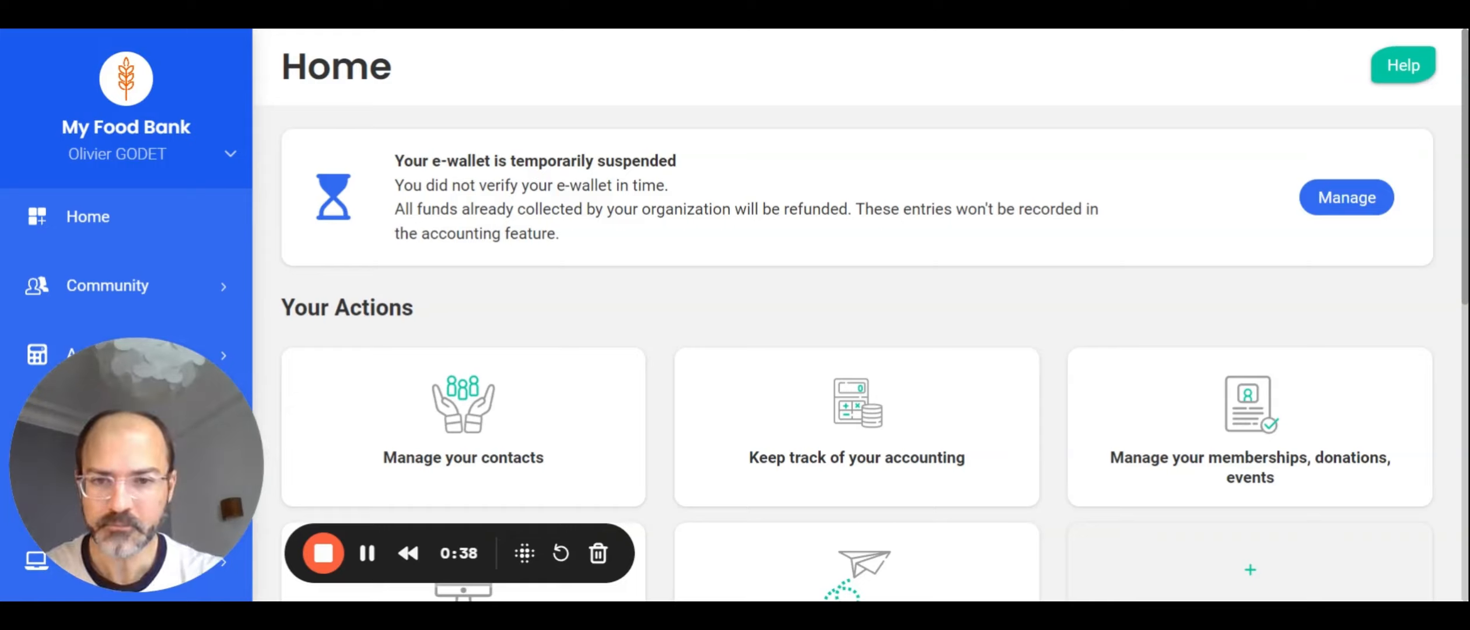
Open the feature management page in the settings and review the included features that can be enabled or disabled
{"action": "left_click_drag", "start_coordinate": [144, 505], "coordinate": [84, 276]}
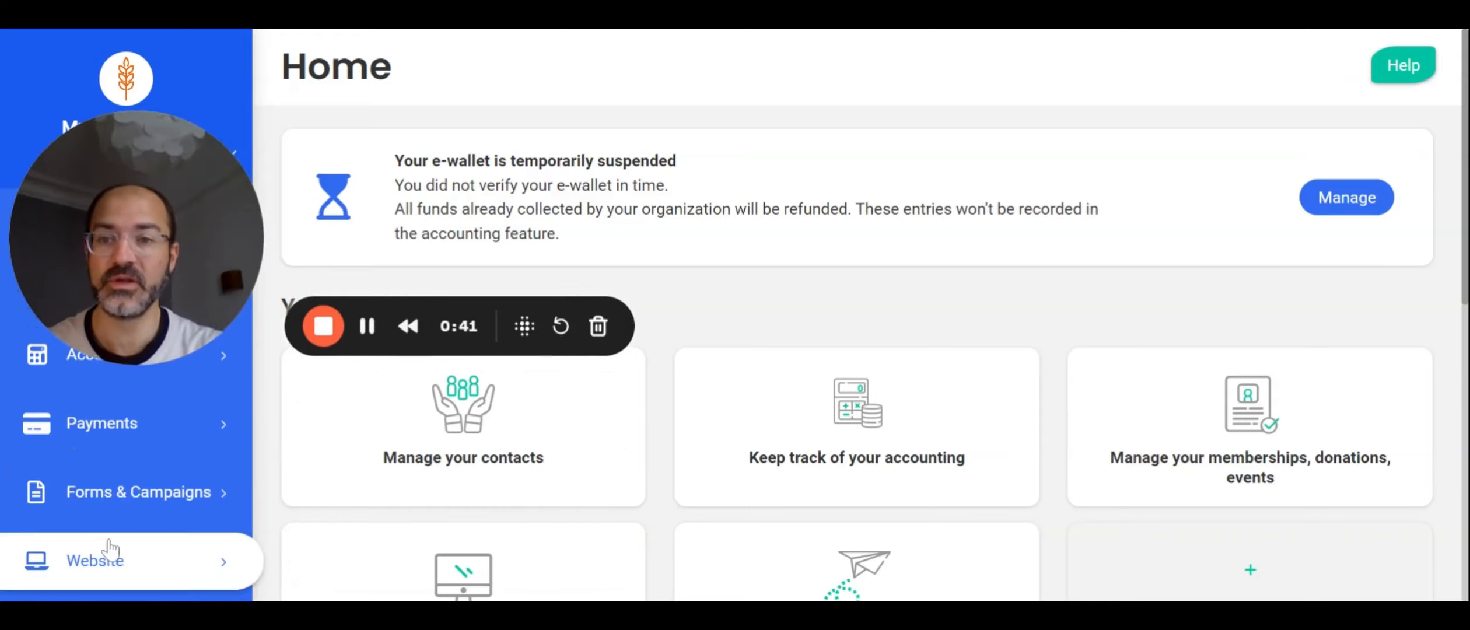
{"action": "scroll", "coordinate": [149, 453], "scroll_direction": "down", "scroll_amount": 7}
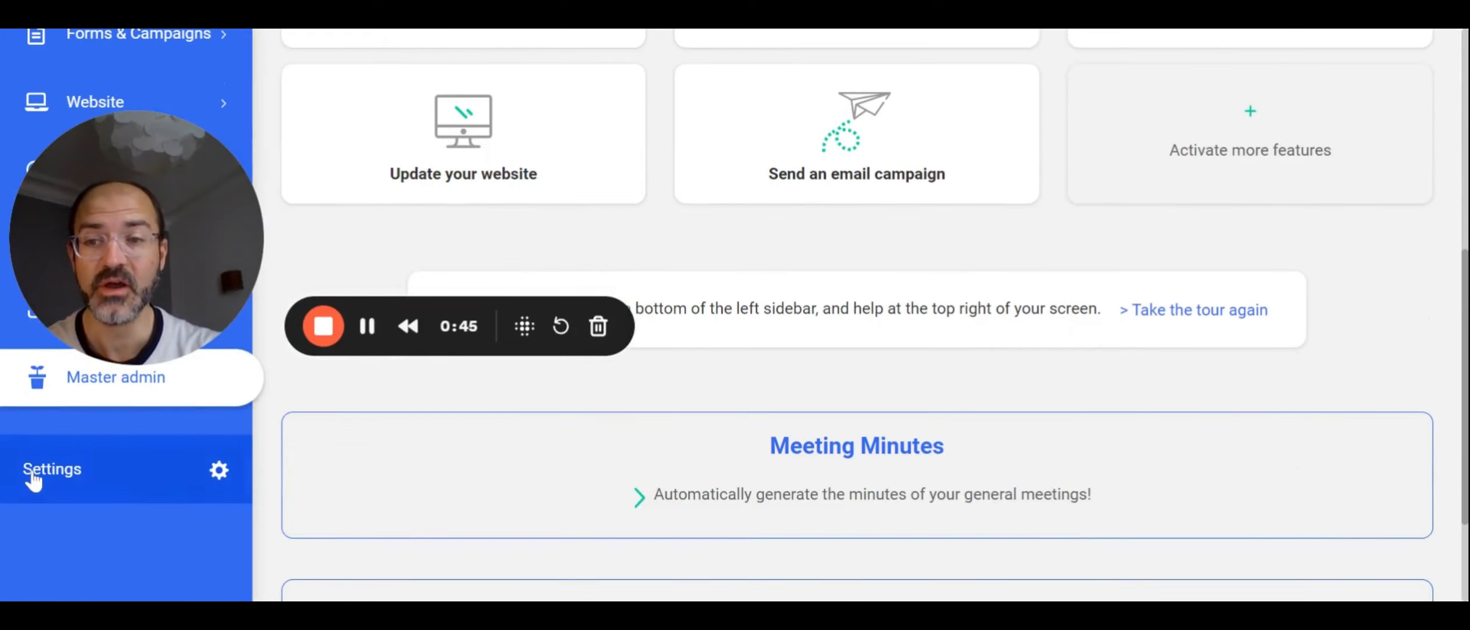
{"action": "left_click", "coordinate": [33, 478]}
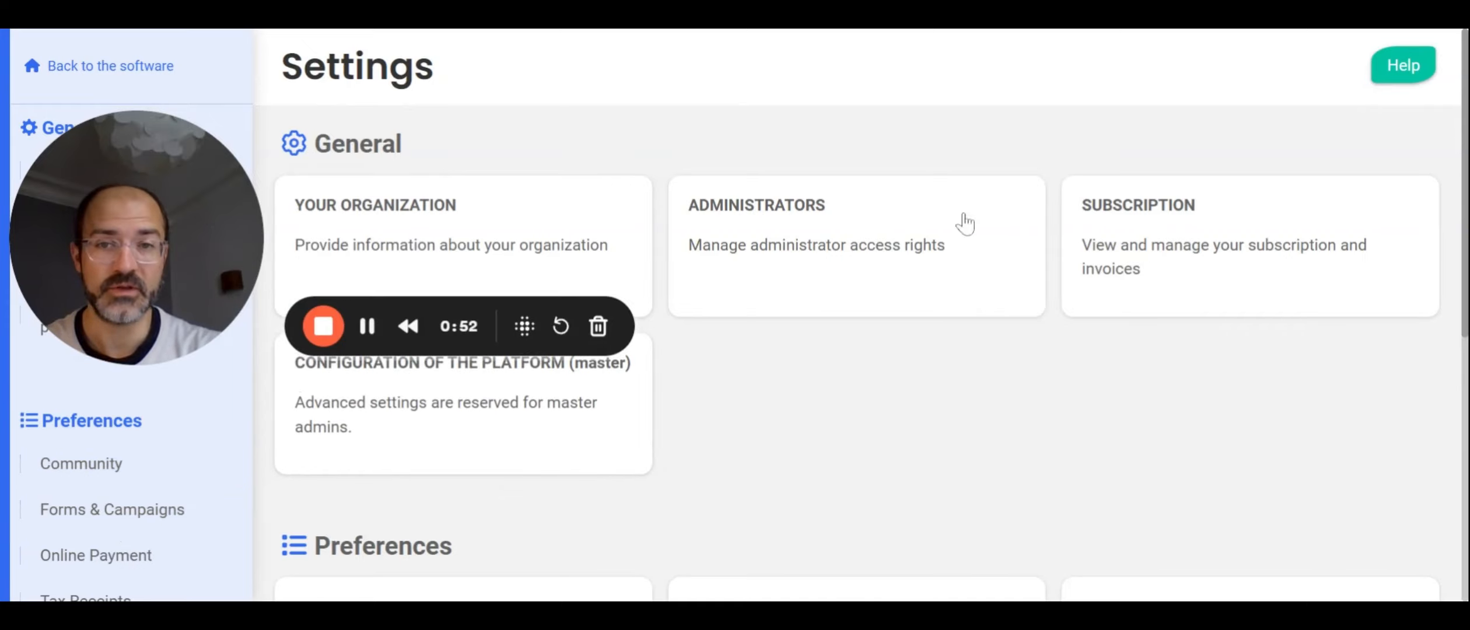
{"action": "scroll", "coordinate": [137, 408], "scroll_direction": "down", "scroll_amount": 5}
{"action": "scroll", "coordinate": [127, 448], "scroll_direction": "down", "scroll_amount": 2}
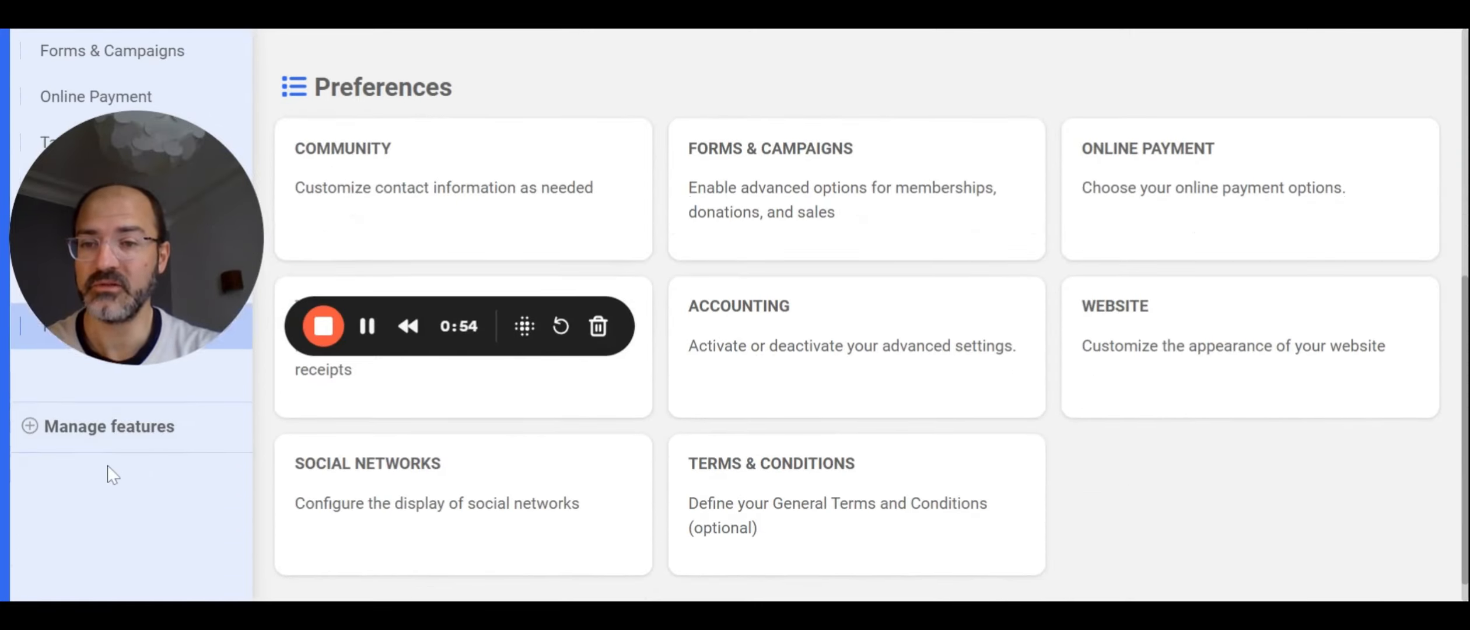
{"action": "left_click", "coordinate": [141, 431]}
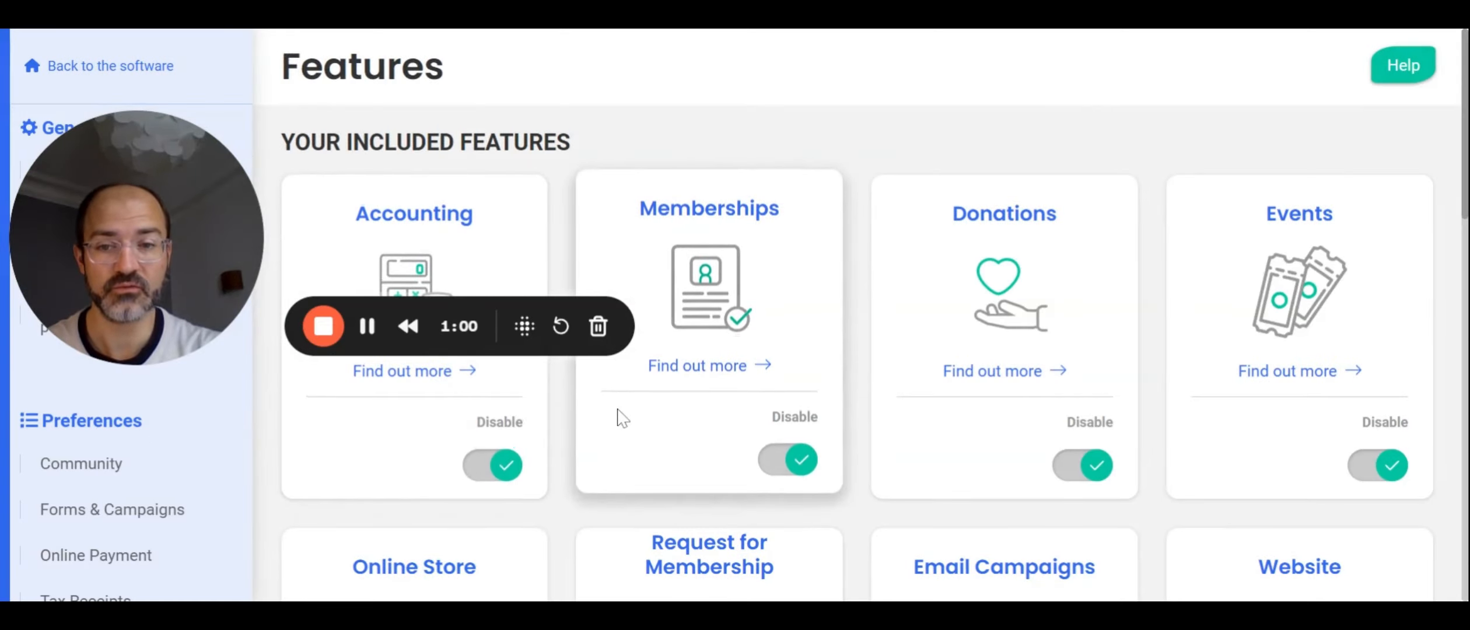
{"action": "scroll", "coordinate": [621, 417], "scroll_direction": "down", "scroll_amount": 6}
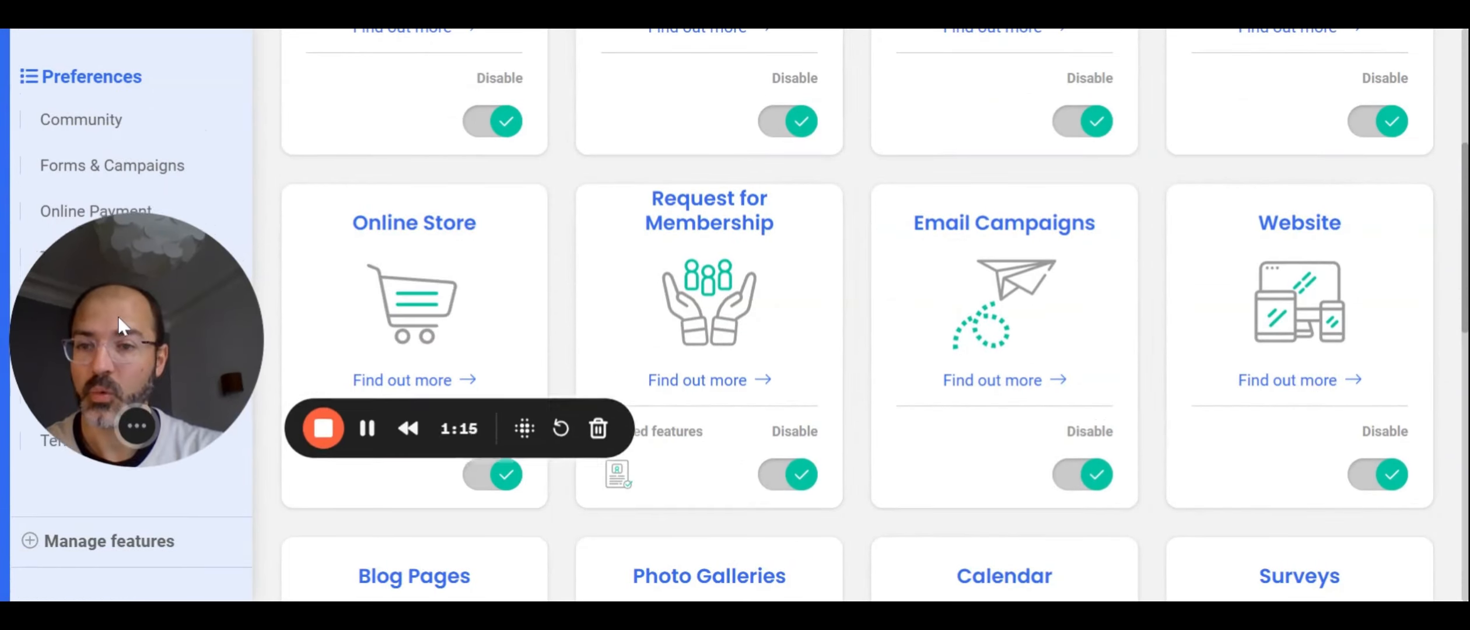
{"action": "left_click_drag", "start_coordinate": [118, 316], "coordinate": [97, 449]}
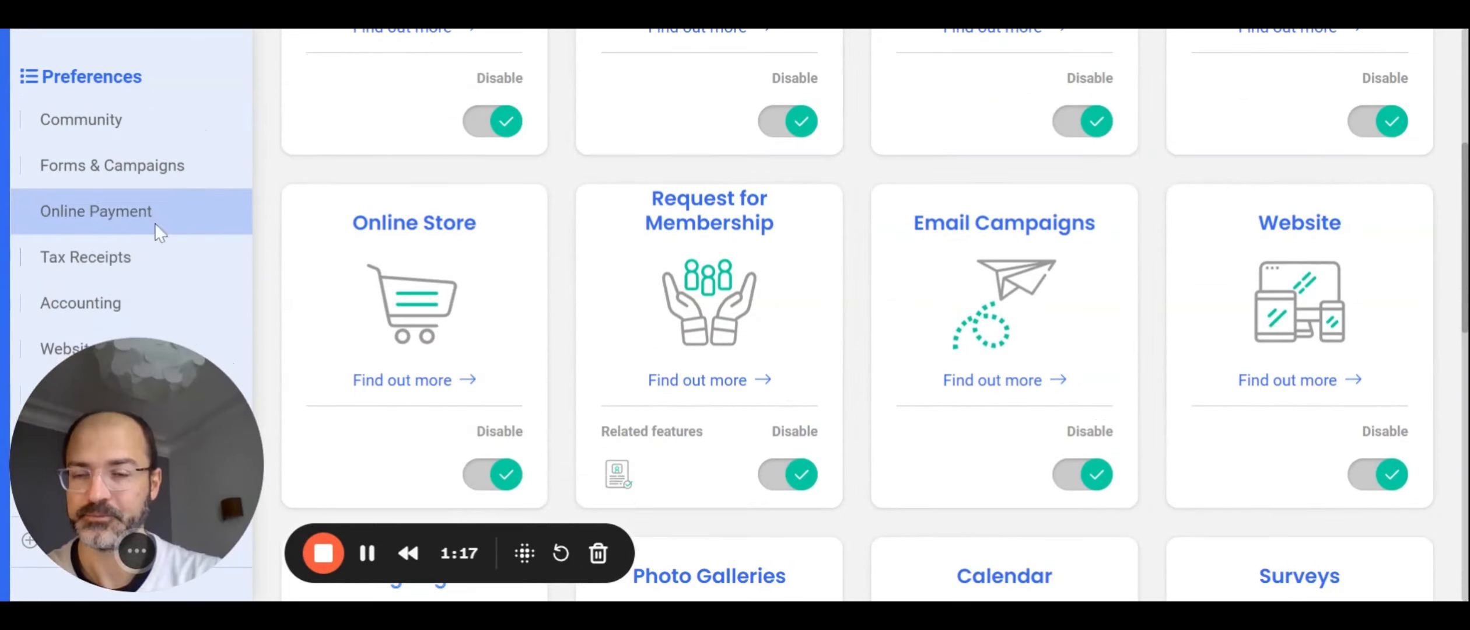
Leave the settings and open the recipient lists of the Emailing module
{"action": "scroll", "coordinate": [155, 222], "scroll_direction": "up", "scroll_amount": 6}
{"action": "left_click", "coordinate": [113, 69]}
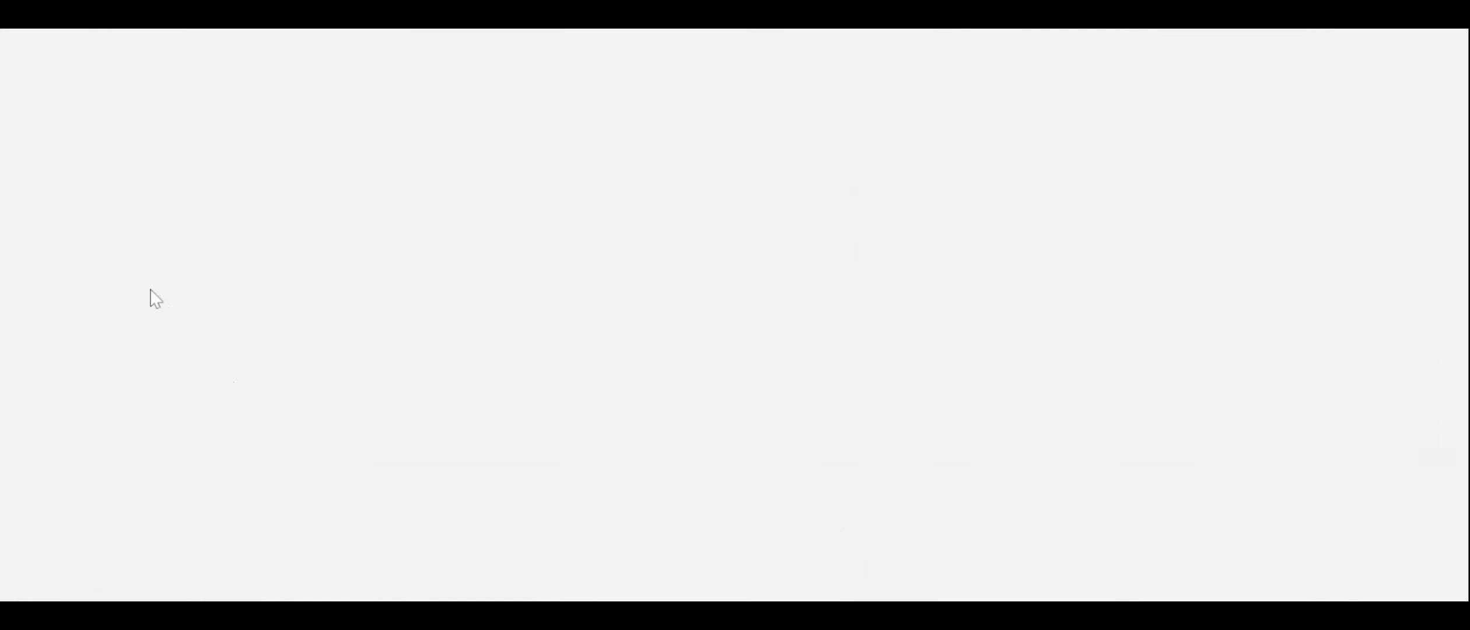
{"action": "scroll", "coordinate": [85, 476], "scroll_direction": "down", "scroll_amount": 5}
{"action": "scroll", "coordinate": [86, 479], "scroll_direction": "down", "scroll_amount": 1}
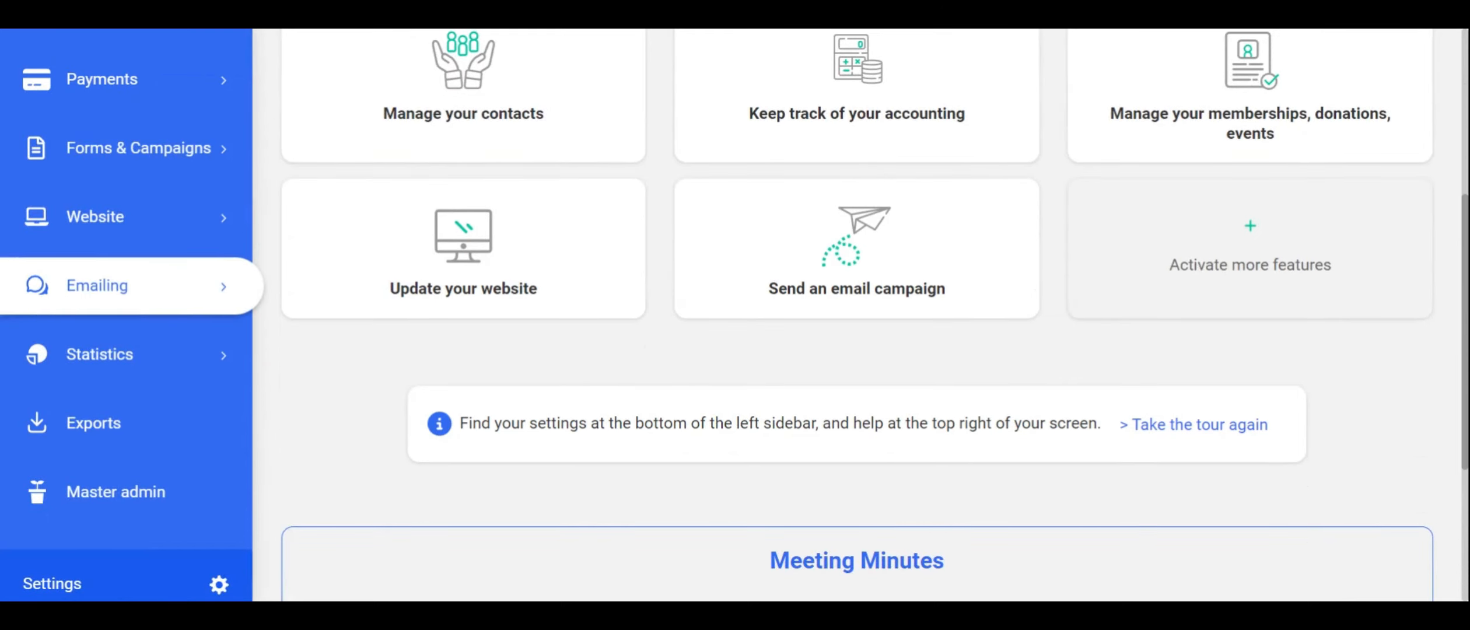
{"action": "left_click", "coordinate": [152, 289]}
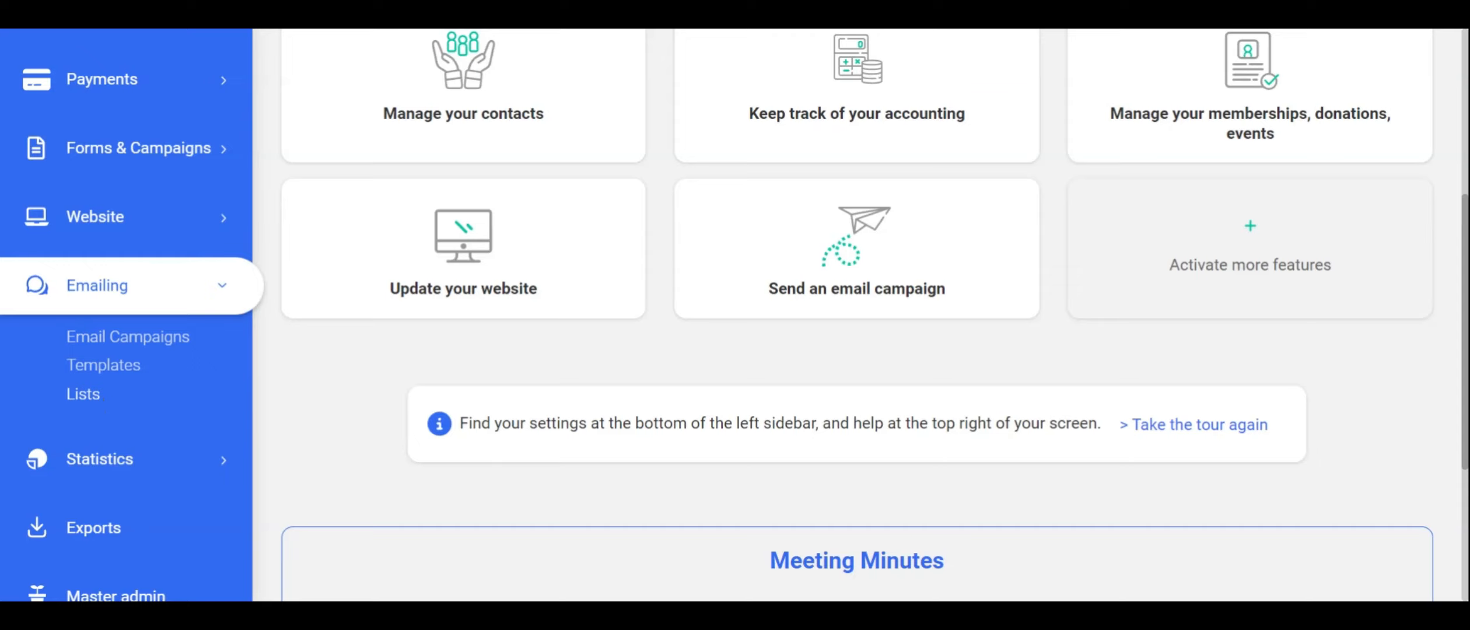
{"action": "left_click", "coordinate": [91, 395]}
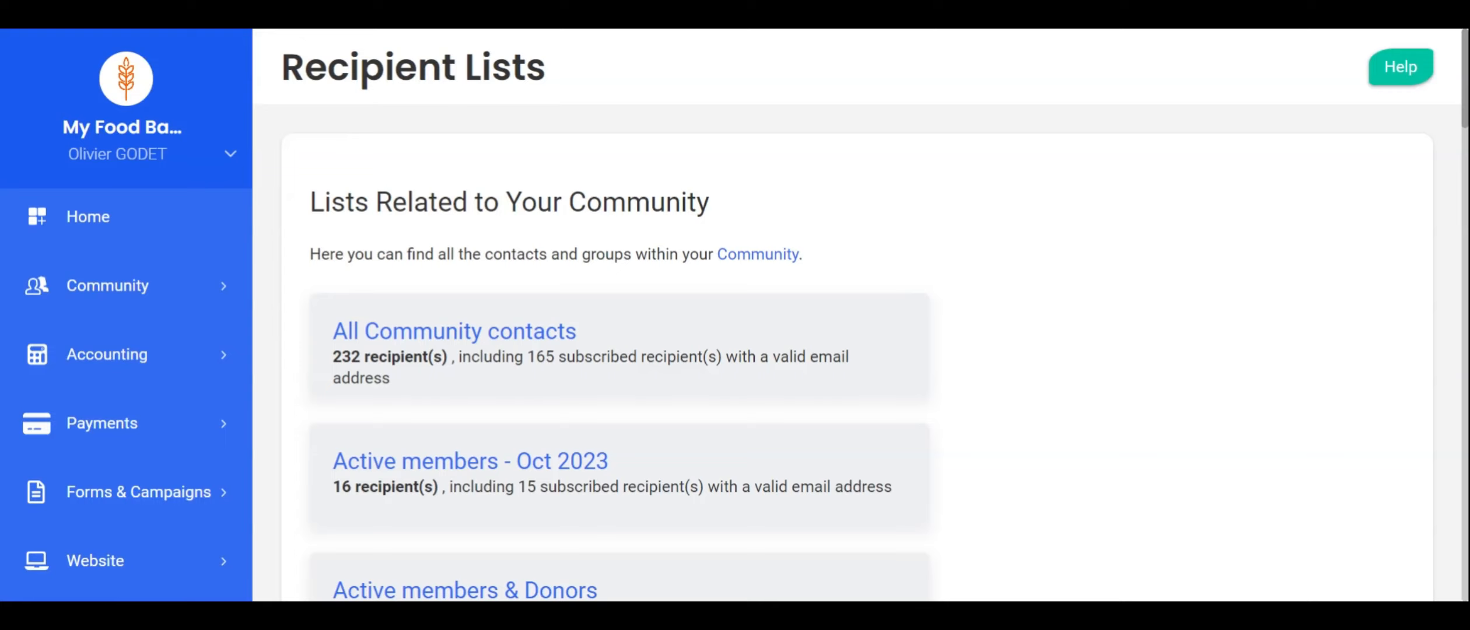
Examine the recipient lists related to the Community, including the options for creating and deleting groups
{"action": "left_click_drag", "start_coordinate": [310, 201], "coordinate": [722, 216]}
{"action": "left_click", "coordinate": [723, 215]}
{"action": "scroll", "coordinate": [700, 283], "scroll_direction": "down", "scroll_amount": 2}
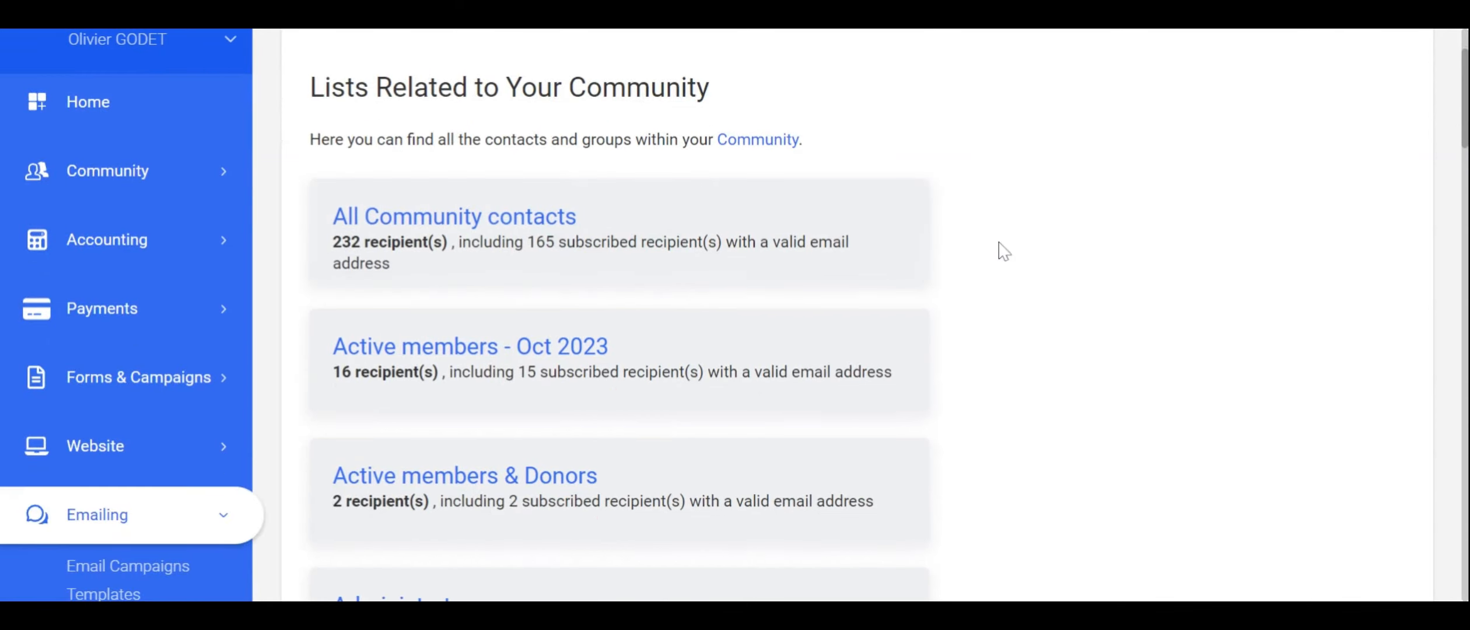
{"action": "scroll", "coordinate": [1002, 250], "scroll_direction": "down", "scroll_amount": 2}
{"action": "scroll", "coordinate": [1000, 248], "scroll_direction": "down", "scroll_amount": 2}
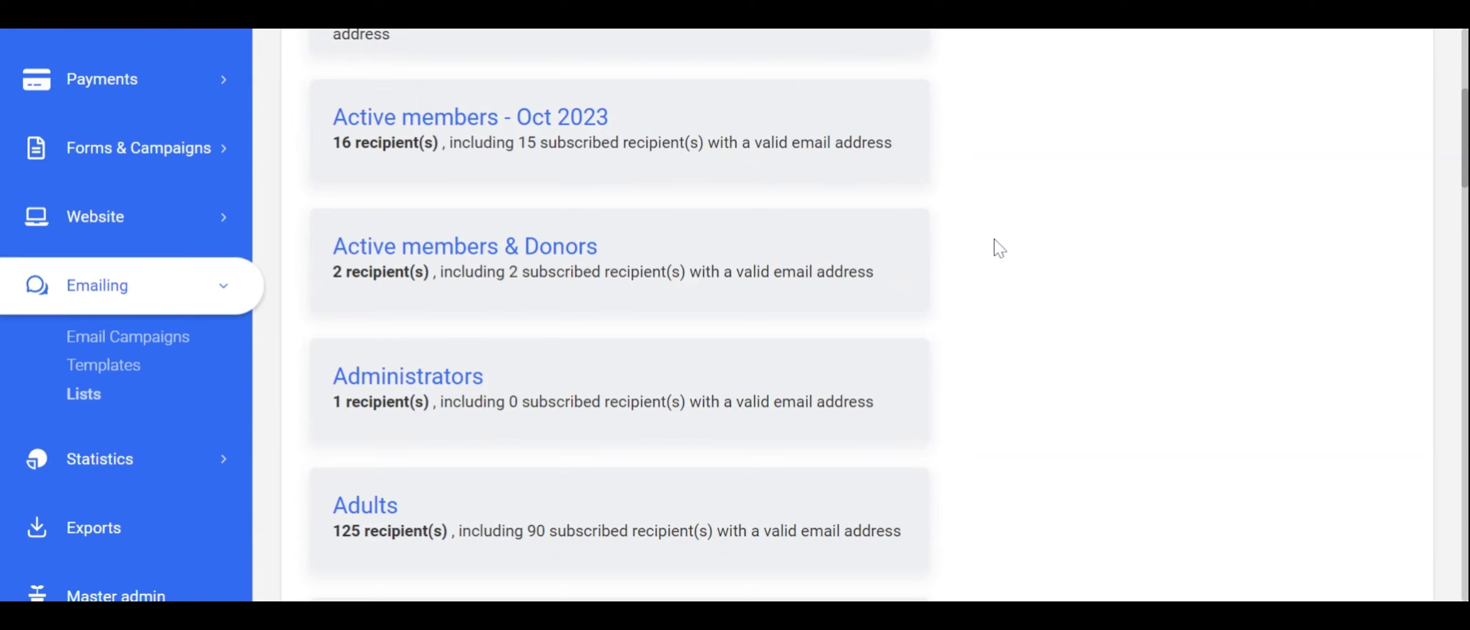
{"action": "scroll", "coordinate": [999, 247], "scroll_direction": "down", "scroll_amount": 4}
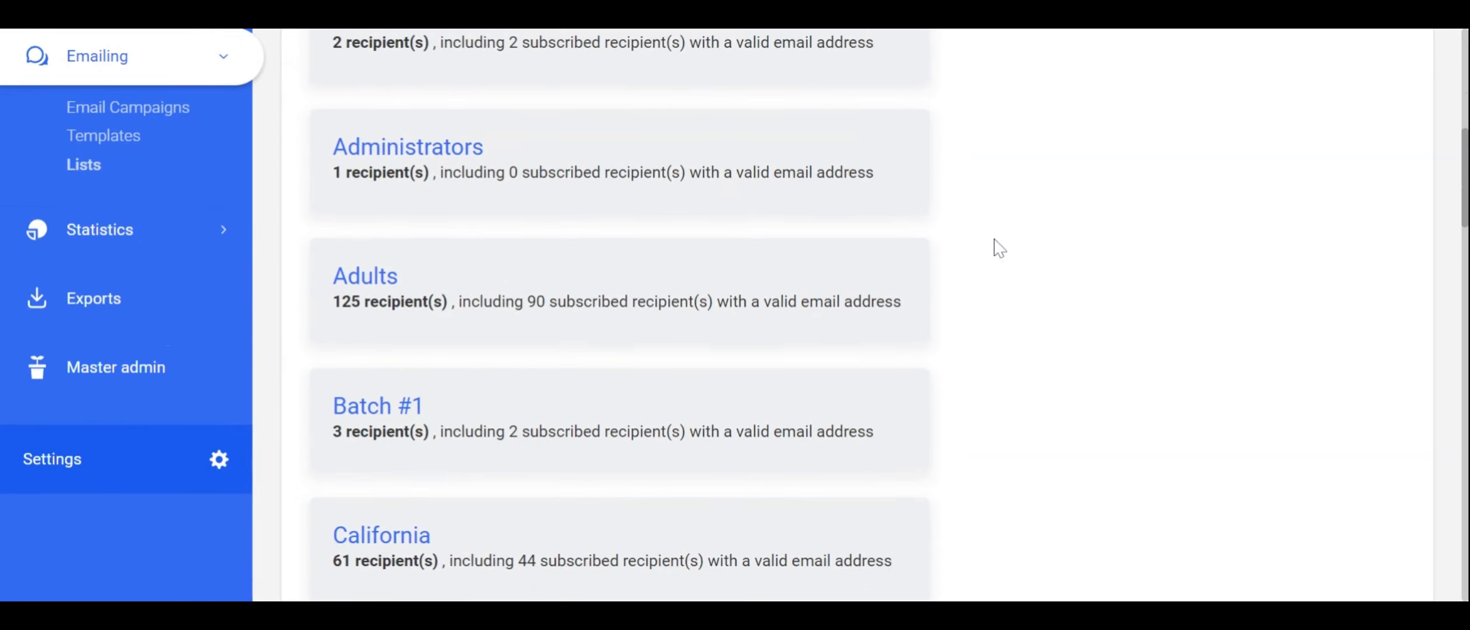
{"action": "scroll", "coordinate": [999, 248], "scroll_direction": "down", "scroll_amount": 2}
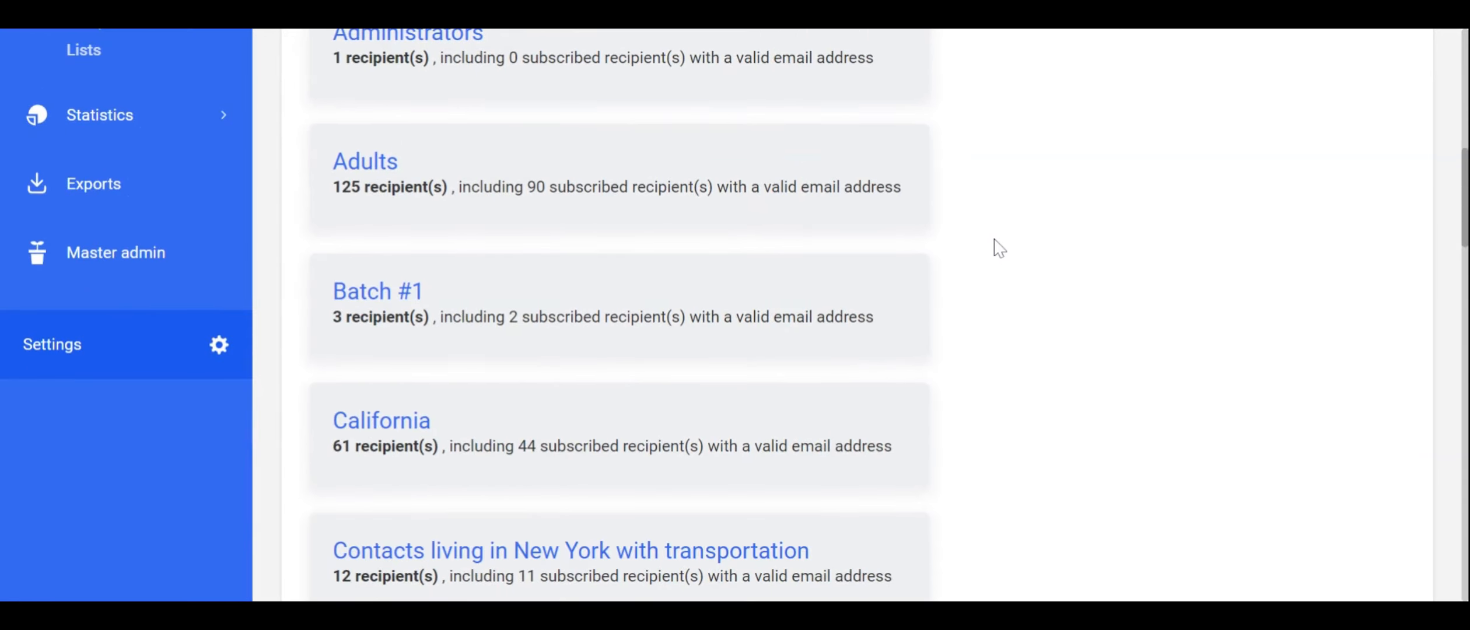
{"action": "scroll", "coordinate": [999, 248], "scroll_direction": "down", "scroll_amount": 6}
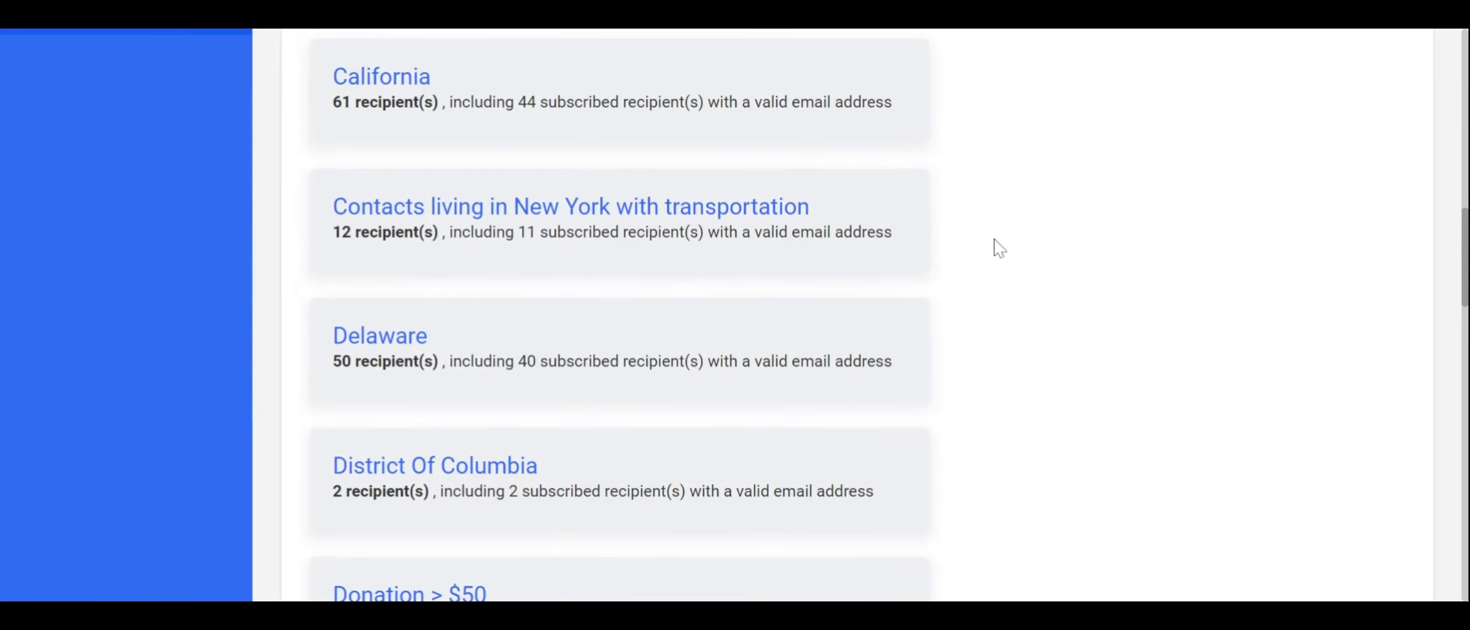
{"action": "scroll", "coordinate": [999, 247], "scroll_direction": "down", "scroll_amount": 2}
{"action": "scroll", "coordinate": [999, 248], "scroll_direction": "down", "scroll_amount": 2}
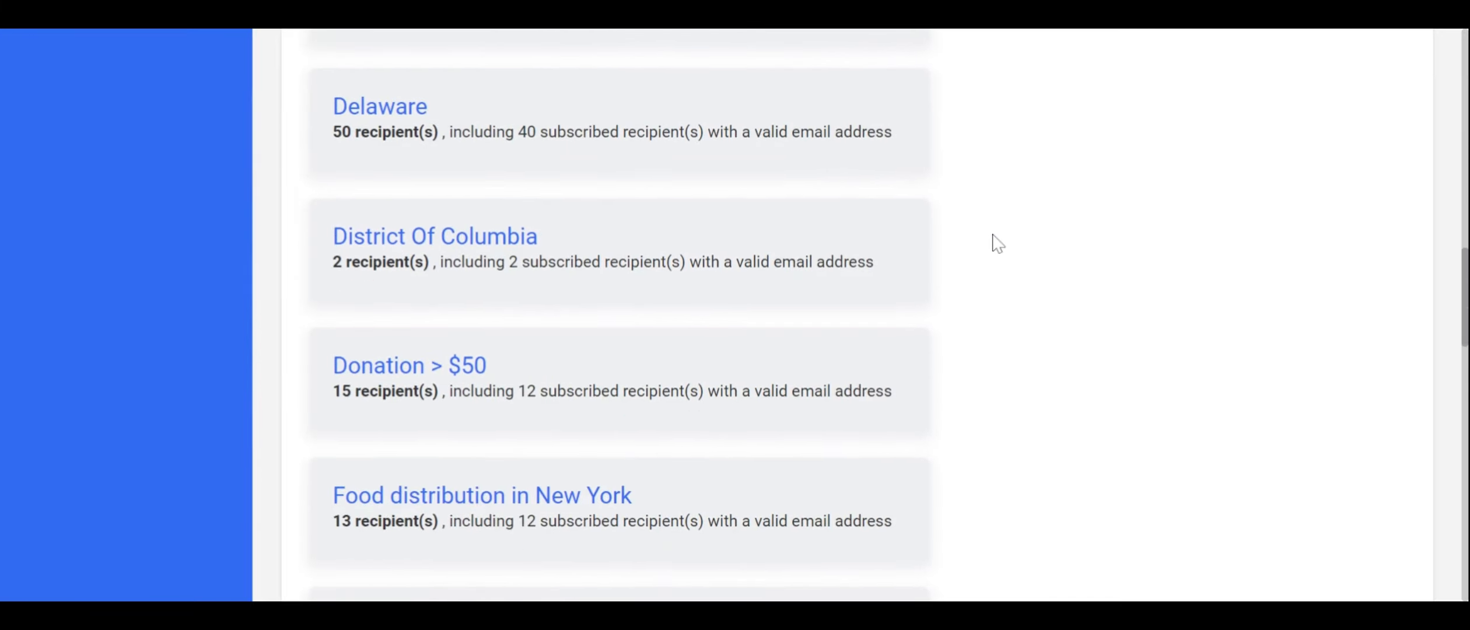
{"action": "scroll", "coordinate": [998, 243], "scroll_direction": "down", "scroll_amount": 2}
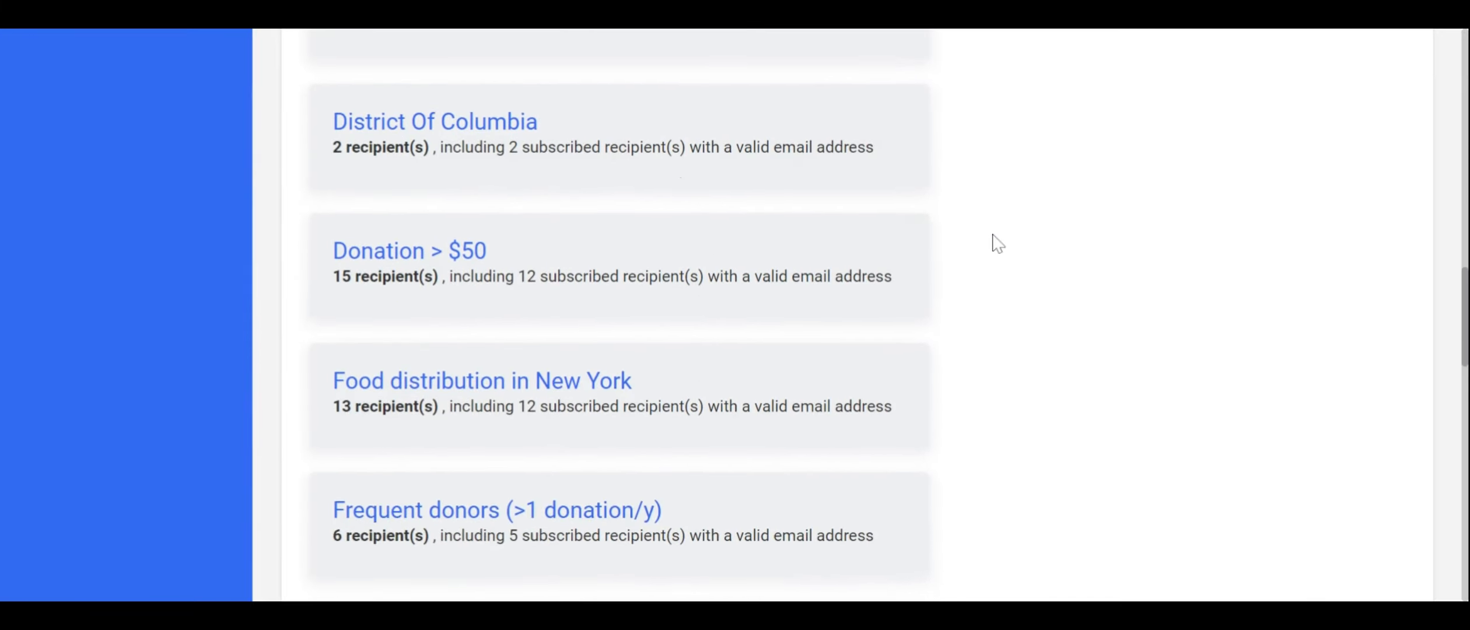
{"action": "scroll", "coordinate": [998, 243], "scroll_direction": "down", "scroll_amount": 2}
{"action": "scroll", "coordinate": [828, 378], "scroll_direction": "down", "scroll_amount": 2}
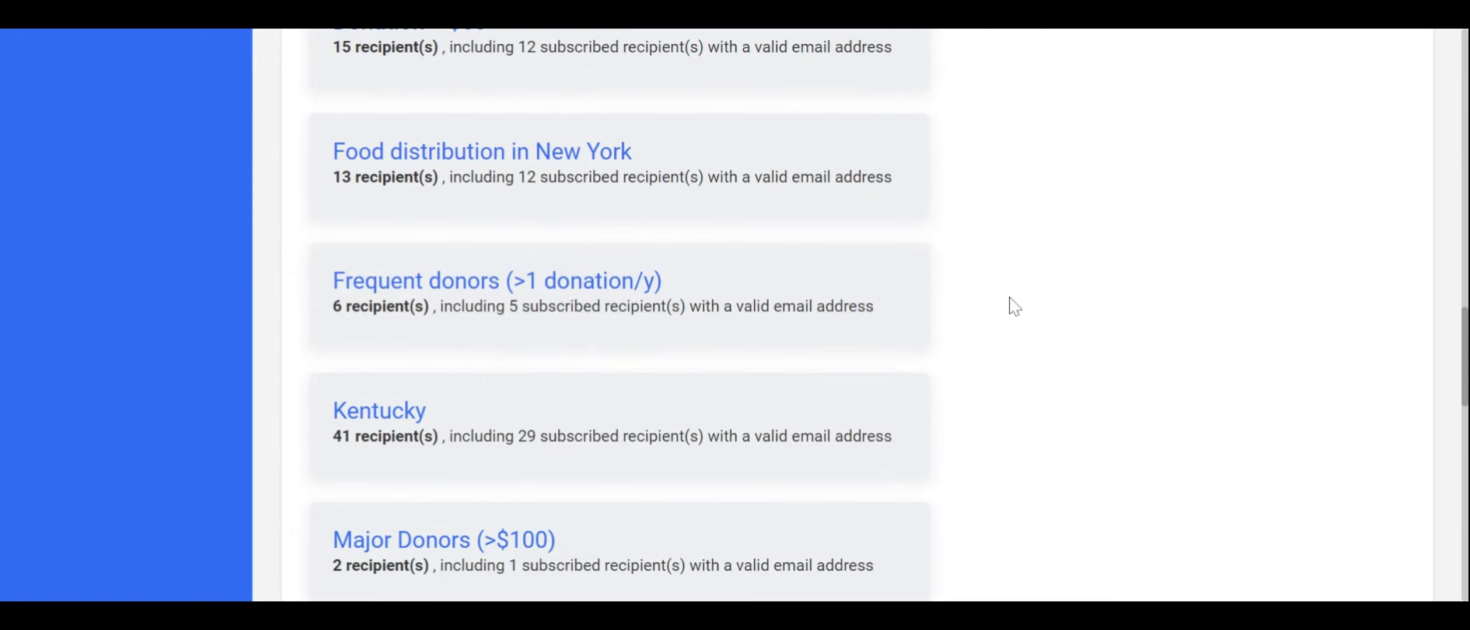
{"action": "scroll", "coordinate": [1015, 306], "scroll_direction": "down", "scroll_amount": 2}
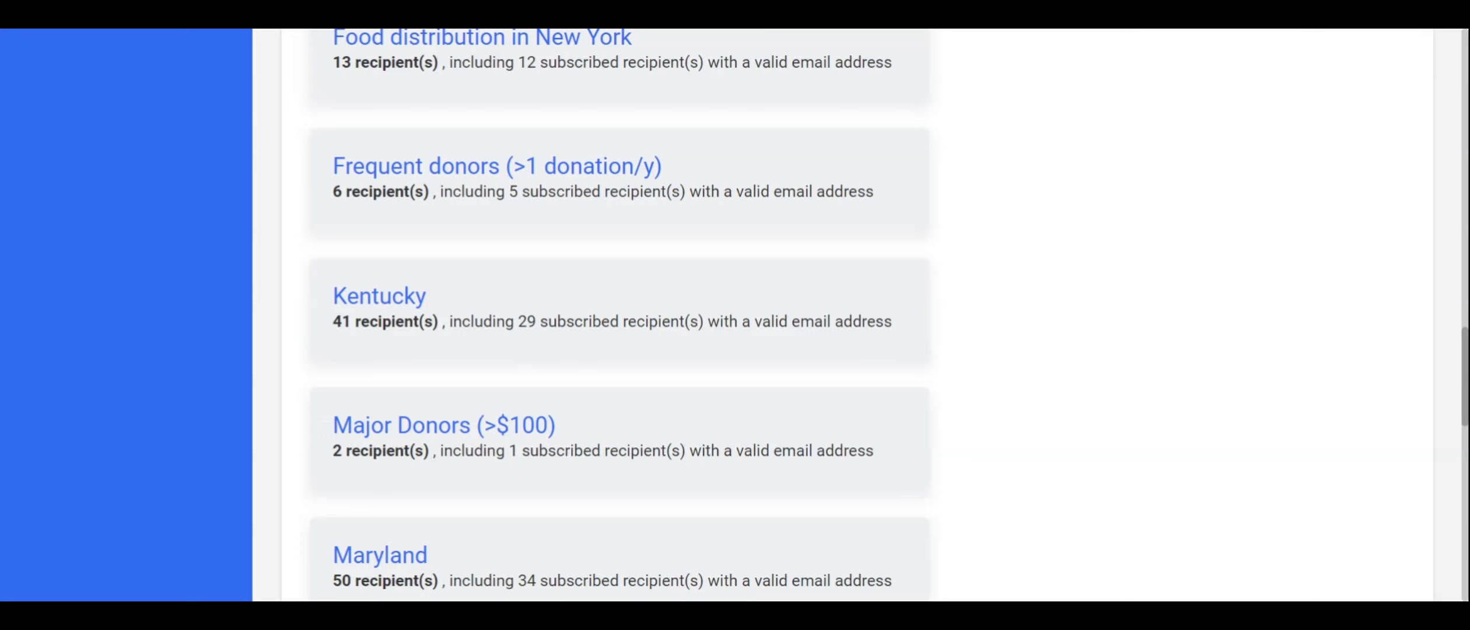
{"action": "scroll", "coordinate": [954, 410], "scroll_direction": "down", "scroll_amount": 3}
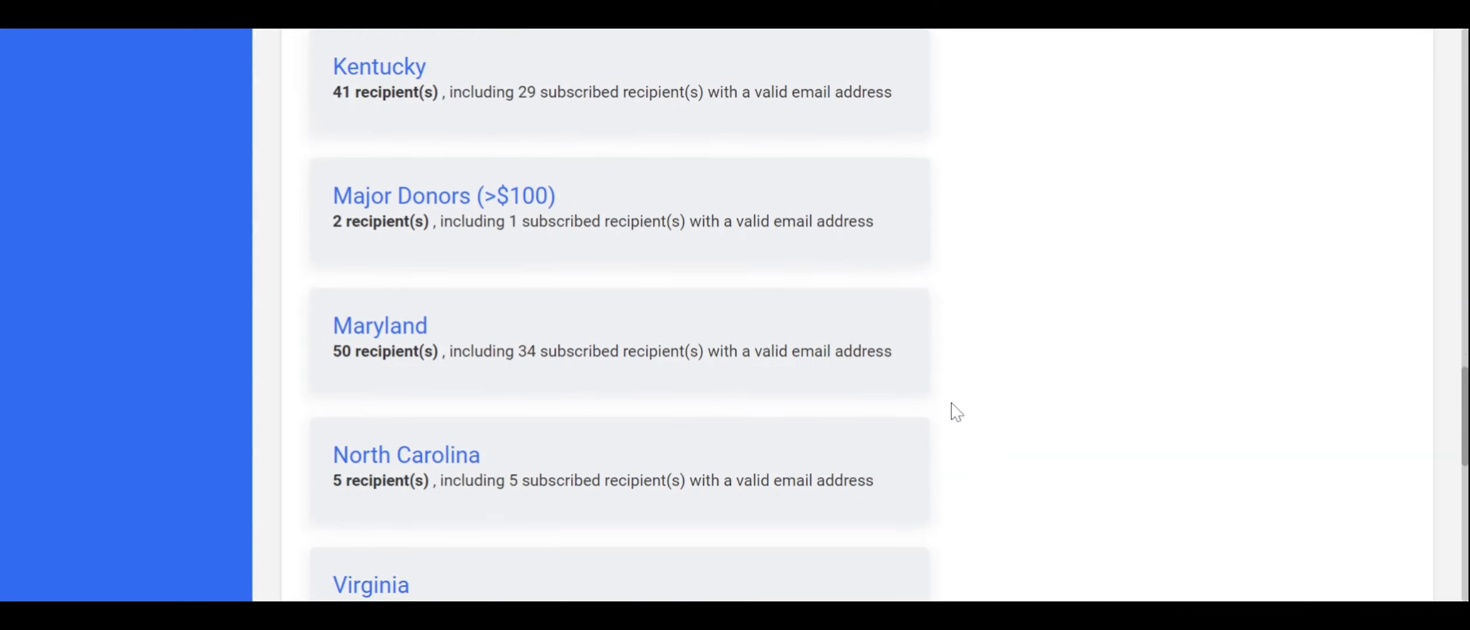
{"action": "scroll", "coordinate": [954, 410], "scroll_direction": "down", "scroll_amount": 2}
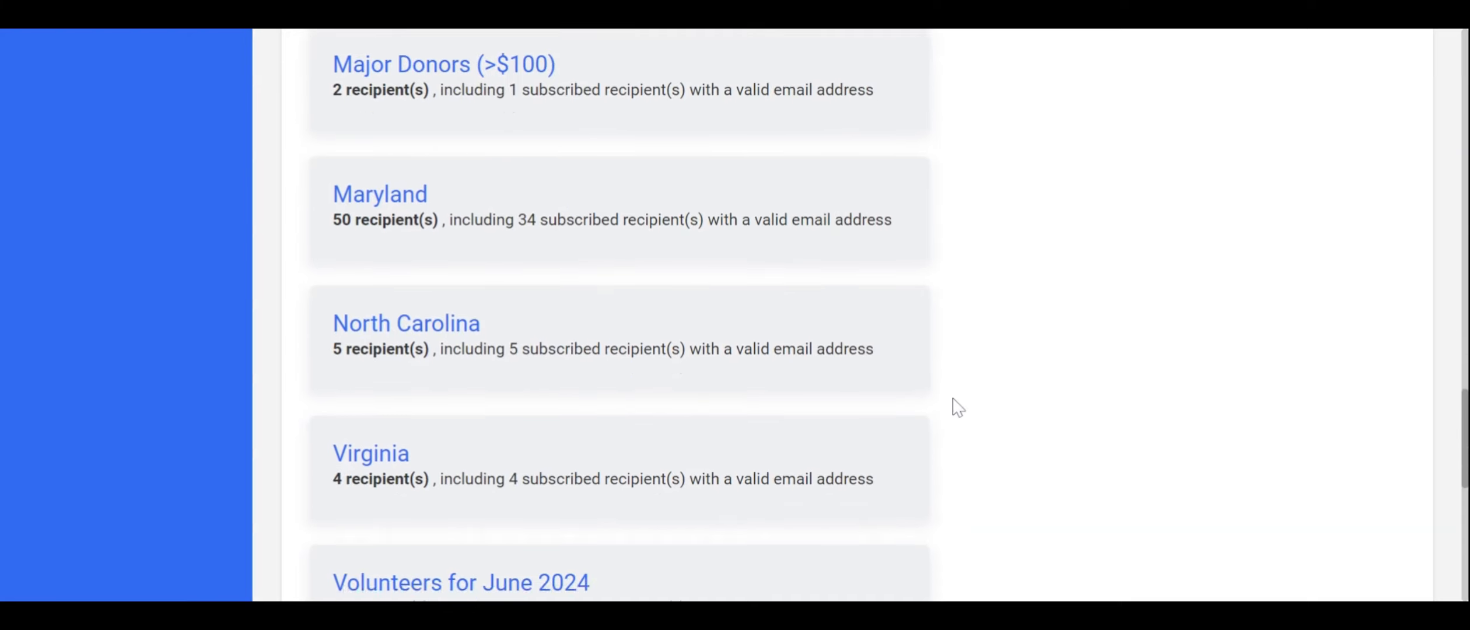
{"action": "scroll", "coordinate": [957, 407], "scroll_direction": "down", "scroll_amount": 3}
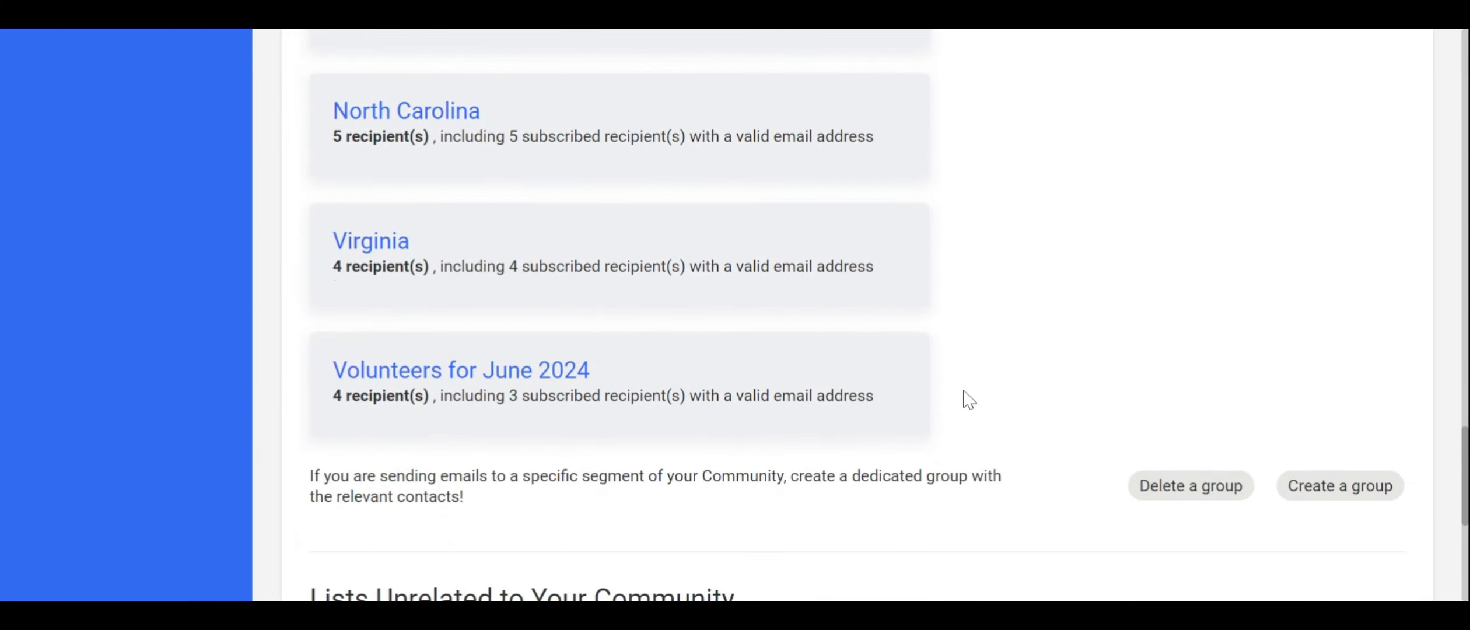
{"action": "scroll", "coordinate": [968, 386], "scroll_direction": "down", "scroll_amount": 1}
{"action": "scroll", "coordinate": [969, 386], "scroll_direction": "down", "scroll_amount": 1}
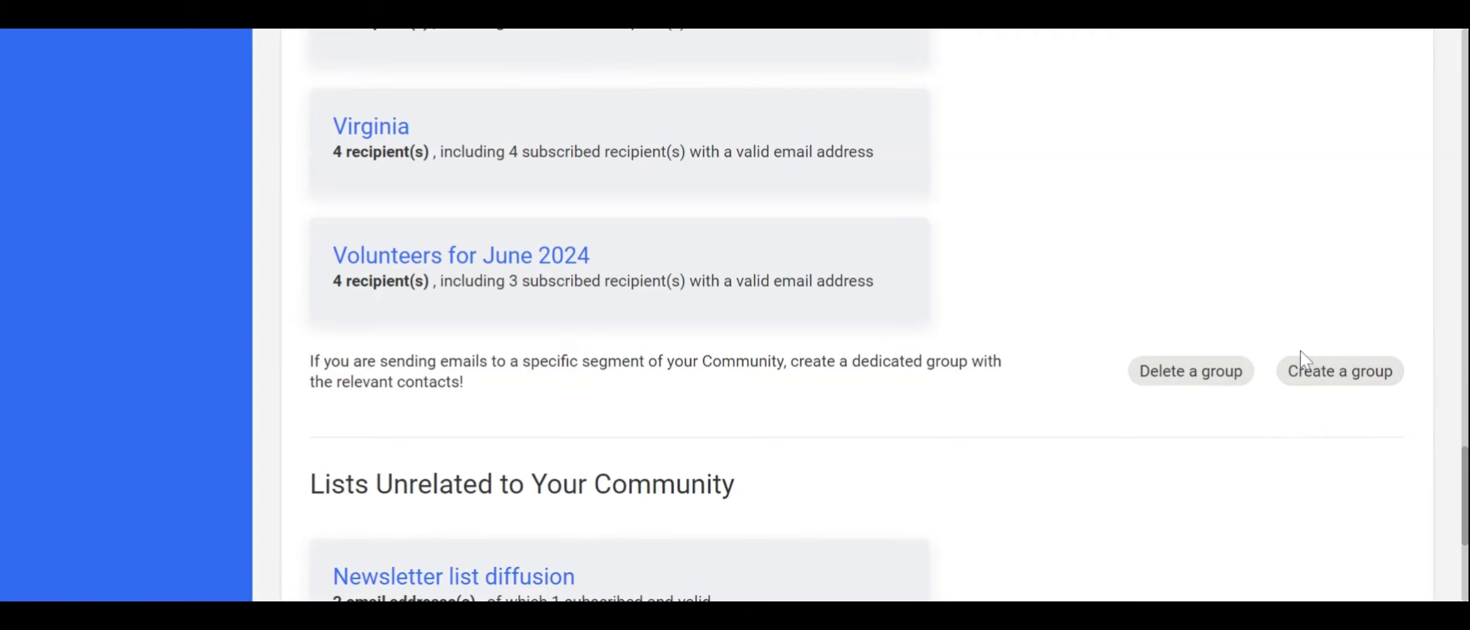
Create an email list named "test" unrelated to the Community, leave its email addresses empty, and return to the recipient lists
{"action": "scroll", "coordinate": [1286, 356], "scroll_direction": "down", "scroll_amount": 3}
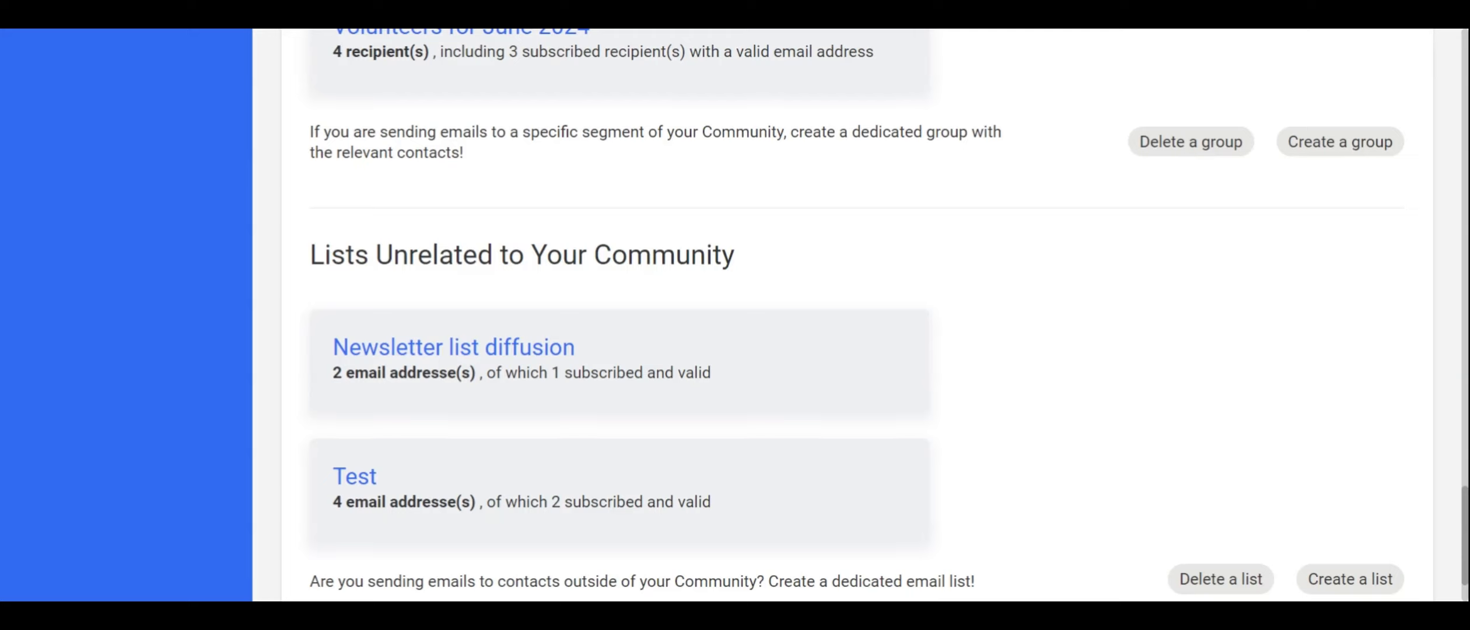
{"action": "scroll", "coordinate": [456, 289], "scroll_direction": "down", "scroll_amount": 2}
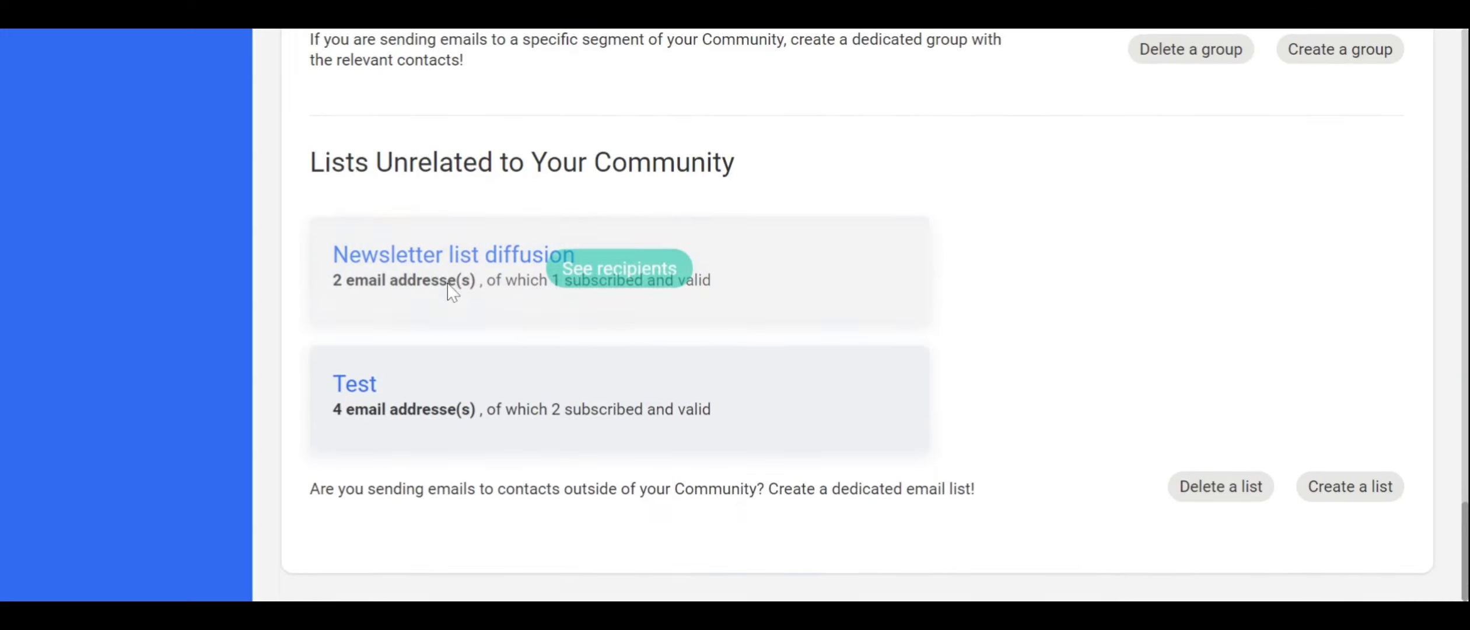
{"action": "left_click", "coordinate": [1356, 493]}
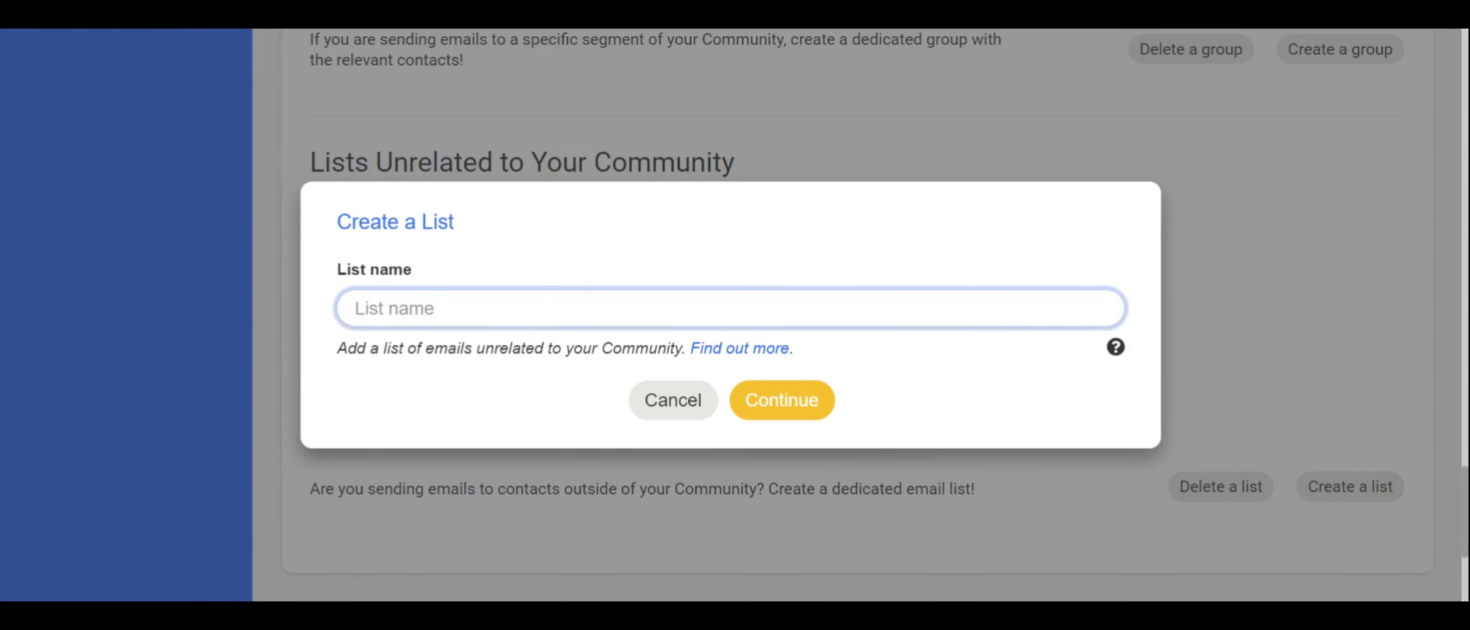
{"action": "type", "text": "tets"}
{"action": "key", "text": "BackSpace"}
{"action": "key", "text": "BackSpace"}
{"action": "type", "text": "st"}
{"action": "left_click", "coordinate": [801, 410]}
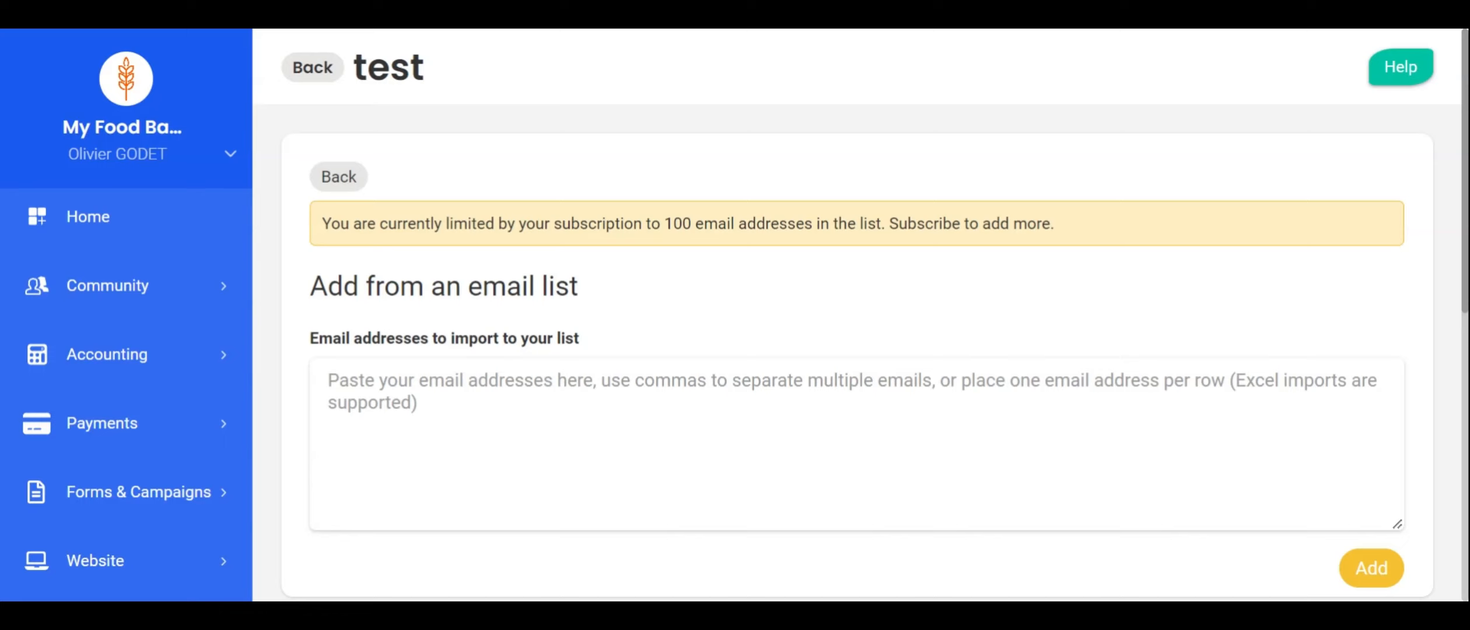
{"action": "left_click", "coordinate": [329, 379]}
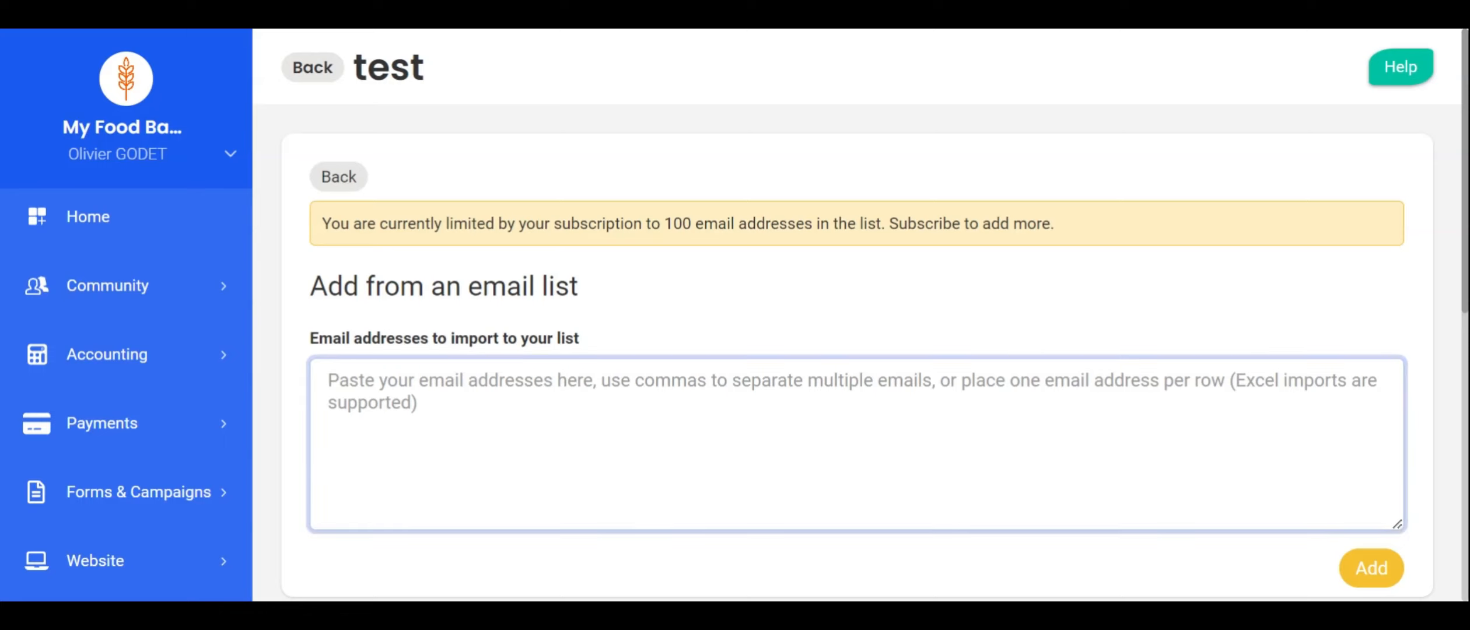
{"action": "left_click", "coordinate": [356, 178]}
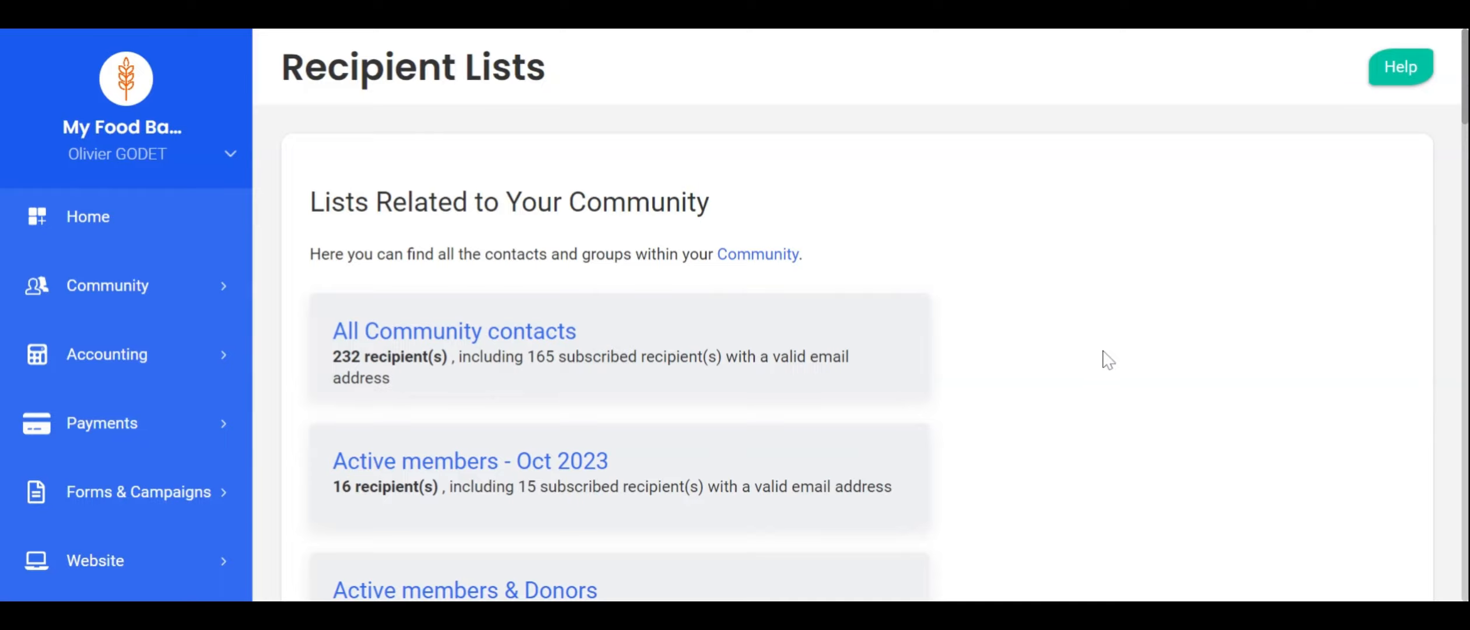
Delete the empty "test" email list from the lists unrelated to the Community and leave the deletion mode
{"action": "scroll", "coordinate": [1100, 362], "scroll_direction": "down", "scroll_amount": 10}
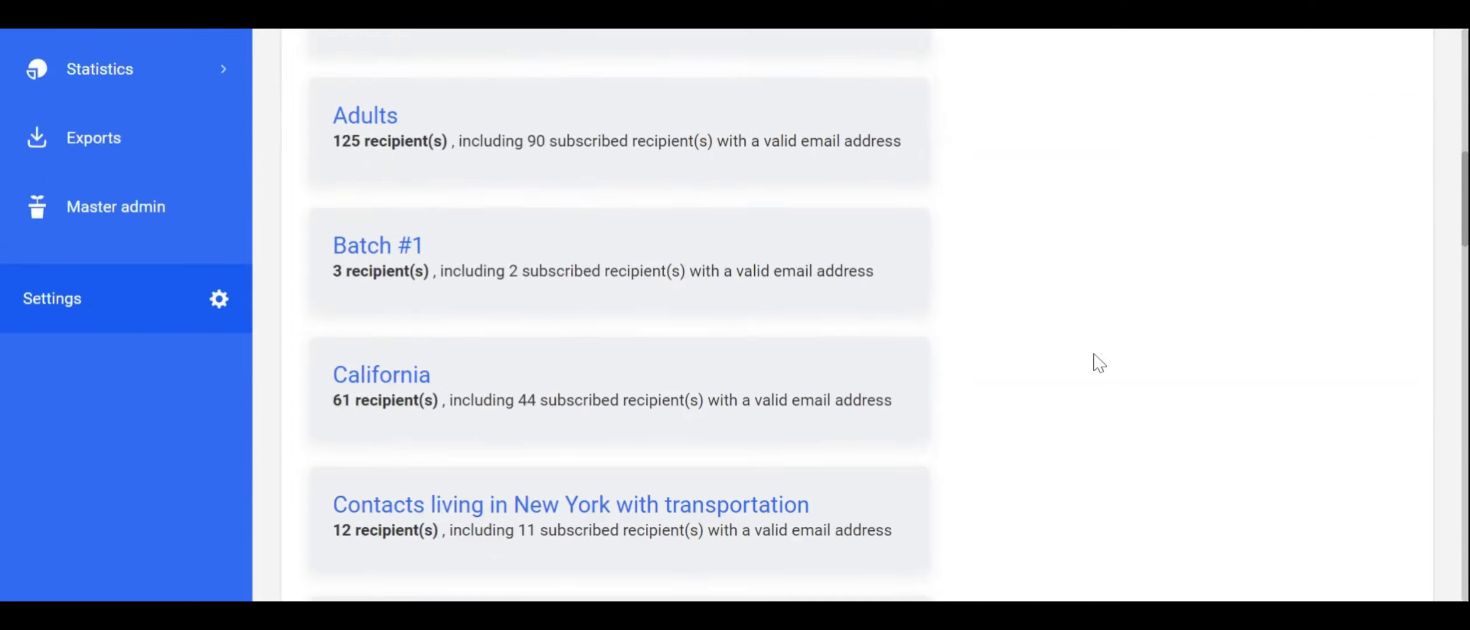
{"action": "scroll", "coordinate": [1100, 362], "scroll_direction": "down", "scroll_amount": 15}
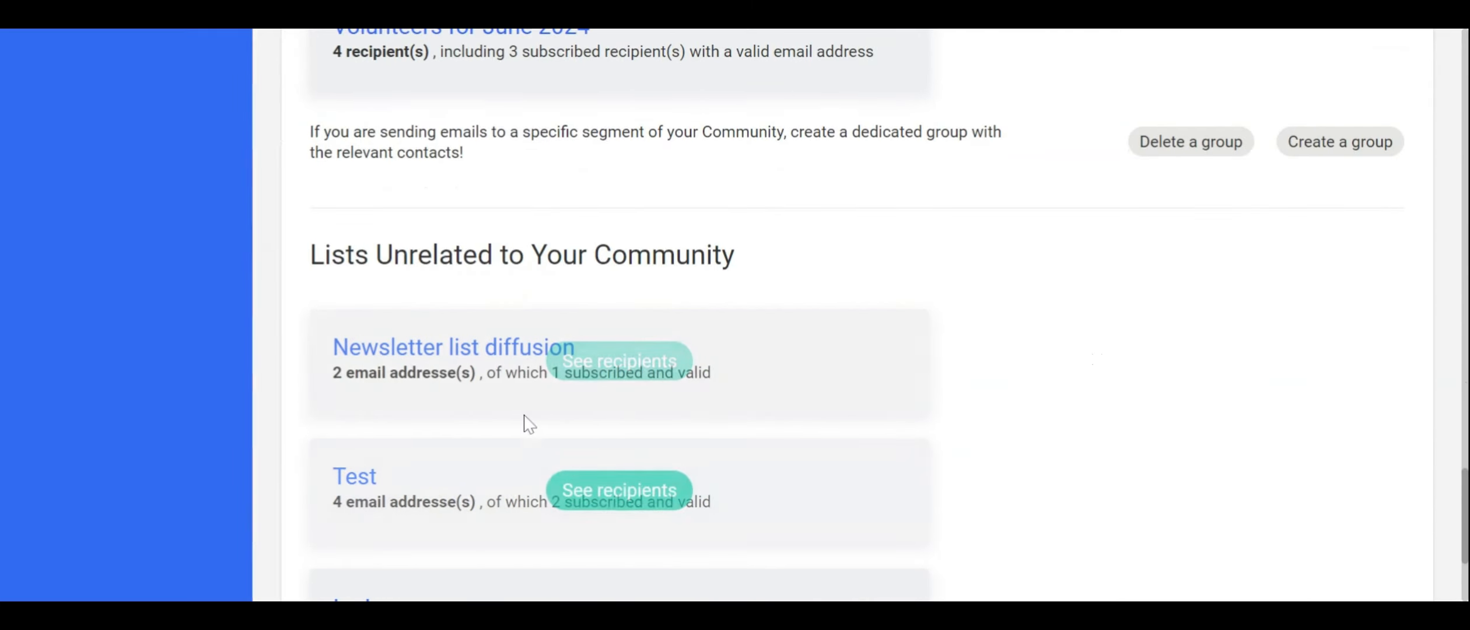
{"action": "scroll", "coordinate": [438, 489], "scroll_direction": "down", "scroll_amount": 1}
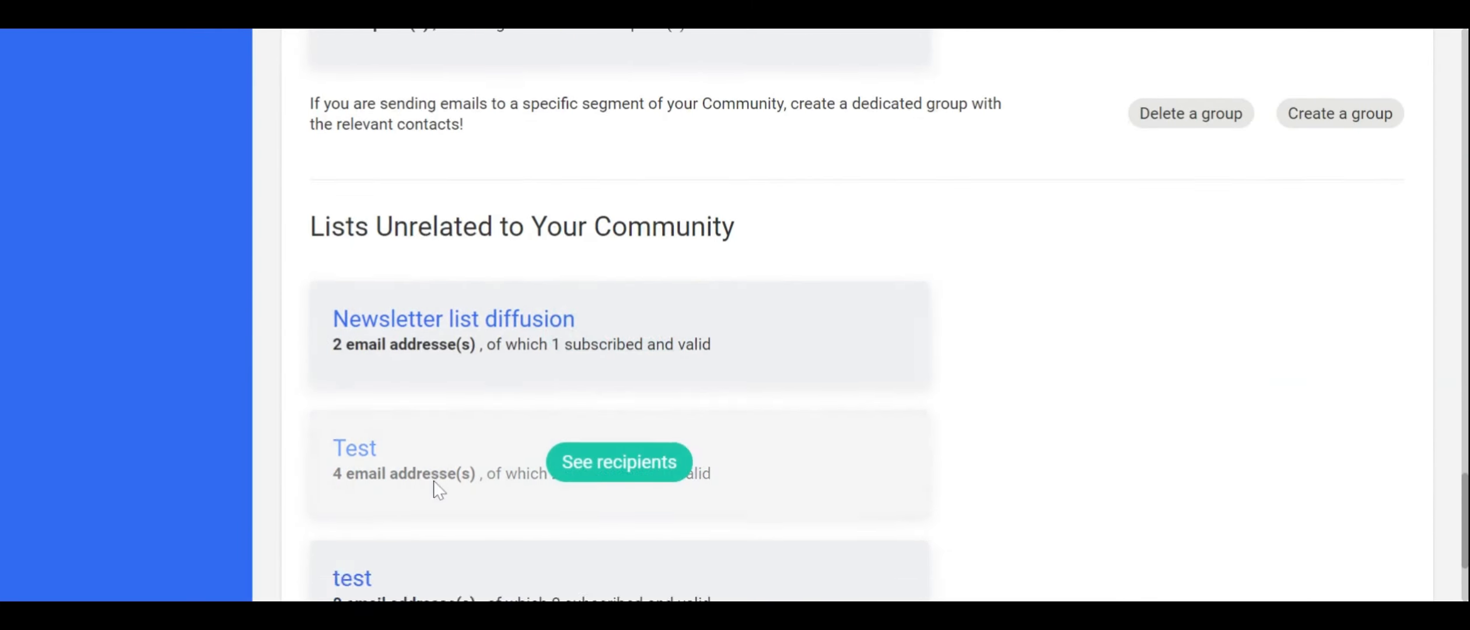
{"action": "scroll", "coordinate": [437, 489], "scroll_direction": "down", "scroll_amount": 3}
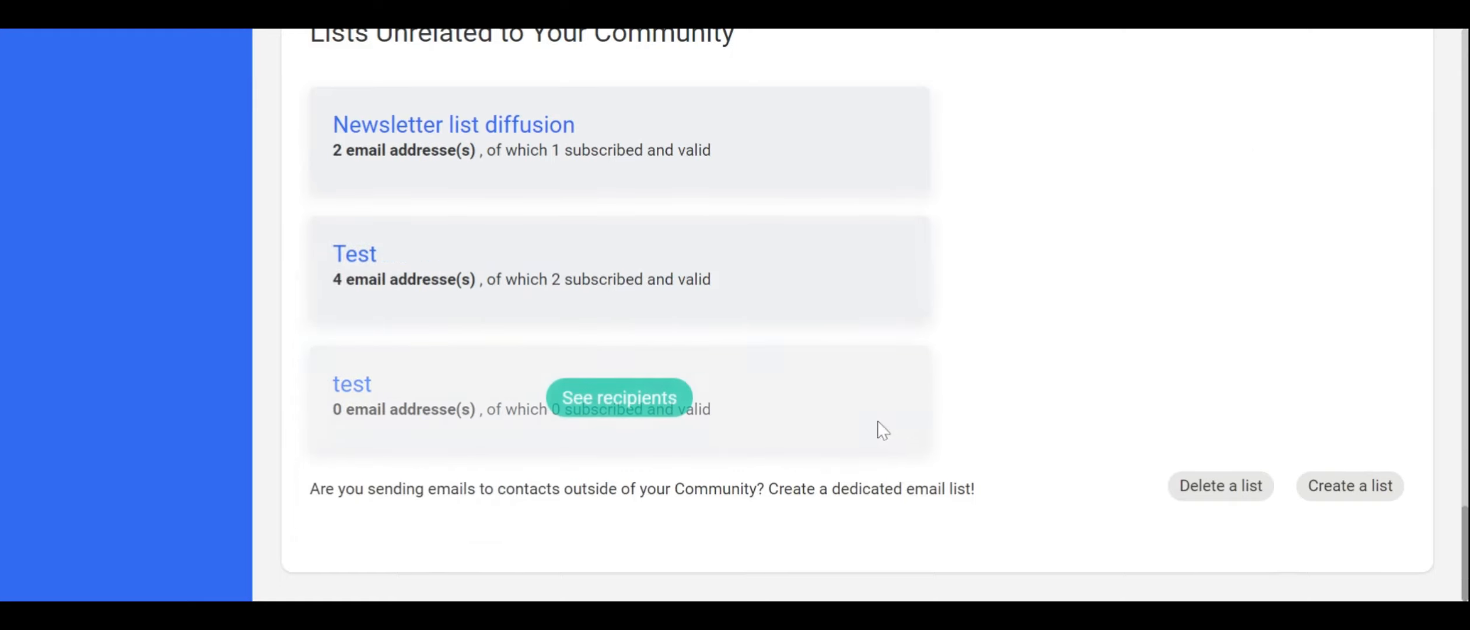
{"action": "left_click", "coordinate": [1220, 486]}
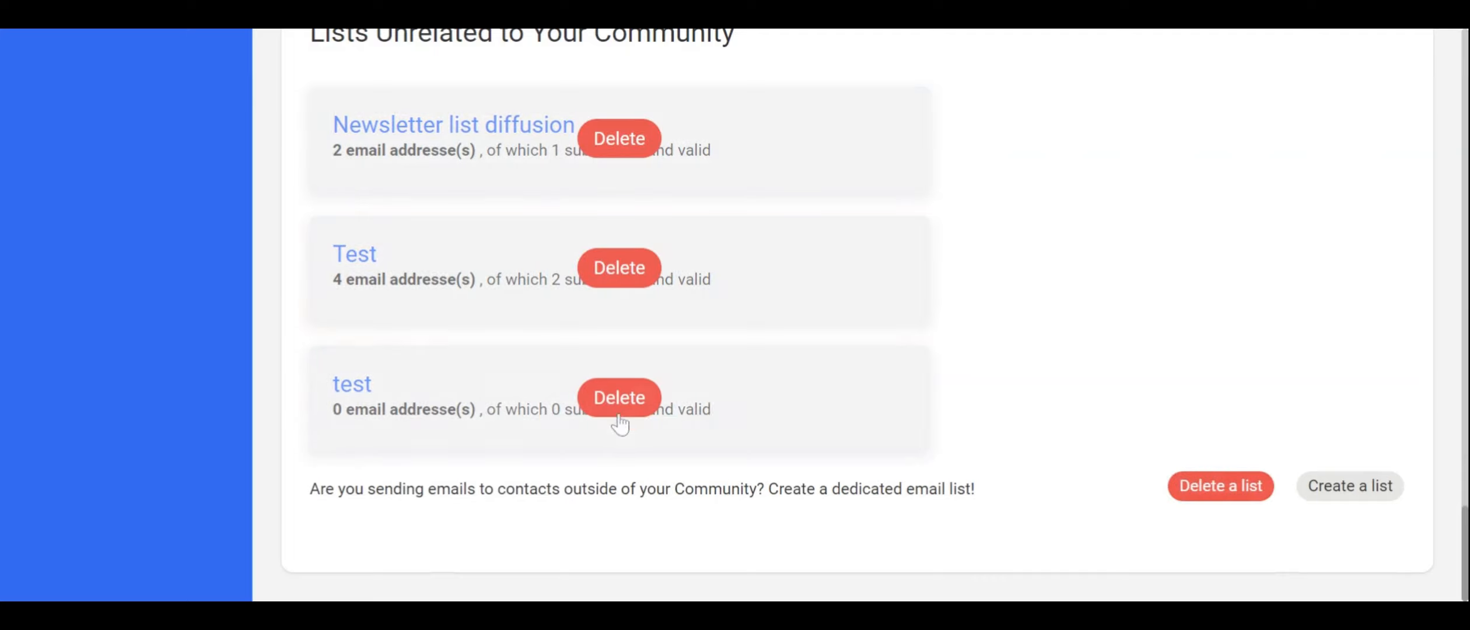
{"action": "left_click", "coordinate": [619, 403]}
{"action": "left_click", "coordinate": [767, 341]}
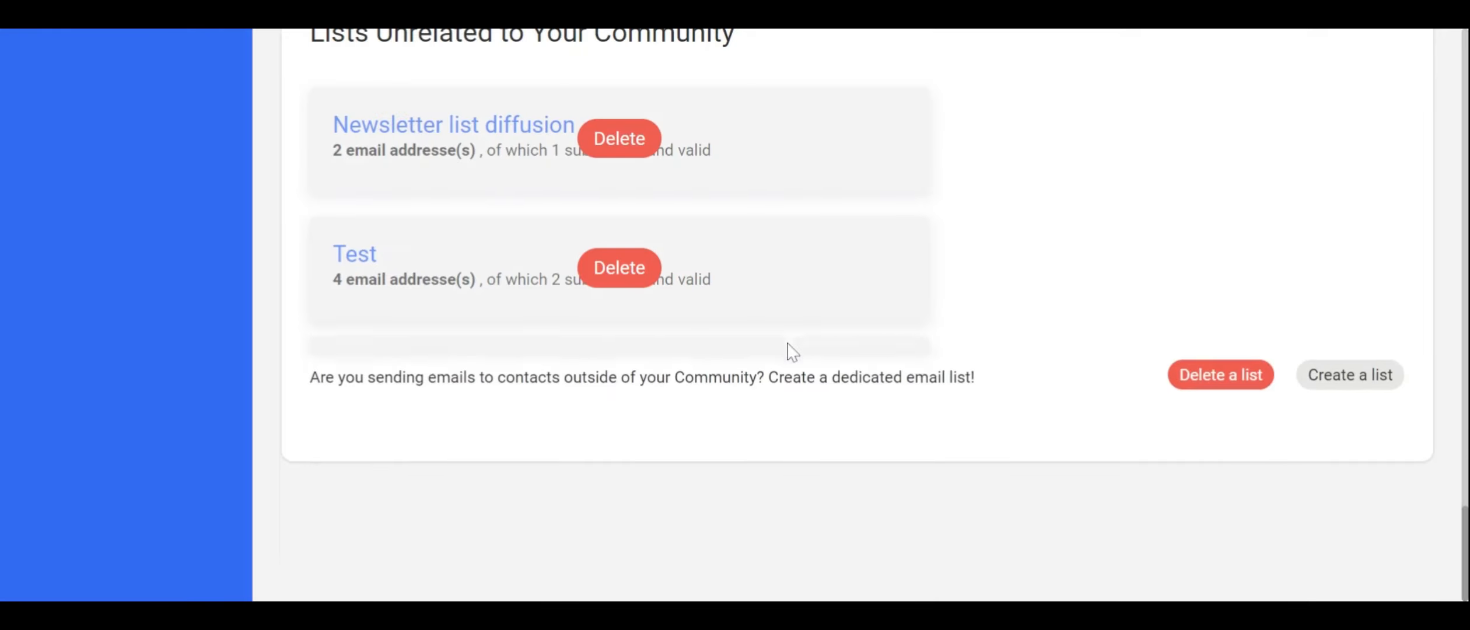
{"action": "left_click", "coordinate": [1265, 365]}
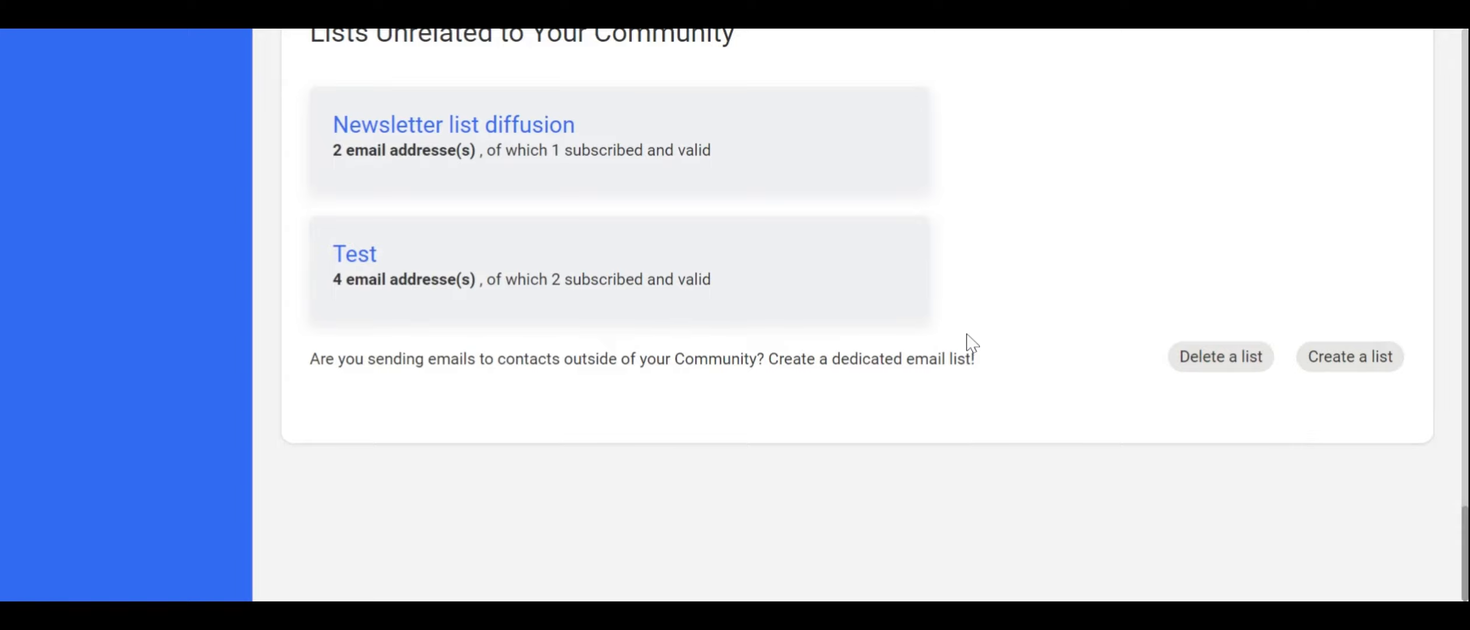
Open the recipients of the Community list "Donation > $50" and examine the summary of its contacts
{"action": "scroll", "coordinate": [969, 341], "scroll_direction": "up", "scroll_amount": 5}
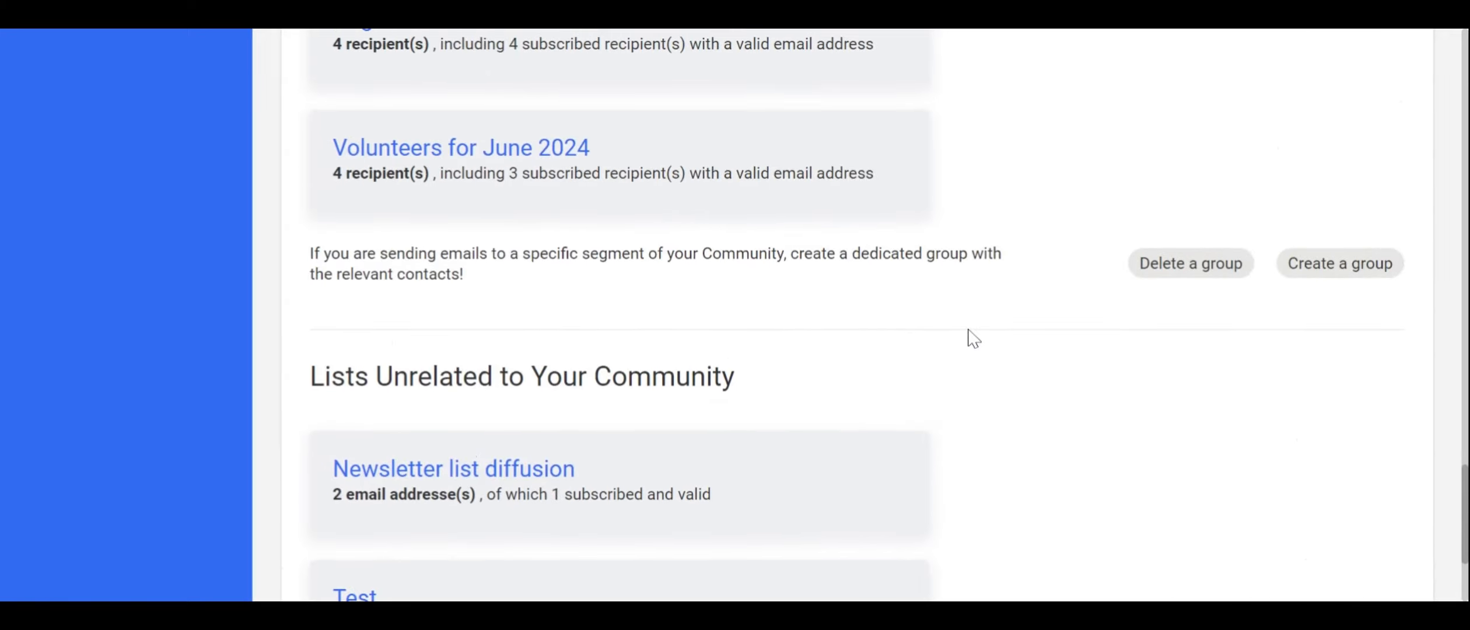
{"action": "scroll", "coordinate": [973, 338], "scroll_direction": "up", "scroll_amount": 15}
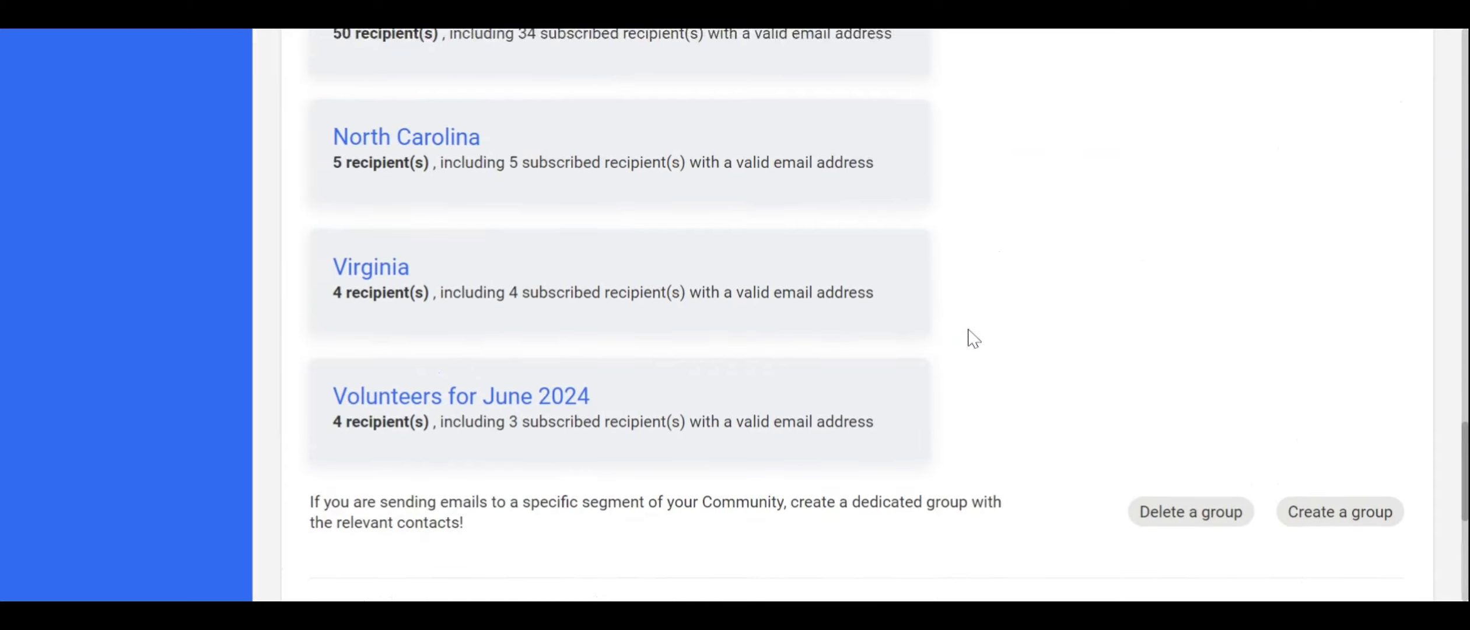
{"action": "scroll", "coordinate": [985, 339], "scroll_direction": "down", "scroll_amount": 5}
{"action": "mouse_move", "coordinate": [583, 262]}
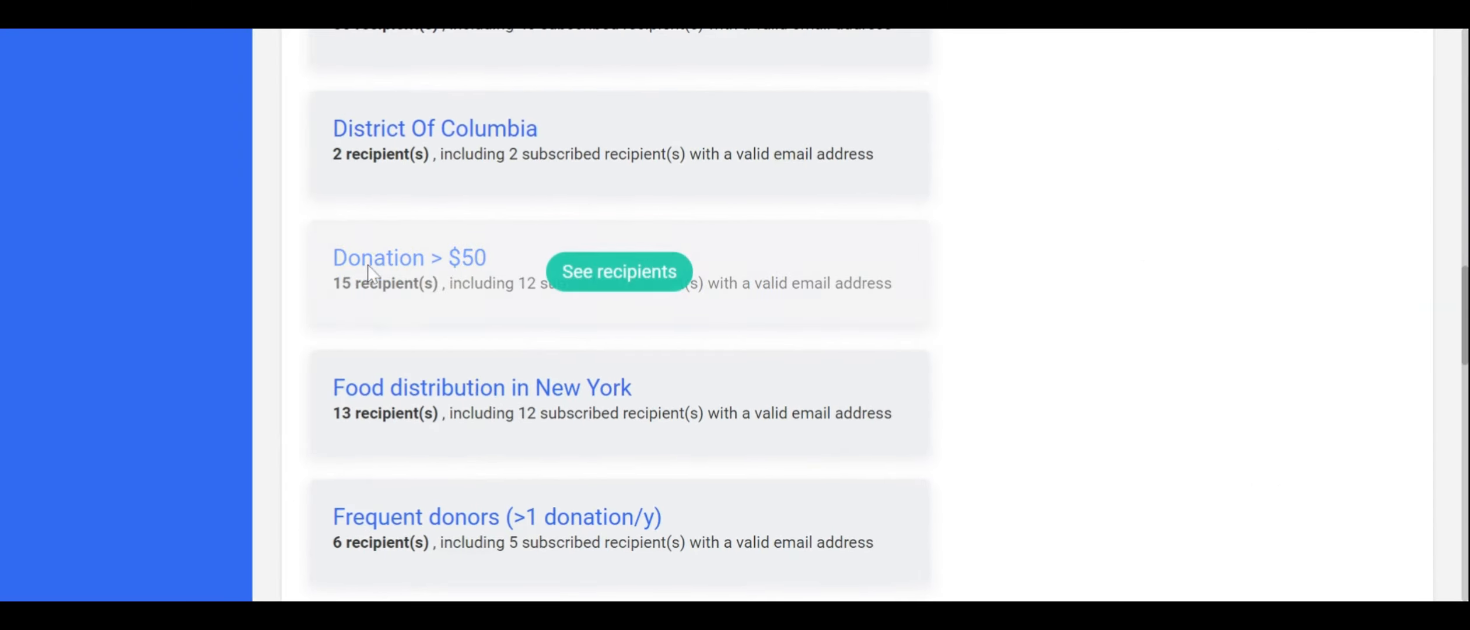
{"action": "left_click", "coordinate": [599, 278]}
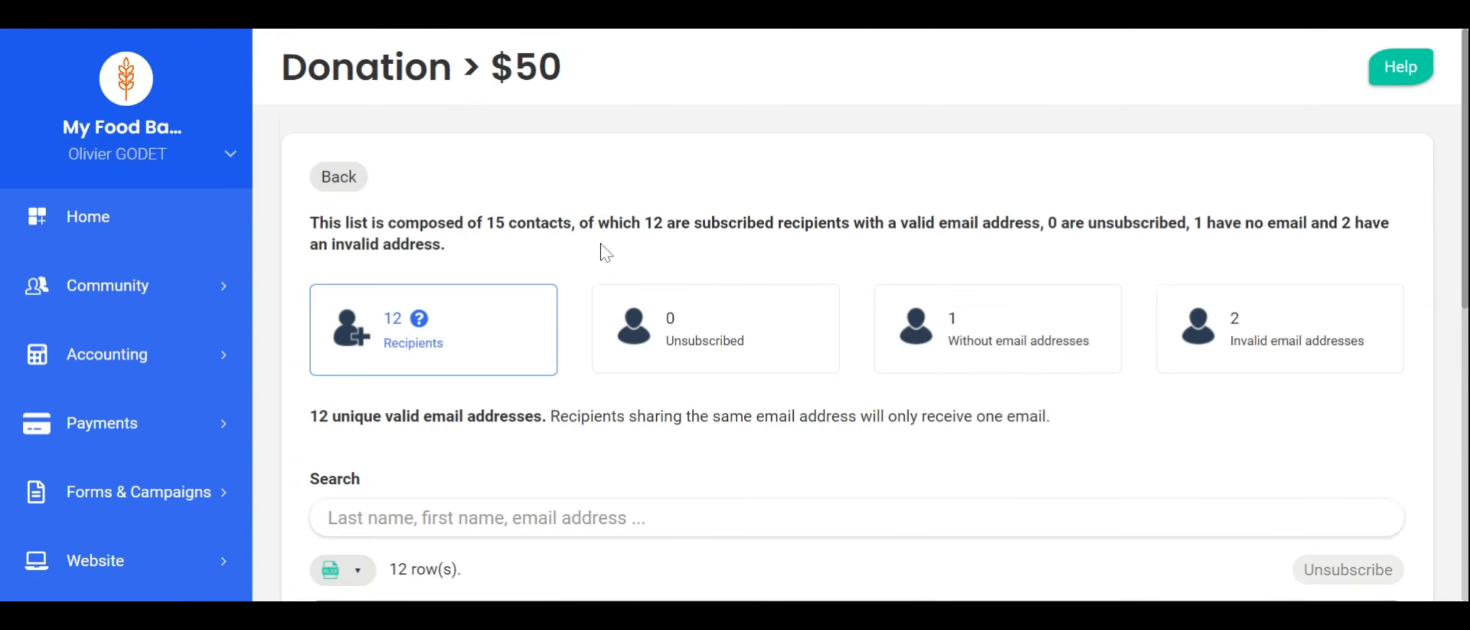
{"action": "scroll", "coordinate": [606, 249], "scroll_direction": "down", "scroll_amount": 2}
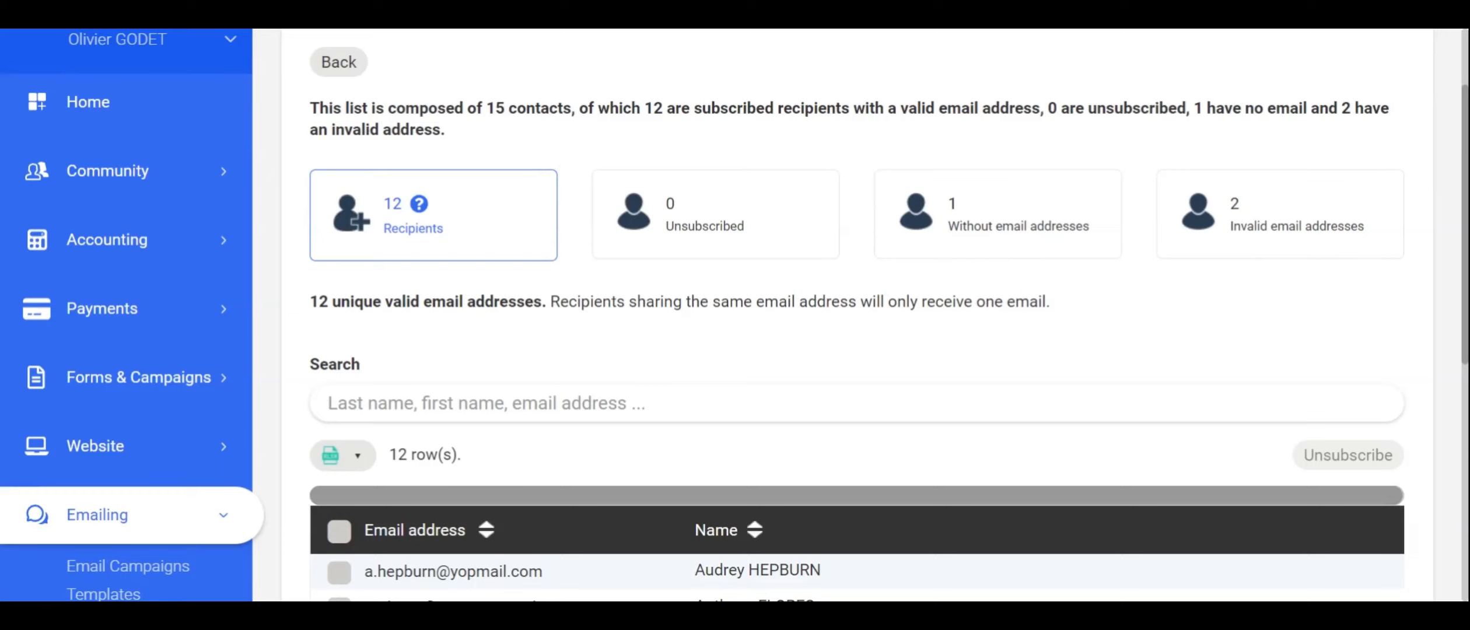
{"action": "left_click_drag", "start_coordinate": [485, 109], "coordinate": [571, 110]}
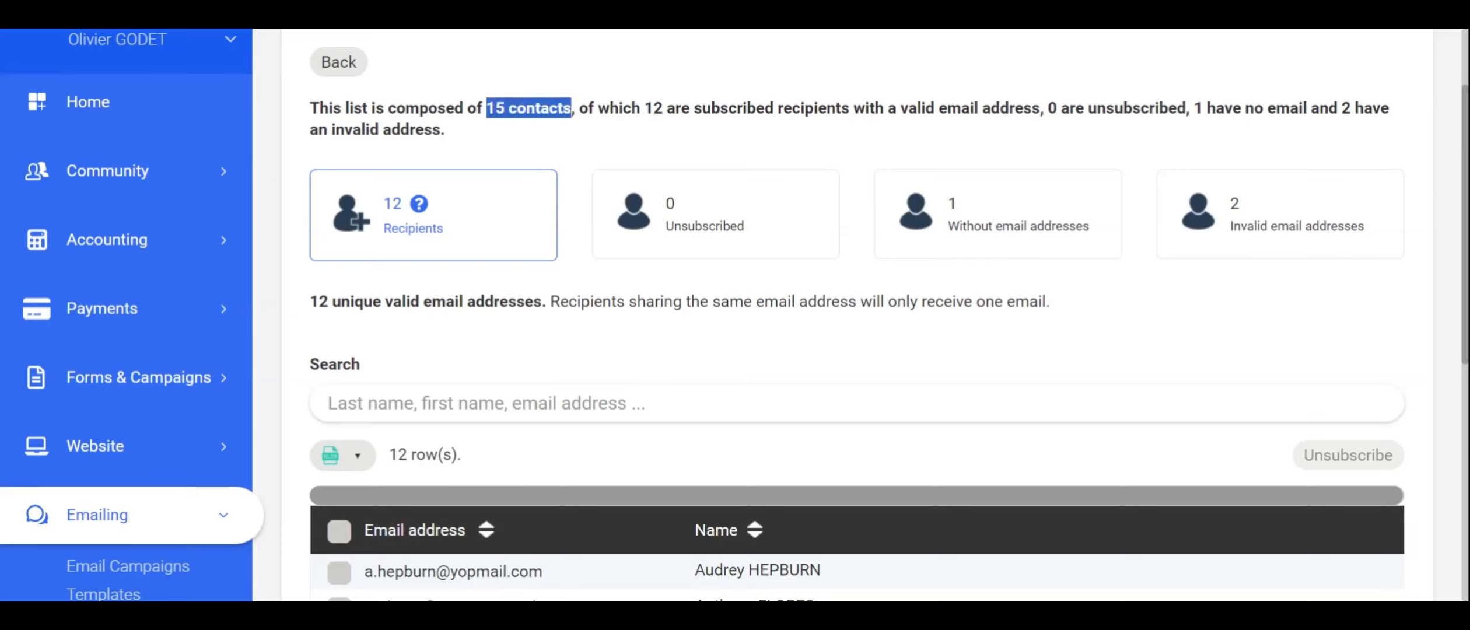
{"action": "left_click", "coordinate": [580, 165]}
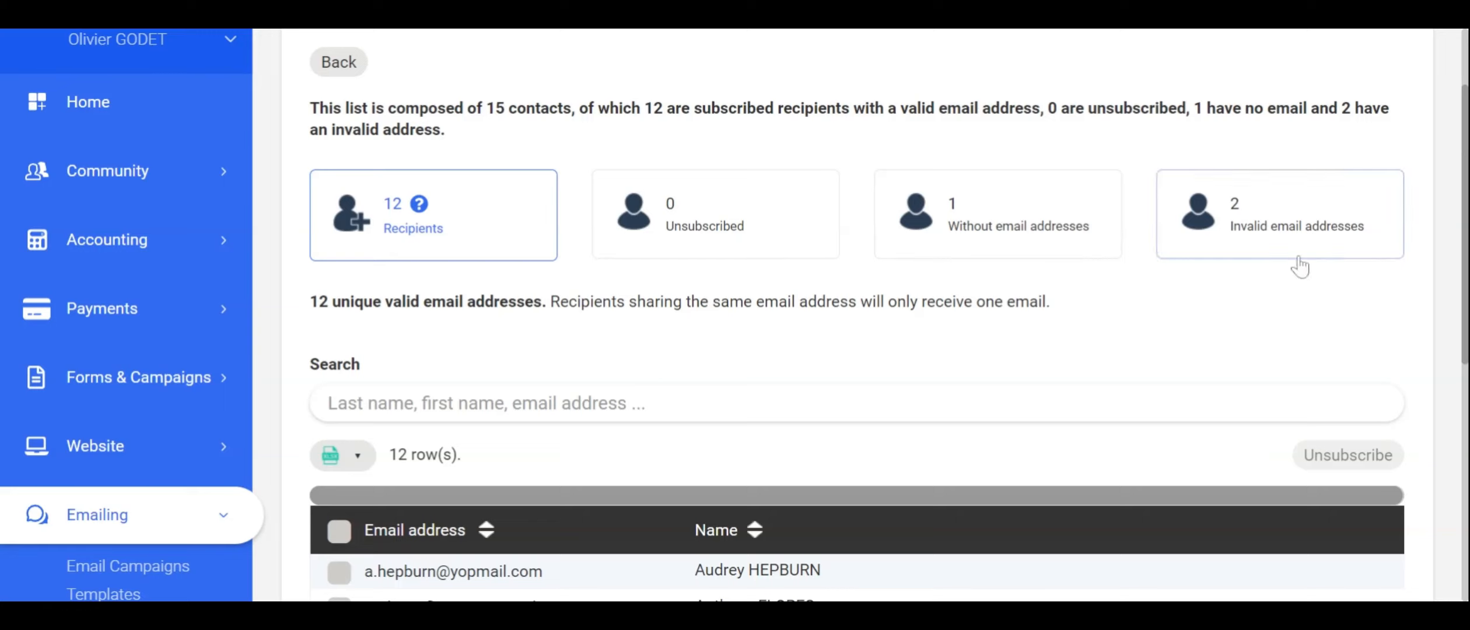
Show the contacts with invalid email addresses in the "Donation > $50" list and examine their entries
{"action": "left_click", "coordinate": [1268, 232]}
{"action": "scroll", "coordinate": [733, 432], "scroll_direction": "down", "scroll_amount": 1}
{"action": "scroll", "coordinate": [733, 437], "scroll_direction": "down", "scroll_amount": 2}
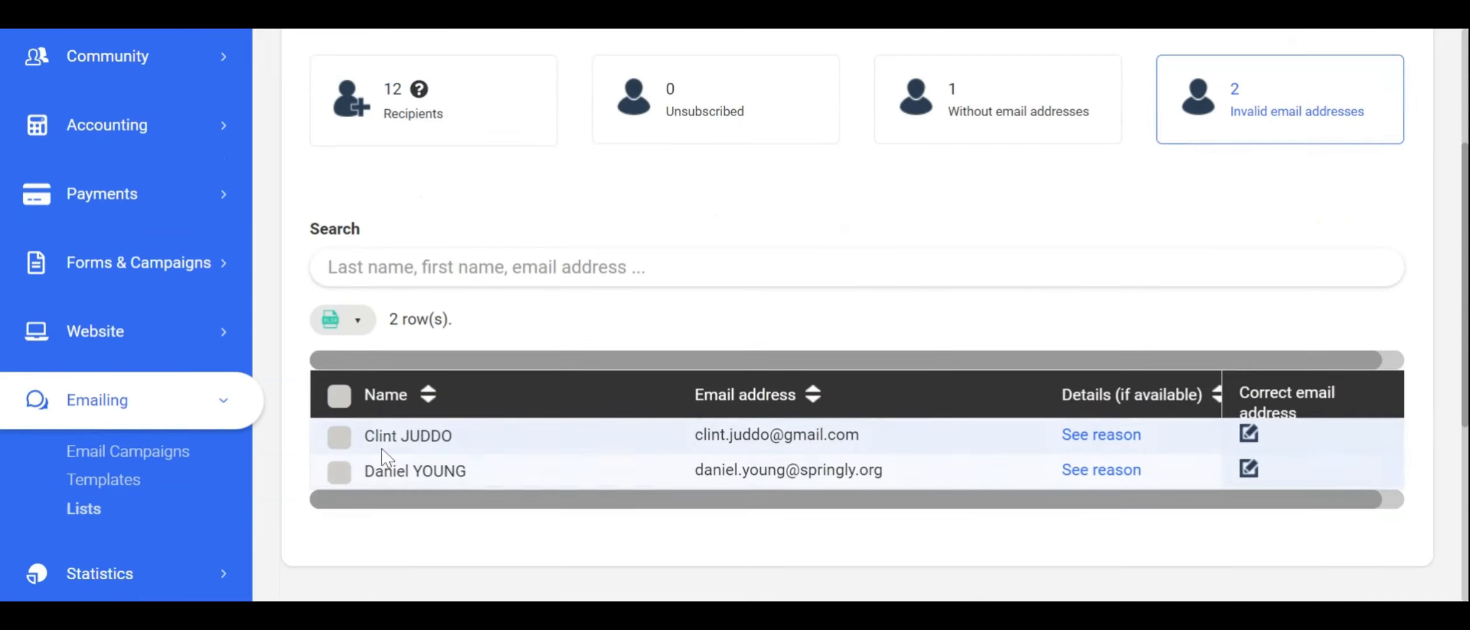
{"action": "left_click", "coordinate": [402, 470]}
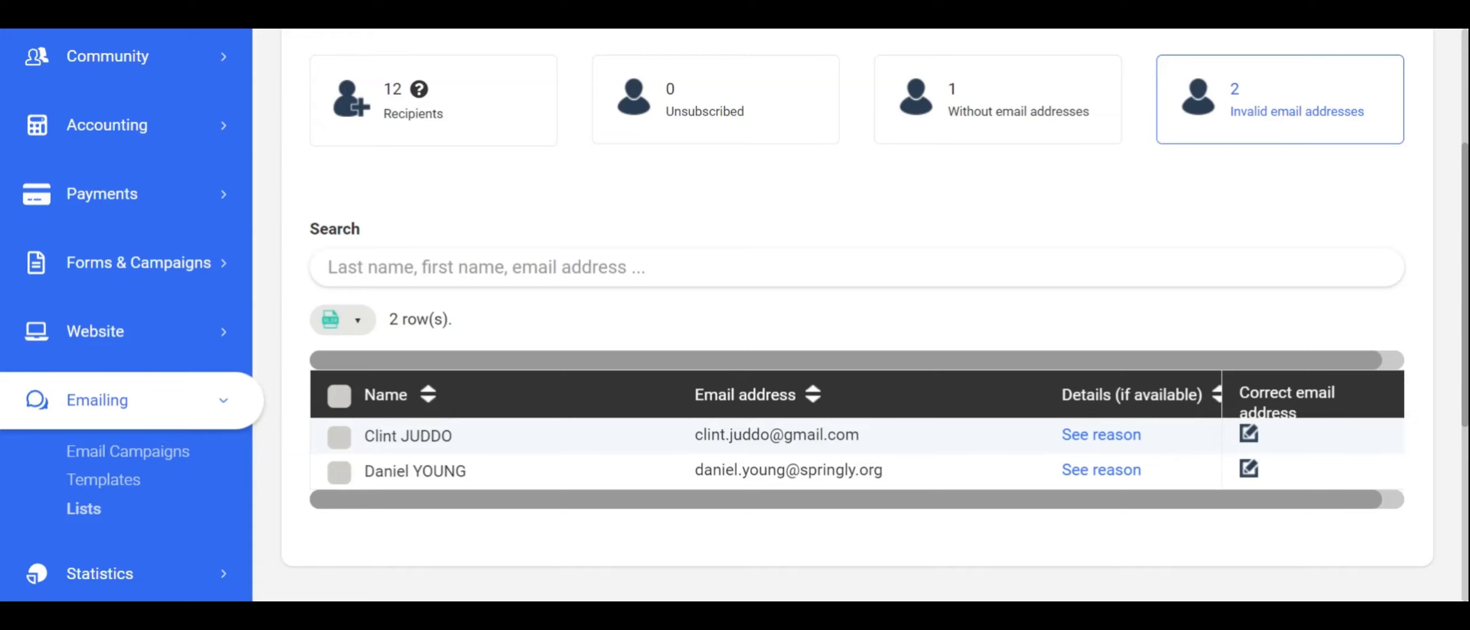
Unsubscribe the second contact among the valid recipients of the "Donation > $50" list and confirm the change
{"action": "scroll", "coordinate": [741, 327], "scroll_direction": "up", "scroll_amount": 4}
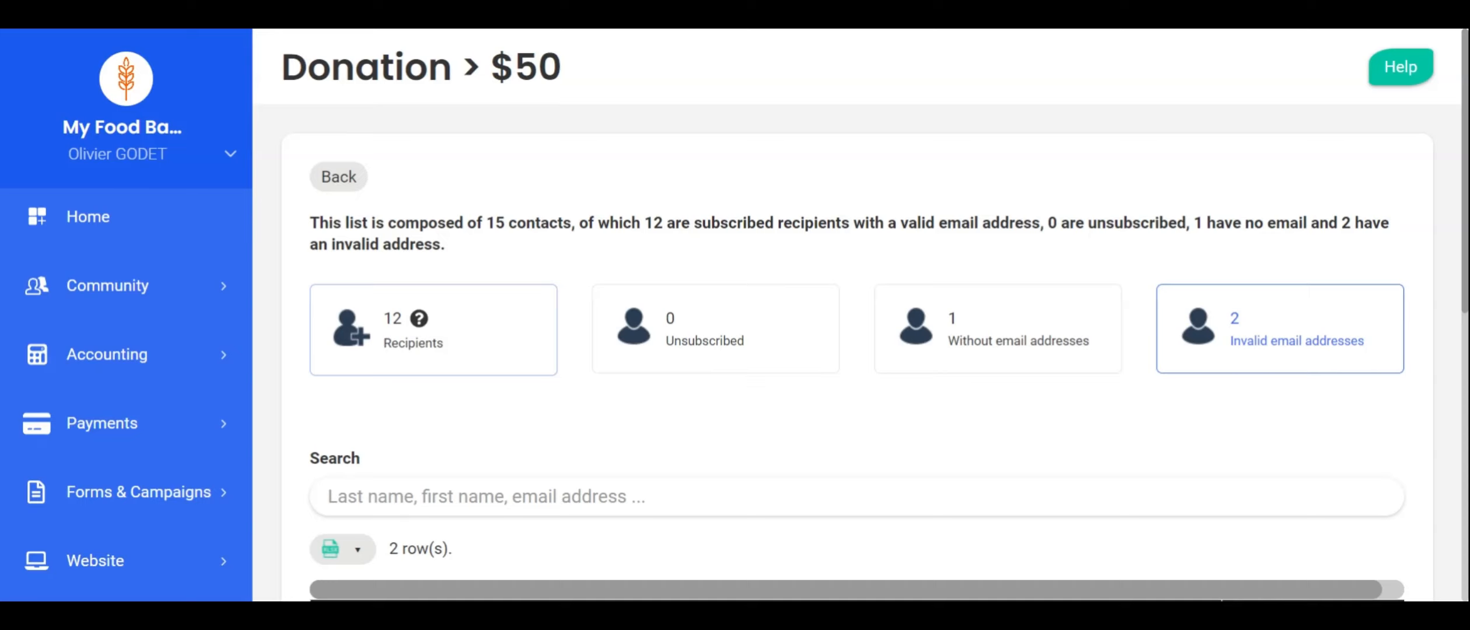
{"action": "left_click", "coordinate": [461, 338]}
{"action": "scroll", "coordinate": [460, 339], "scroll_direction": "down", "scroll_amount": 5}
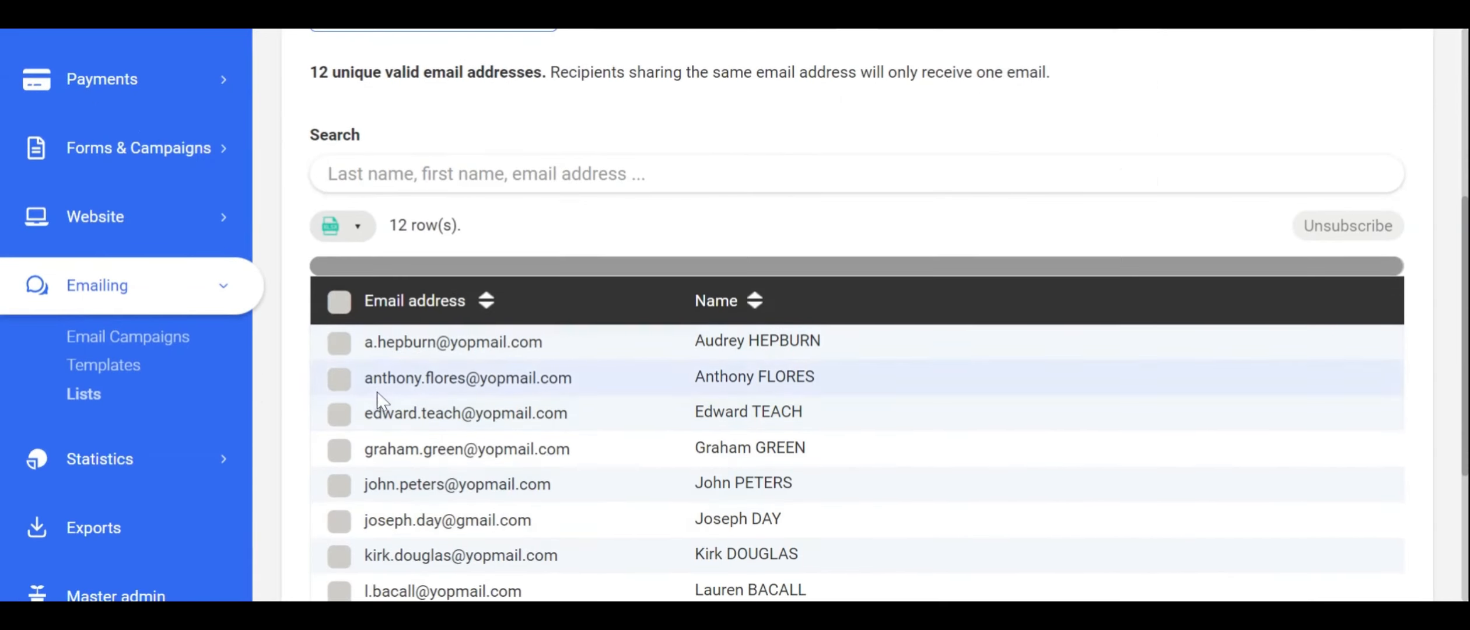
{"action": "left_click", "coordinate": [339, 384]}
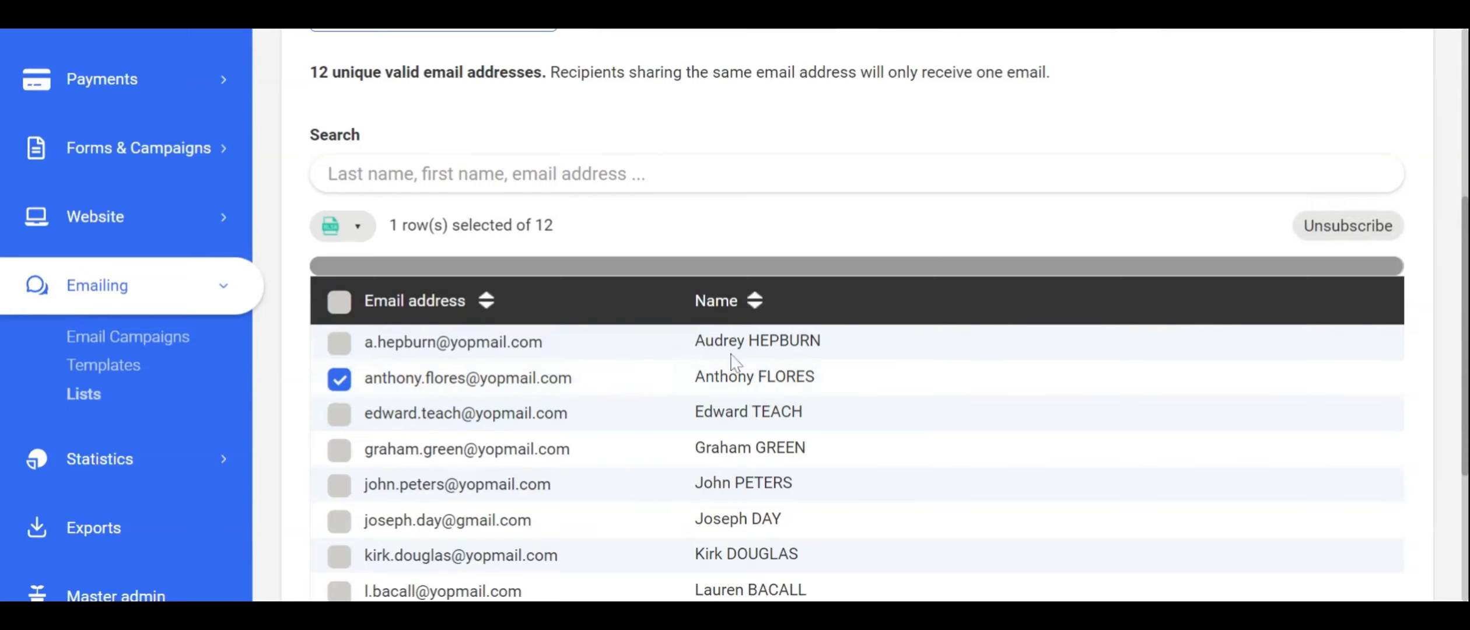
{"action": "left_click", "coordinate": [1343, 222]}
{"action": "left_click", "coordinate": [814, 349]}
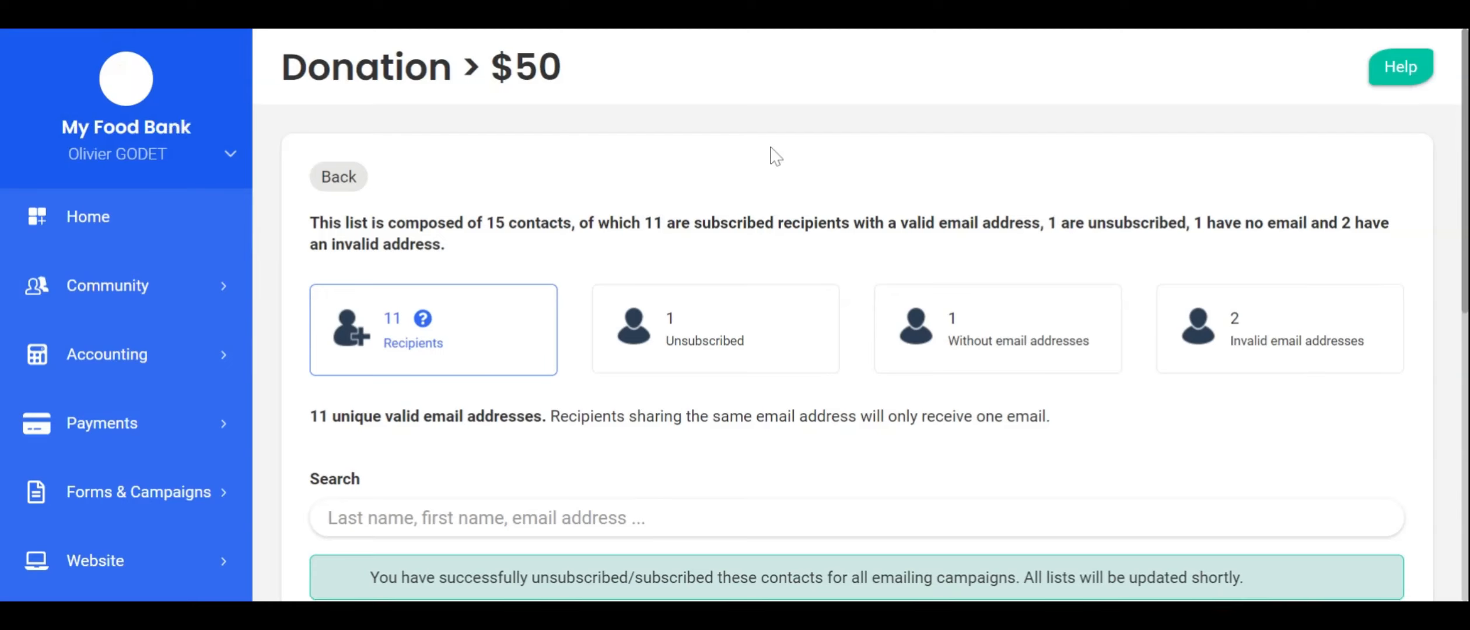
Show the unsubscribed contacts of the "Donation > $50" list and check the source and date of unsubscription
{"action": "left_click", "coordinate": [729, 351]}
{"action": "scroll", "coordinate": [673, 453], "scroll_direction": "down", "scroll_amount": 2}
{"action": "scroll", "coordinate": [515, 489], "scroll_direction": "down", "scroll_amount": 2}
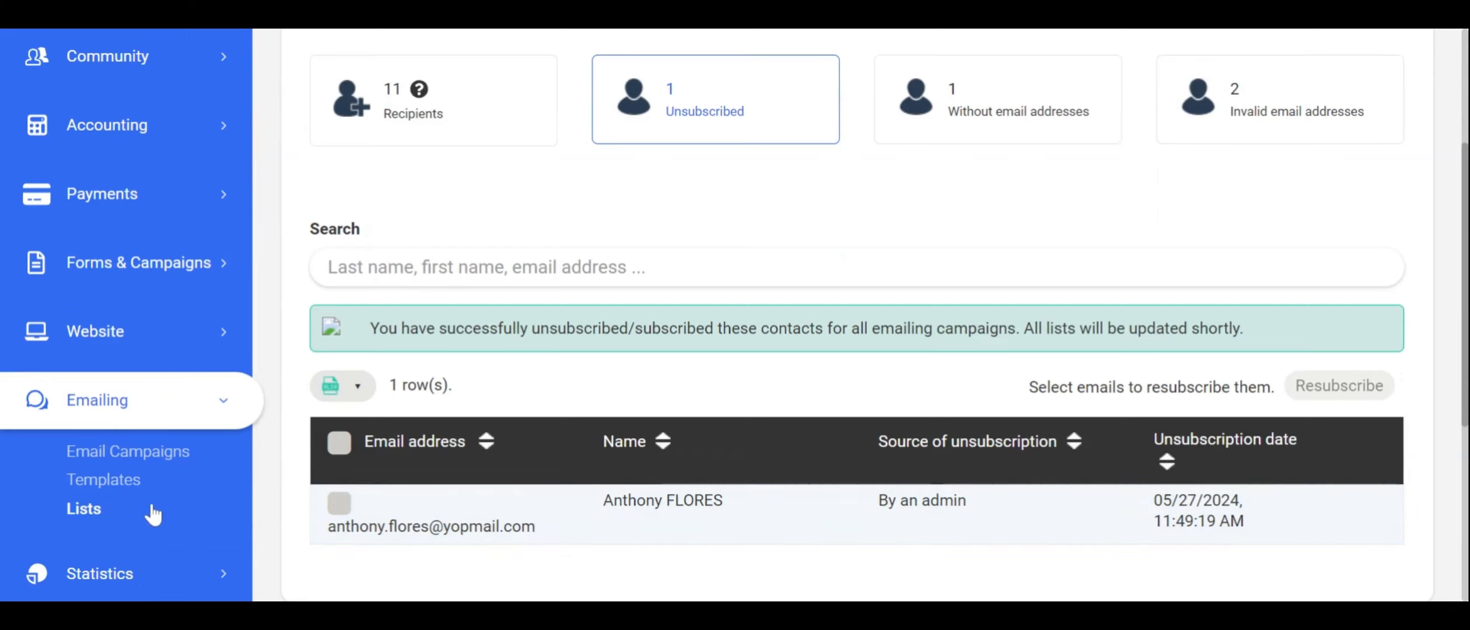
Open the email templates of the Emailing module and look over the organization's own templates
{"action": "left_click", "coordinate": [130, 484]}
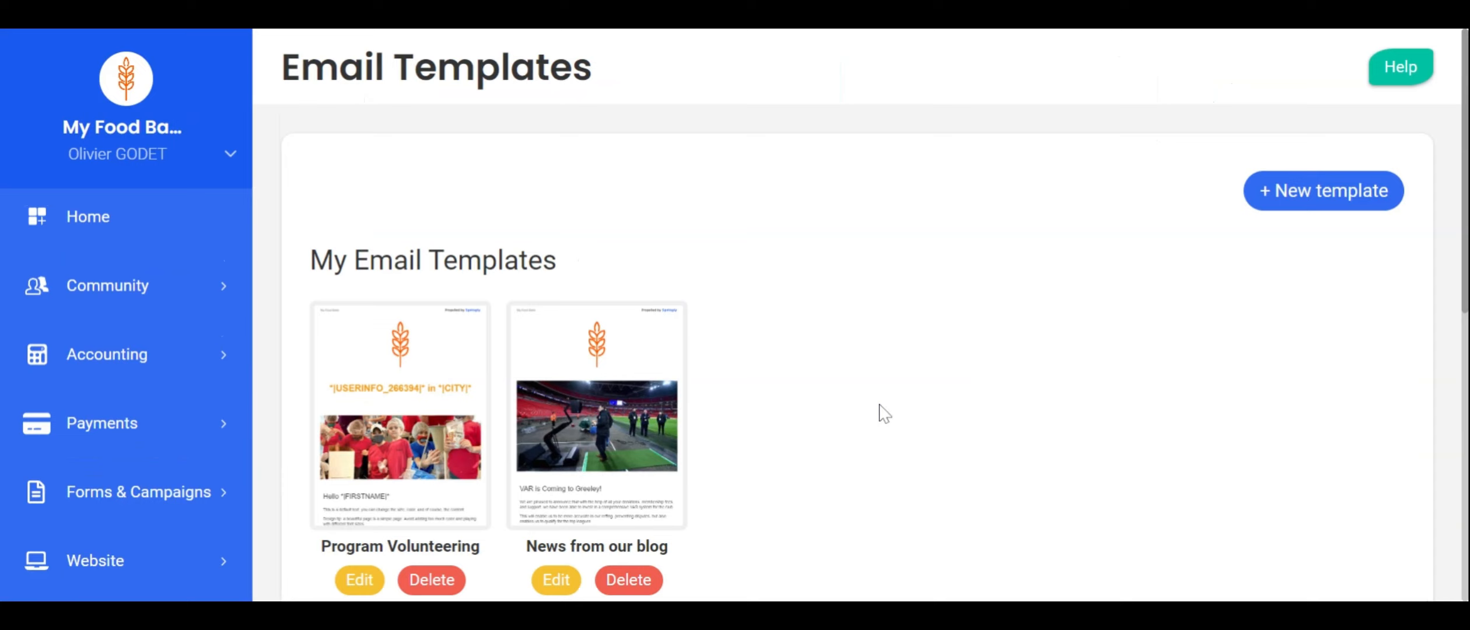
{"action": "scroll", "coordinate": [861, 414], "scroll_direction": "down", "scroll_amount": 2}
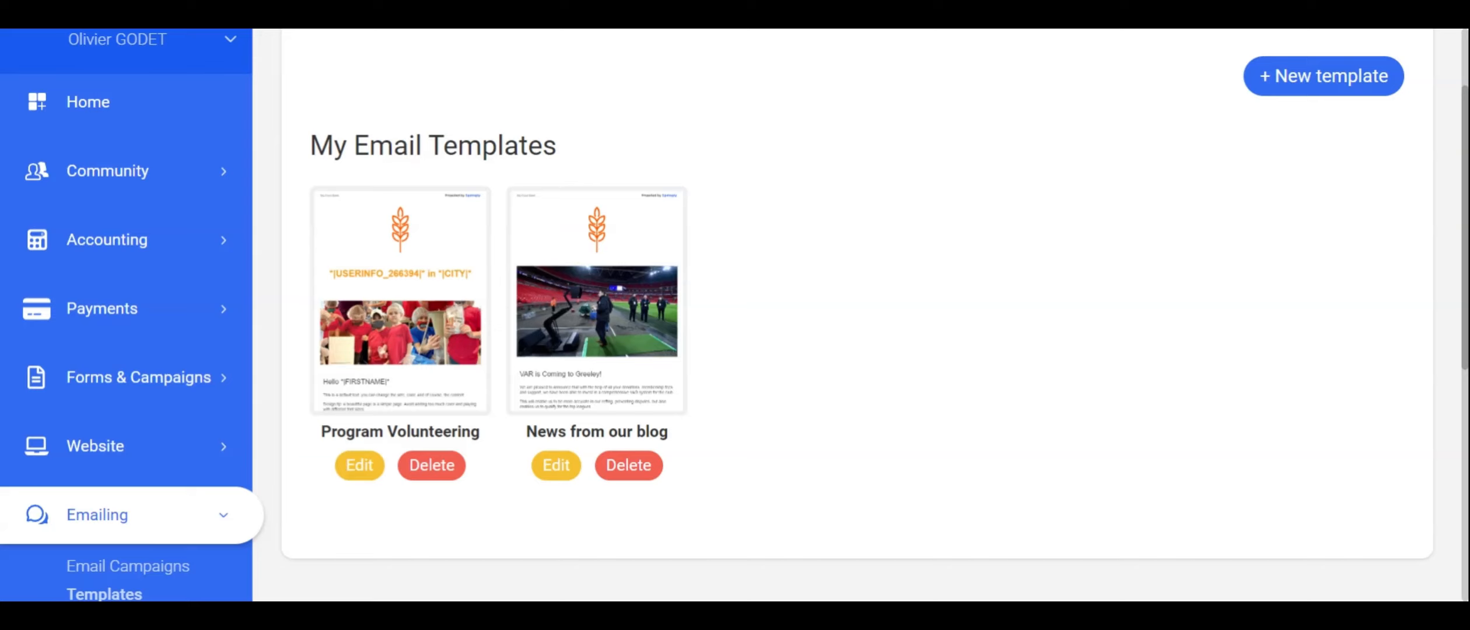
{"action": "scroll", "coordinate": [455, 219], "scroll_direction": "up", "scroll_amount": 2}
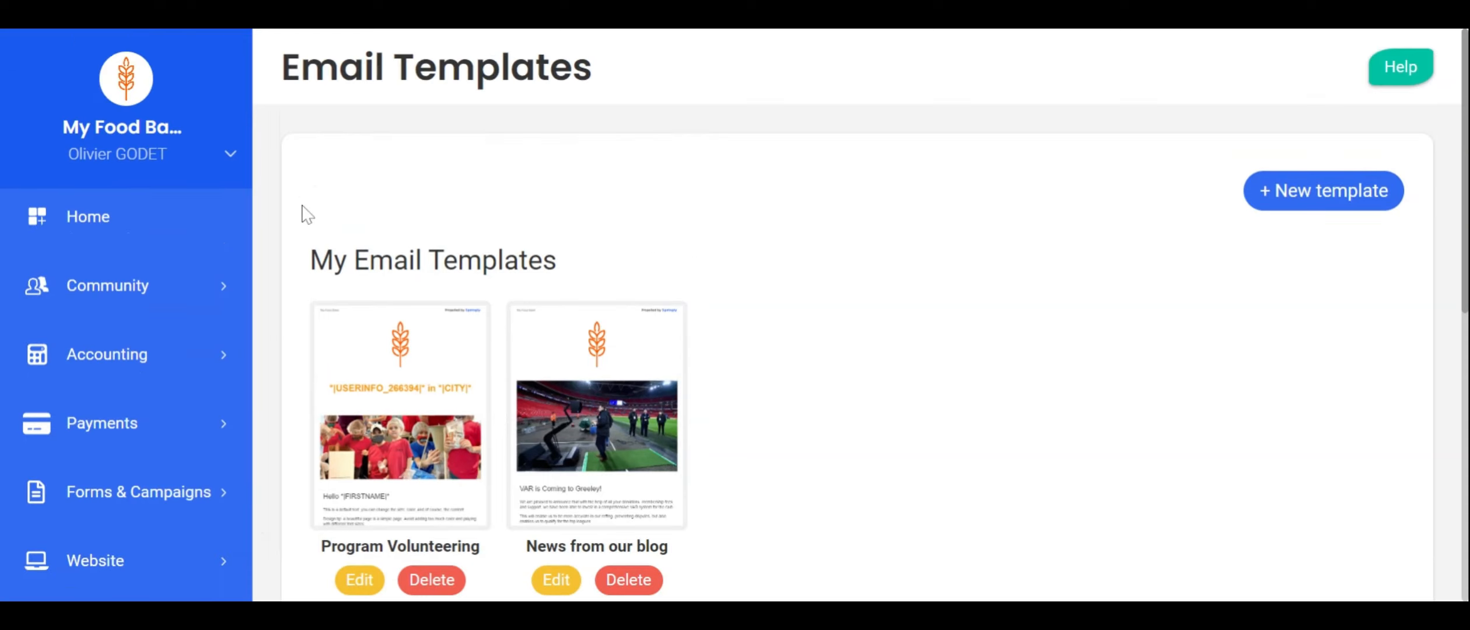
{"action": "scroll", "coordinate": [387, 289], "scroll_direction": "down", "scroll_amount": 2}
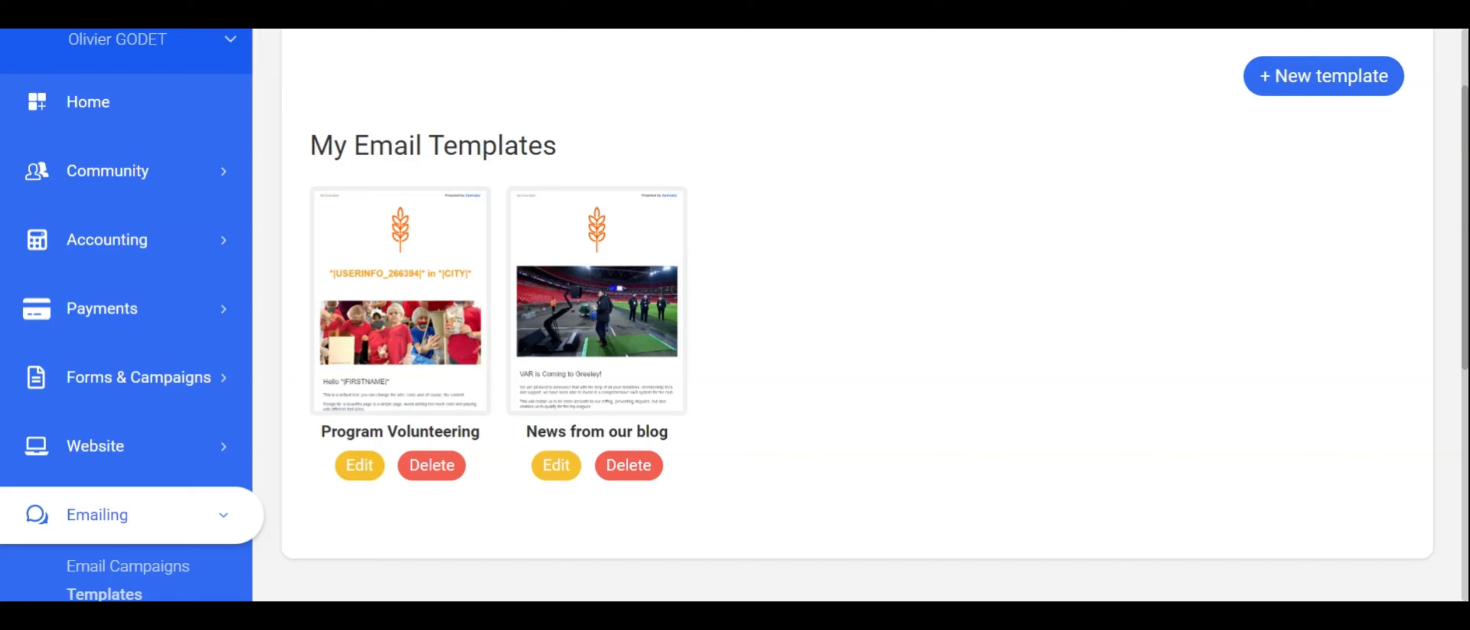
Open the "Program Volunteering" template for editing and examine its content and the block types that can be added
{"action": "left_click", "coordinate": [359, 465]}
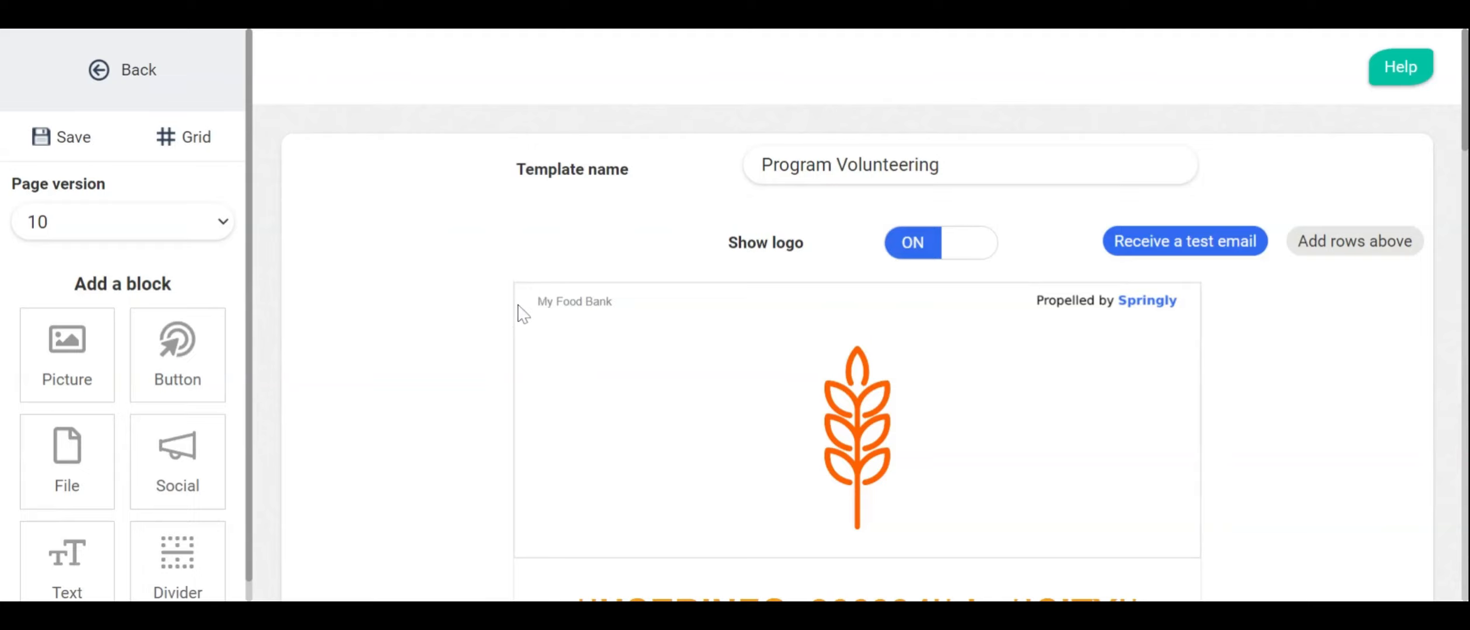
{"action": "scroll", "coordinate": [521, 315], "scroll_direction": "down", "scroll_amount": 8}
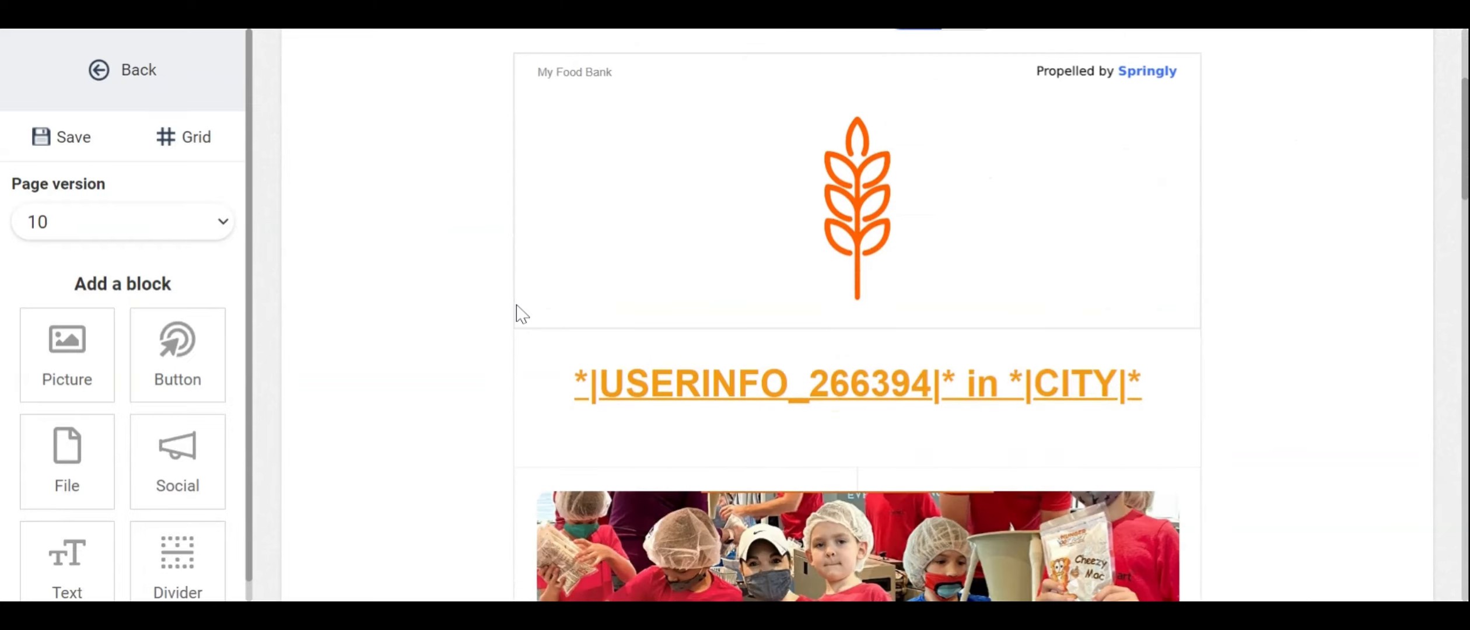
{"action": "scroll", "coordinate": [519, 315], "scroll_direction": "down", "scroll_amount": 5}
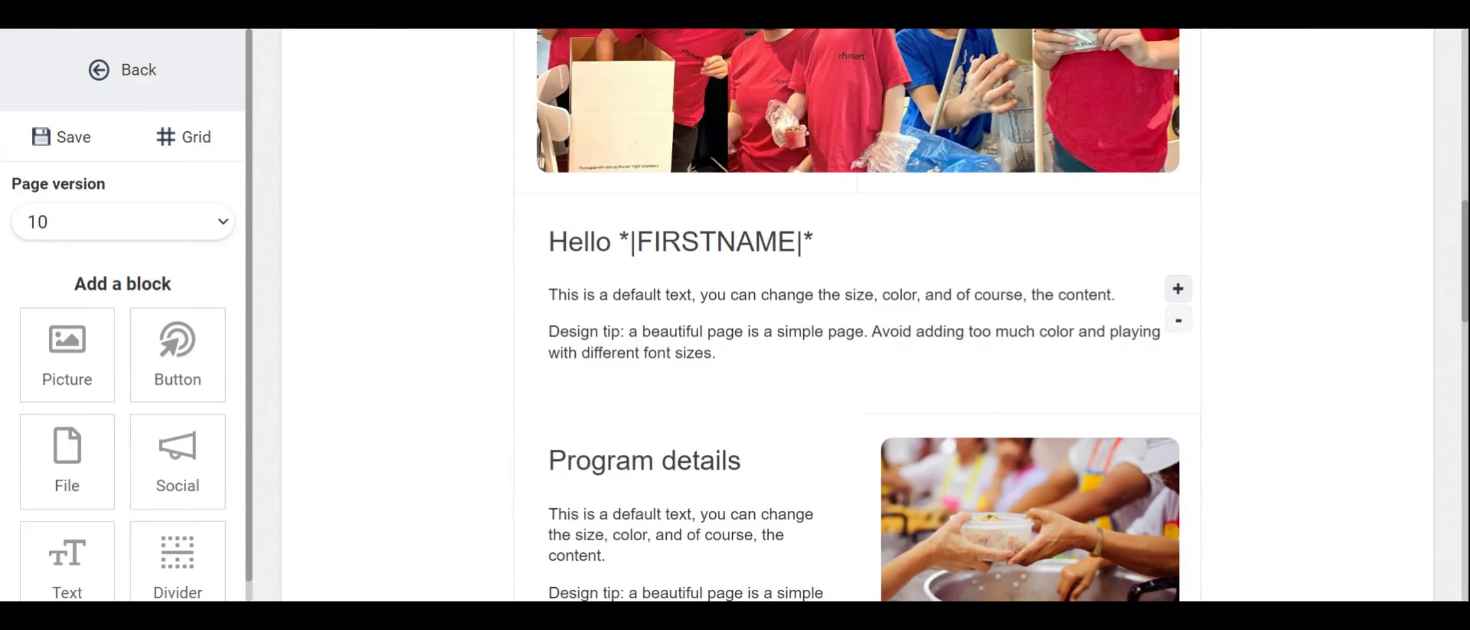
{"action": "scroll", "coordinate": [585, 246], "scroll_direction": "up", "scroll_amount": 2}
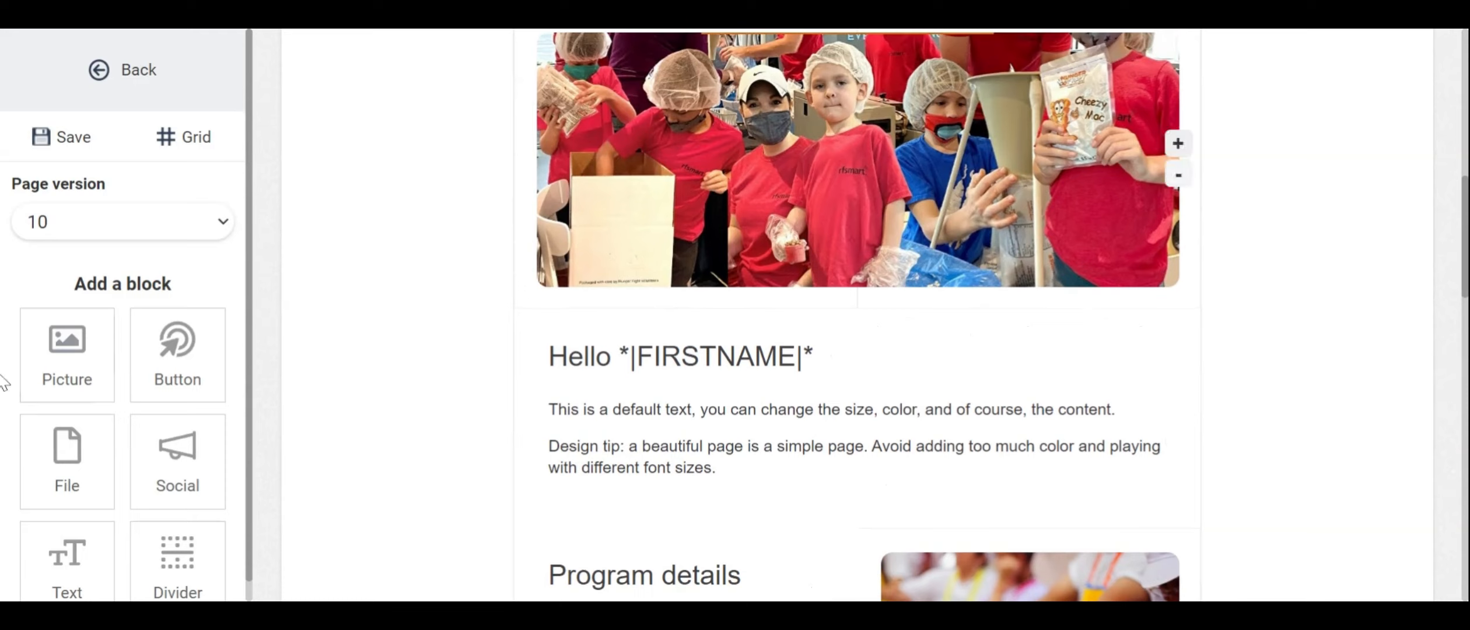
{"action": "scroll", "coordinate": [211, 354], "scroll_direction": "down", "scroll_amount": 1}
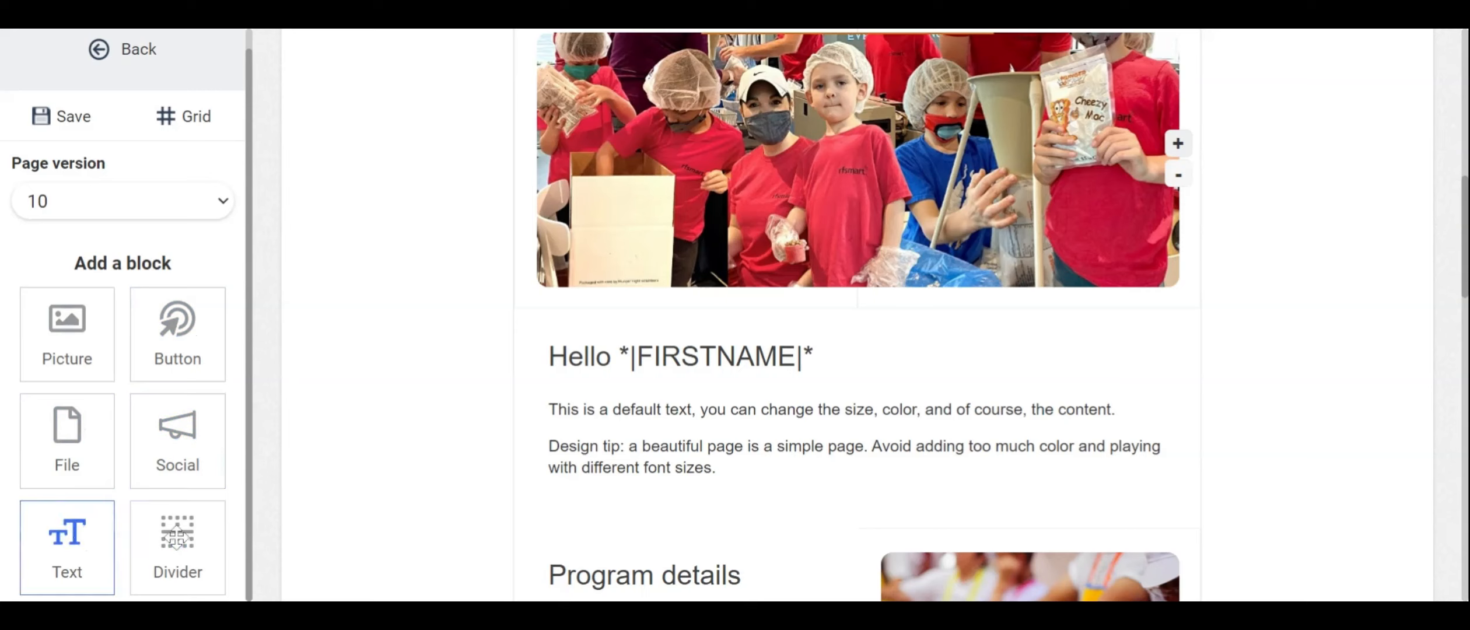
{"action": "scroll", "coordinate": [377, 485], "scroll_direction": "down", "scroll_amount": 5}
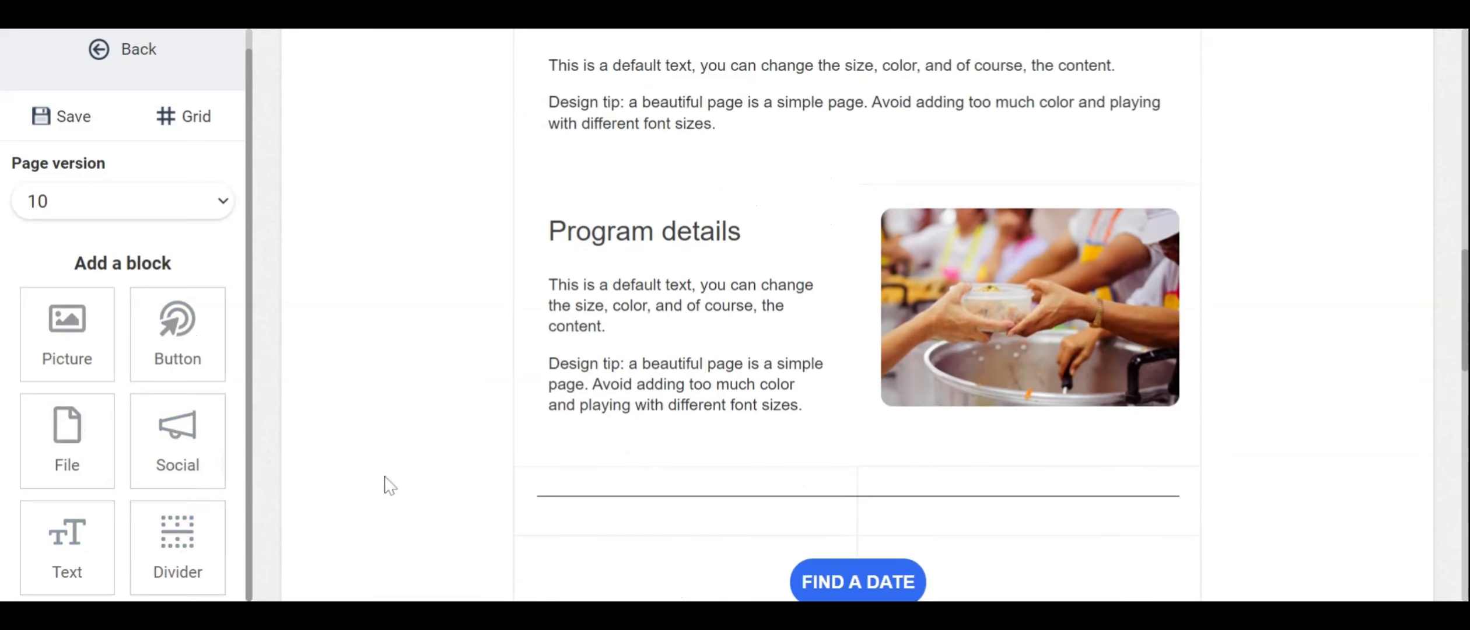
{"action": "scroll", "coordinate": [646, 478], "scroll_direction": "down", "scroll_amount": 2}
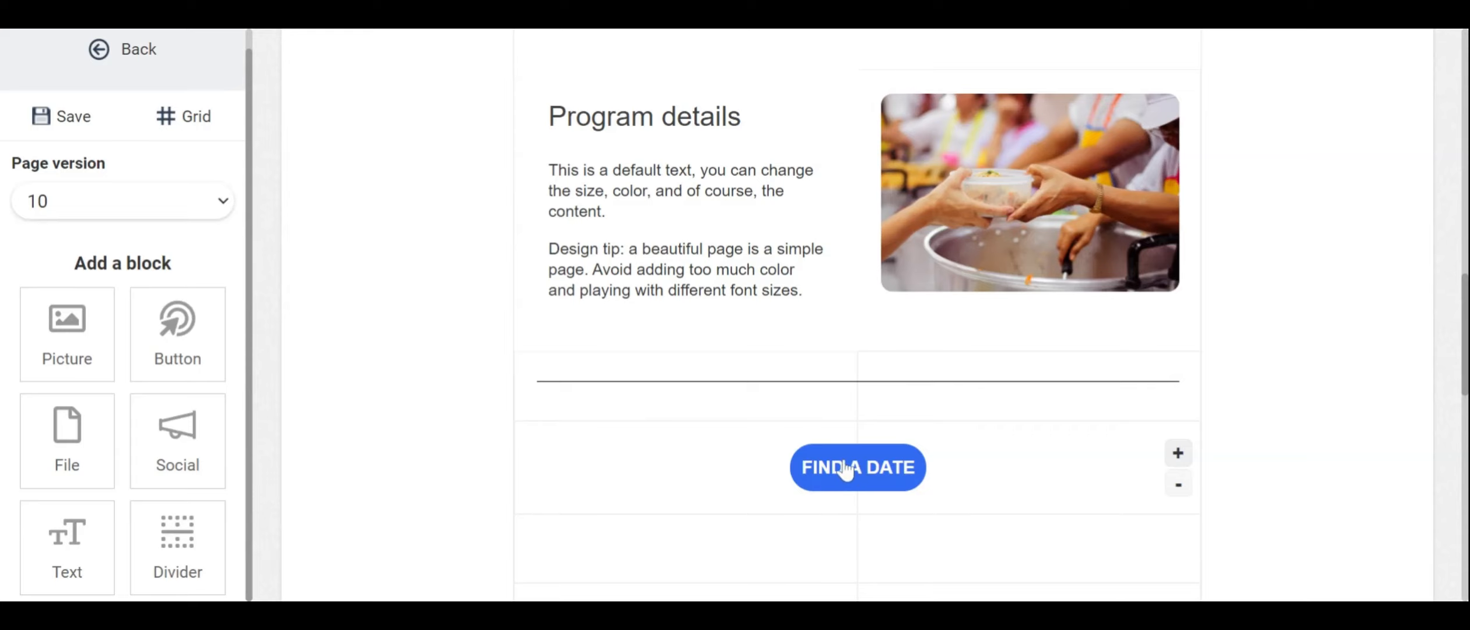
{"action": "scroll", "coordinate": [828, 436], "scroll_direction": "up", "scroll_amount": 2}
{"action": "scroll", "coordinate": [829, 434], "scroll_direction": "up", "scroll_amount": 7}
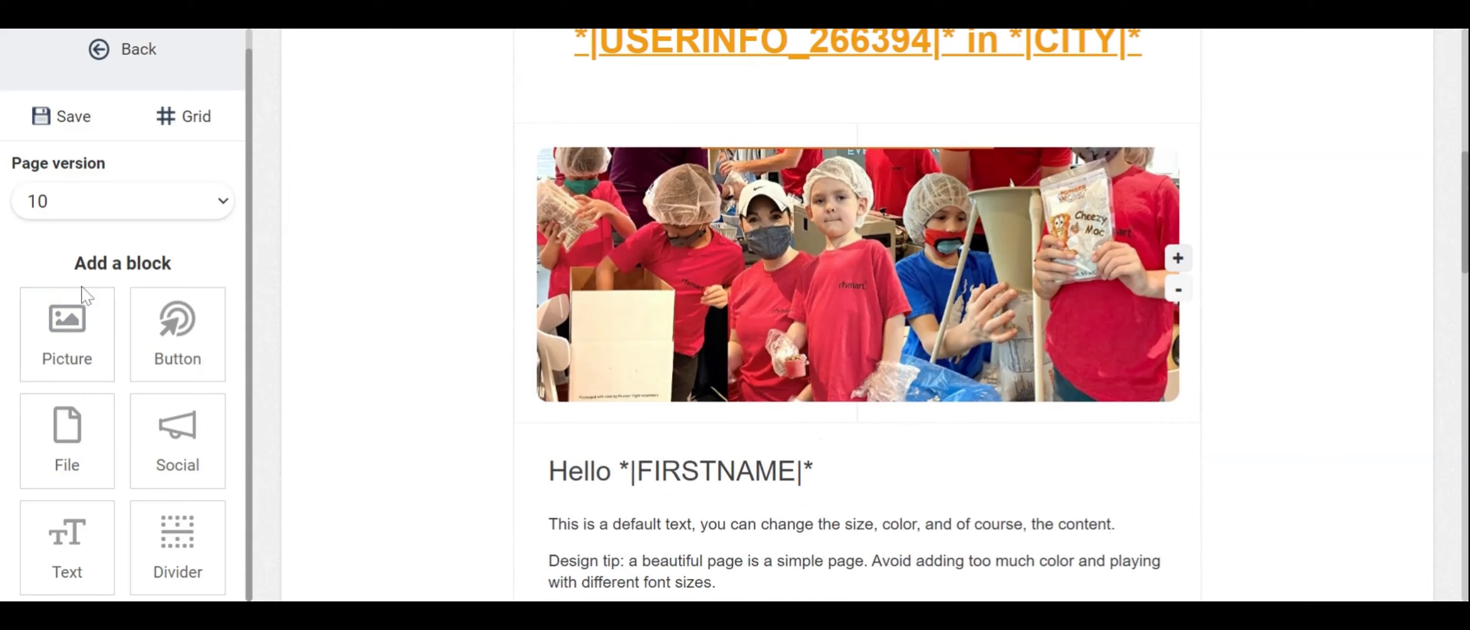
{"action": "scroll", "coordinate": [82, 292], "scroll_direction": "up", "scroll_amount": 1}
Select the text block with the "Hello" greeting and open the reference of automatic fields
{"action": "left_click", "coordinate": [699, 495]}
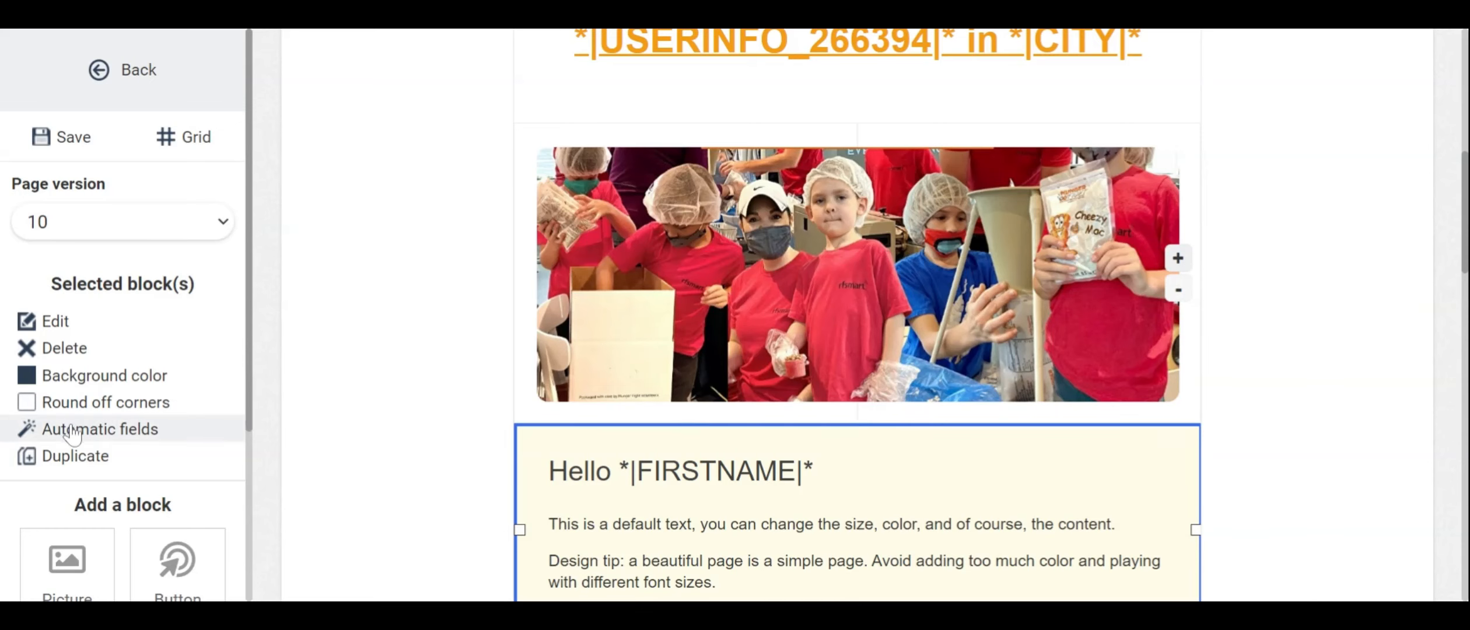
{"action": "left_click", "coordinate": [99, 429]}
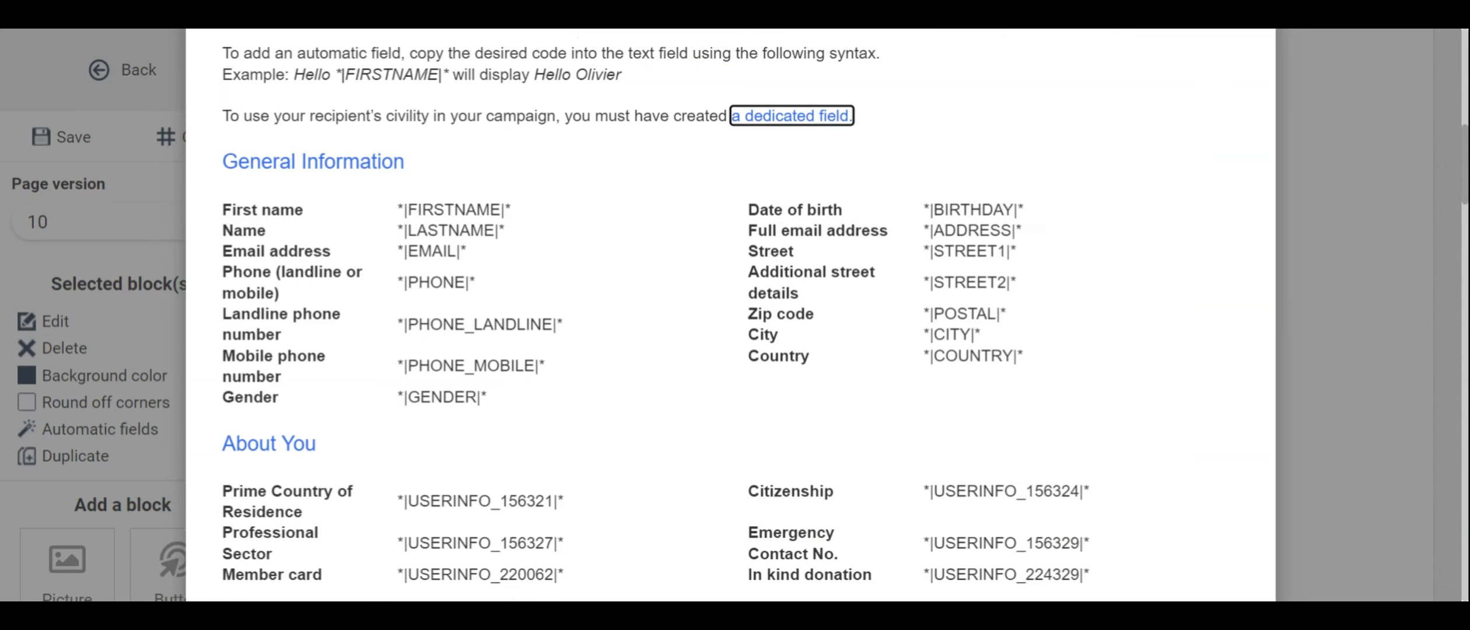
Look through all automatic field codes, from general information to contact info, highlight the full email address code, and close the reference
{"action": "scroll", "coordinate": [311, 301], "scroll_direction": "down", "scroll_amount": 3}
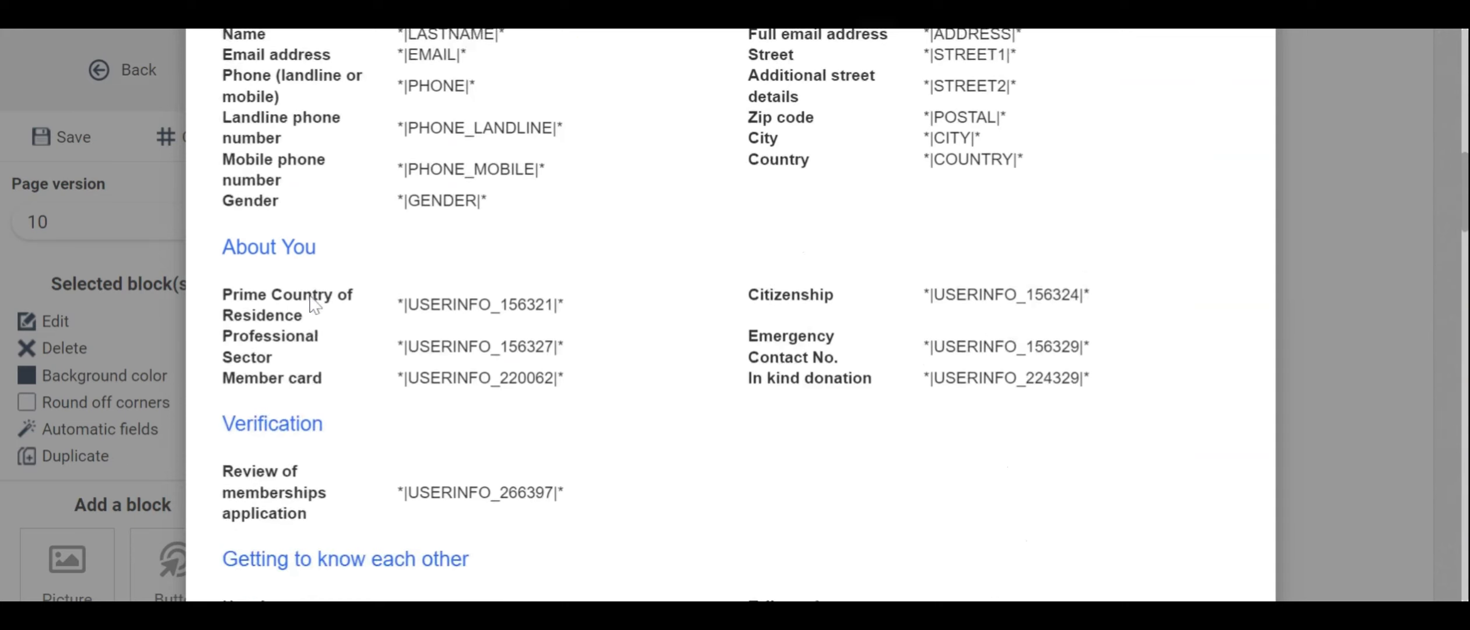
{"action": "scroll", "coordinate": [311, 300], "scroll_direction": "down", "scroll_amount": 2}
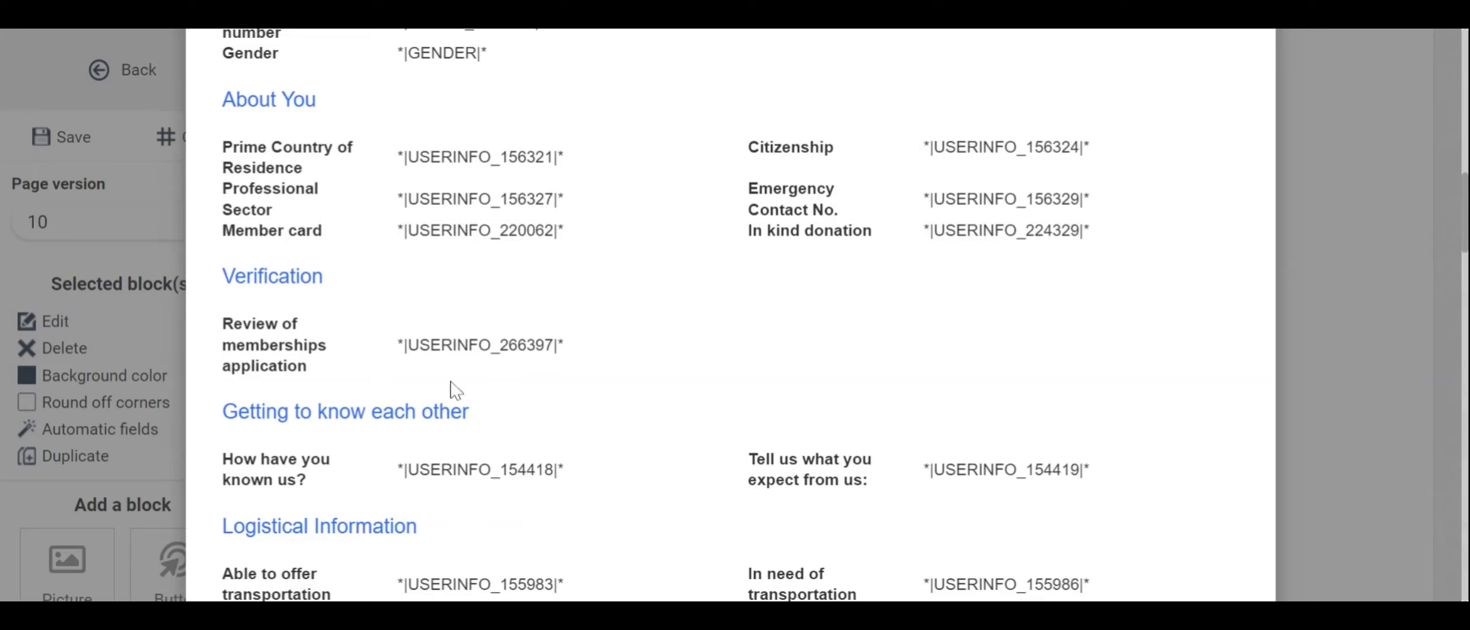
{"action": "scroll", "coordinate": [954, 267], "scroll_direction": "down", "scroll_amount": 7}
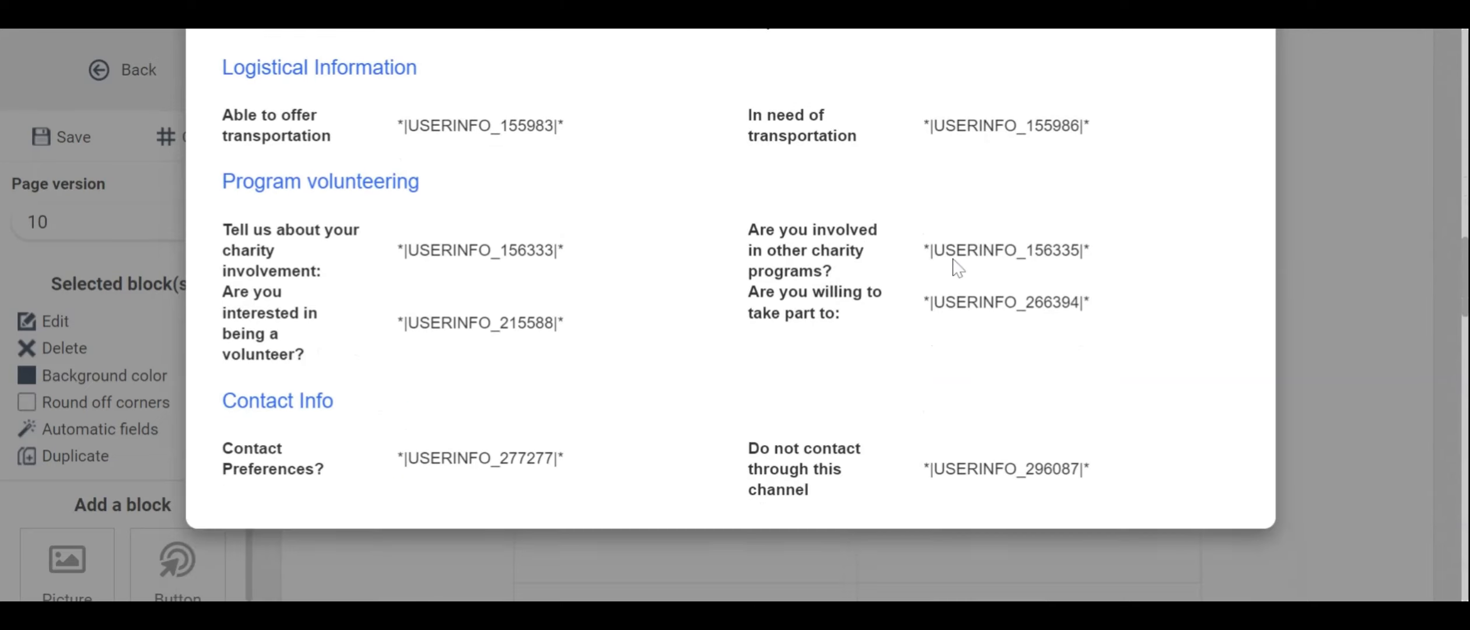
{"action": "scroll", "coordinate": [904, 270], "scroll_direction": "up", "scroll_amount": 5}
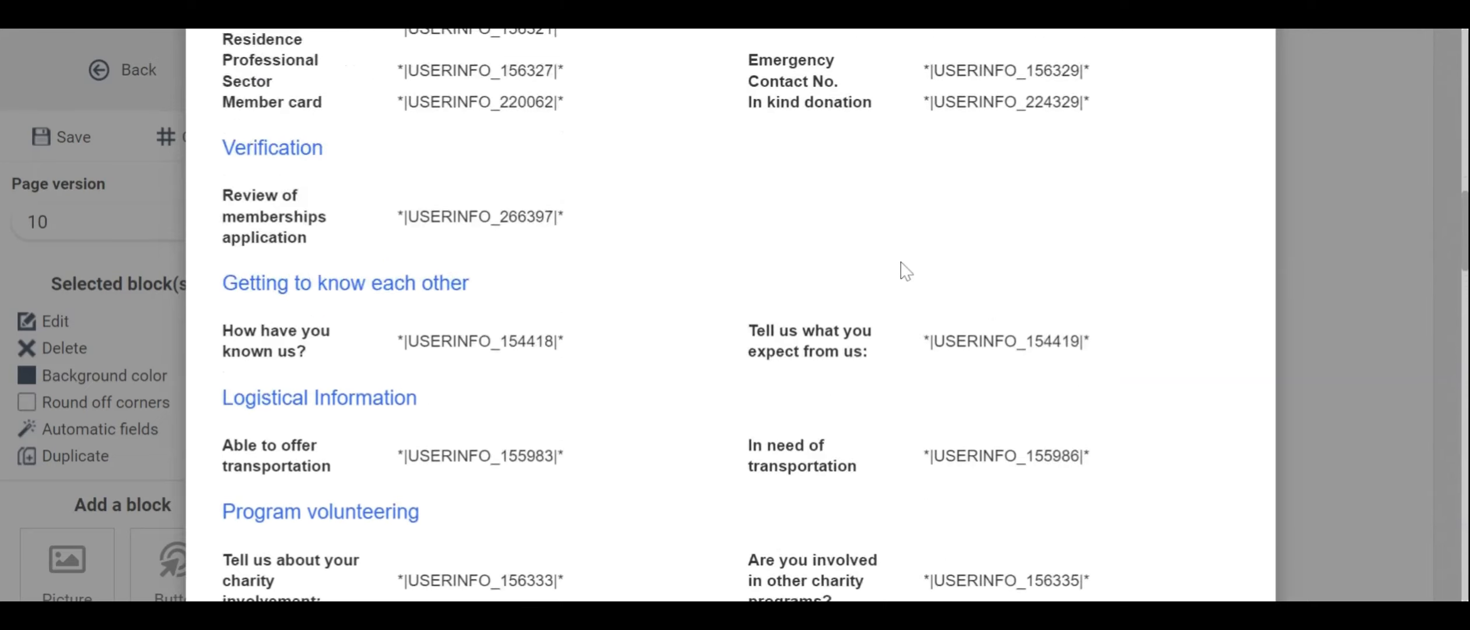
{"action": "scroll", "coordinate": [904, 270], "scroll_direction": "up", "scroll_amount": 10}
{"action": "scroll", "coordinate": [685, 413], "scroll_direction": "down", "scroll_amount": 3}
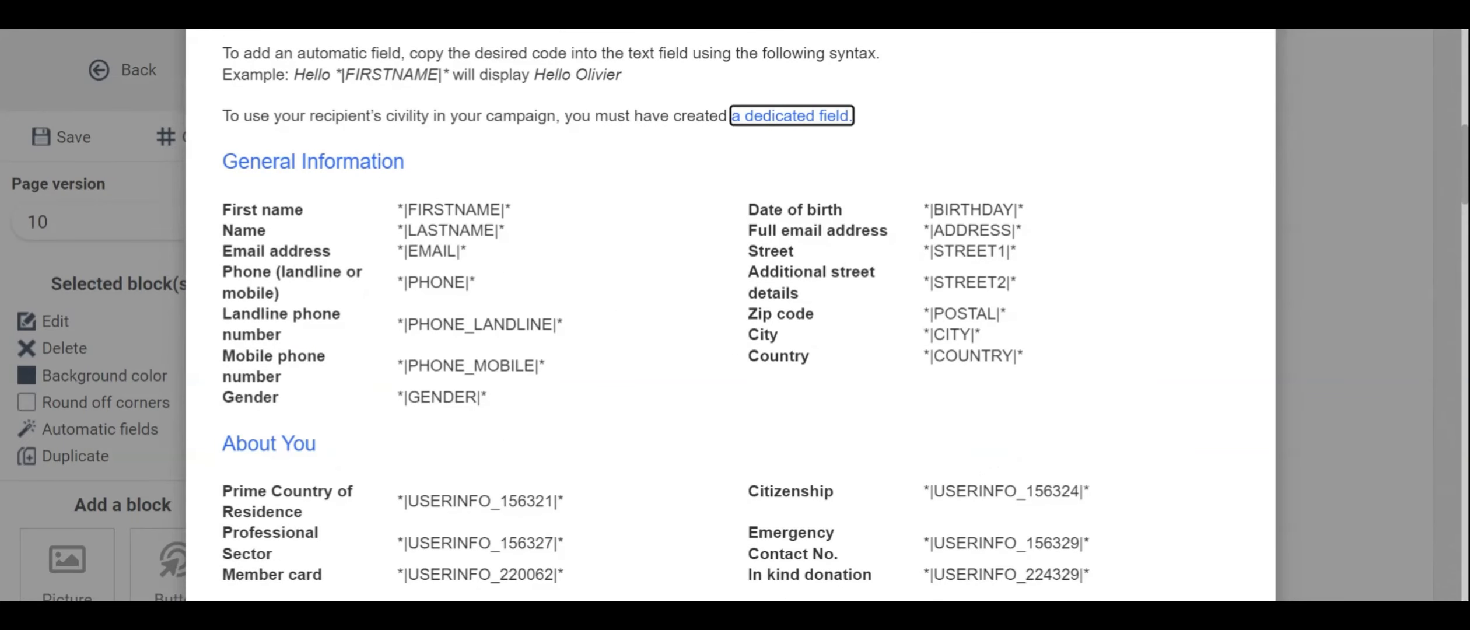
{"action": "left_click", "coordinate": [1068, 234]}
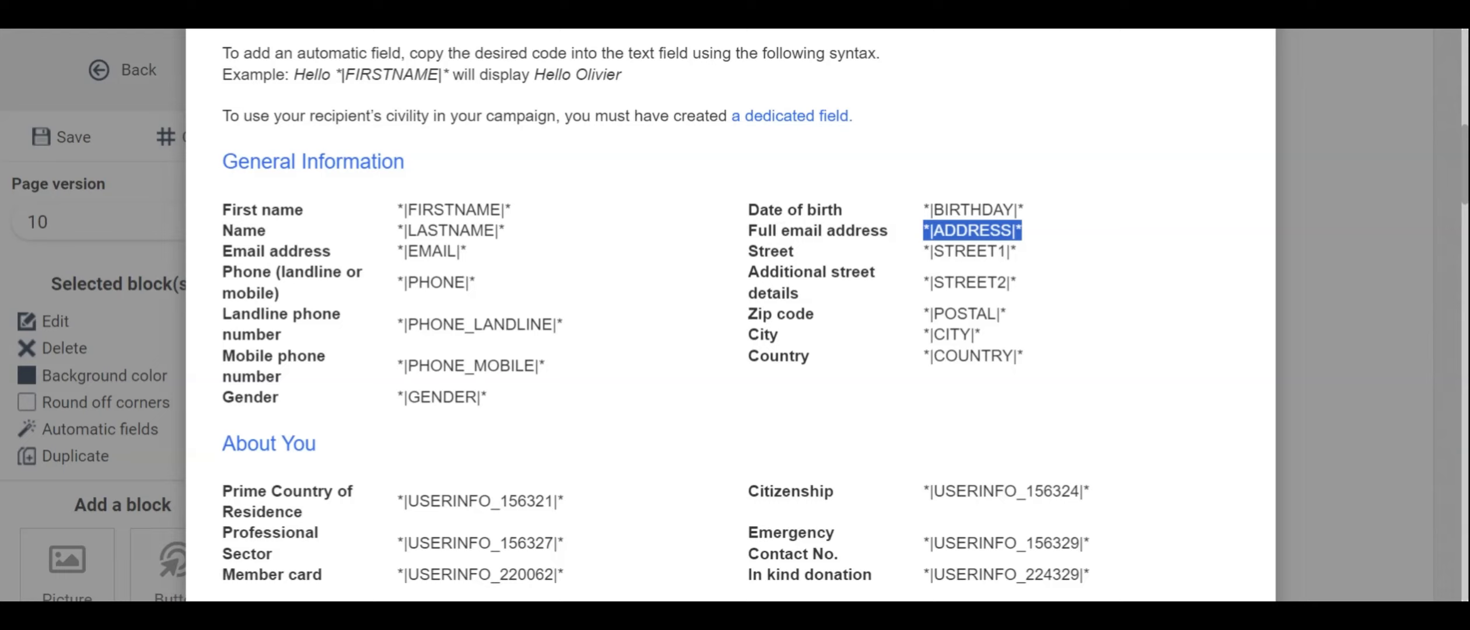
{"action": "left_click", "coordinate": [1278, 333]}
Look up the title's two codes, "Are you willing to take part to" and City, in the automatic fields reference, and check the template content
{"action": "scroll", "coordinate": [1278, 333], "scroll_direction": "down", "scroll_amount": 2}
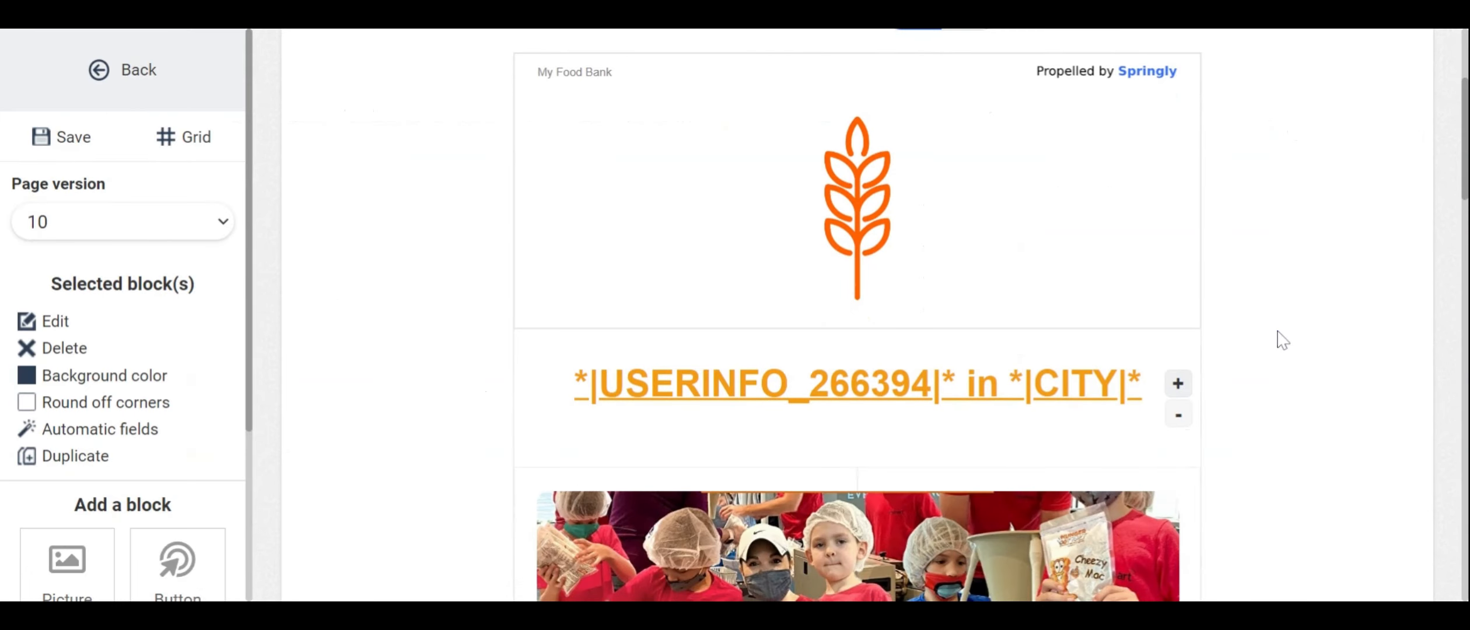
{"action": "scroll", "coordinate": [1109, 334], "scroll_direction": "down", "scroll_amount": 2}
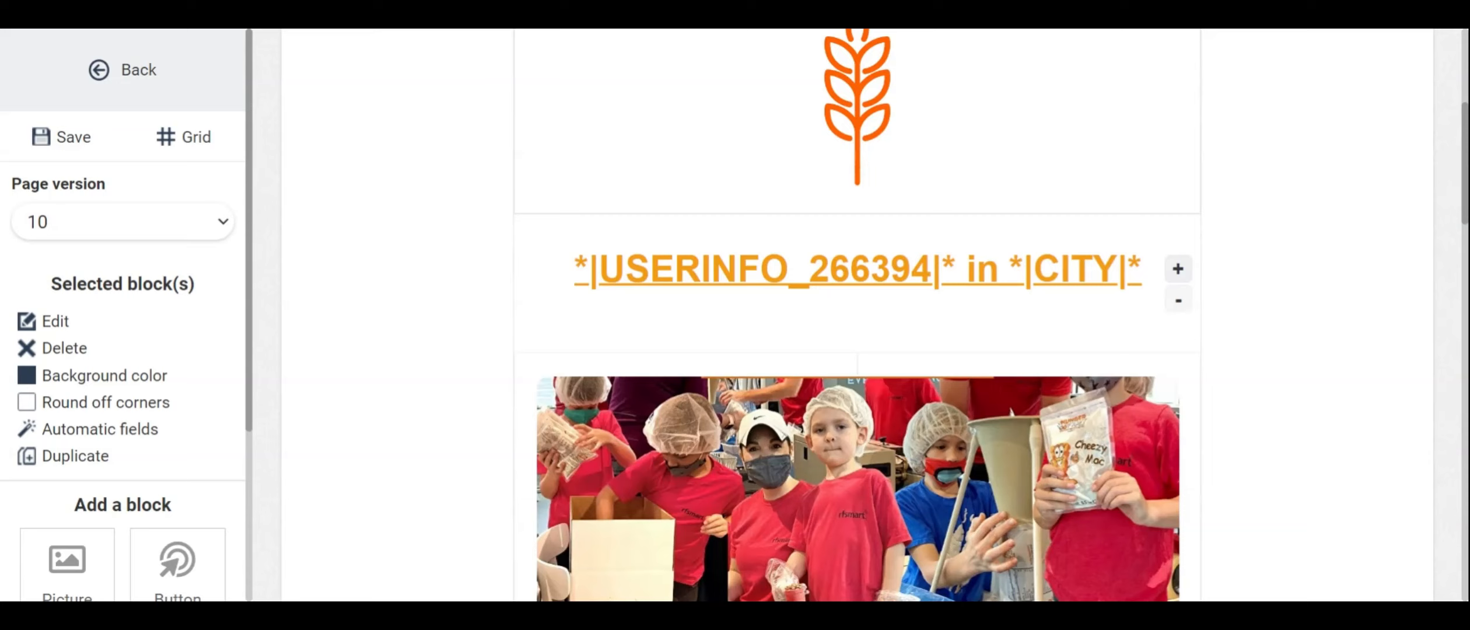
{"action": "left_click", "coordinate": [96, 433]}
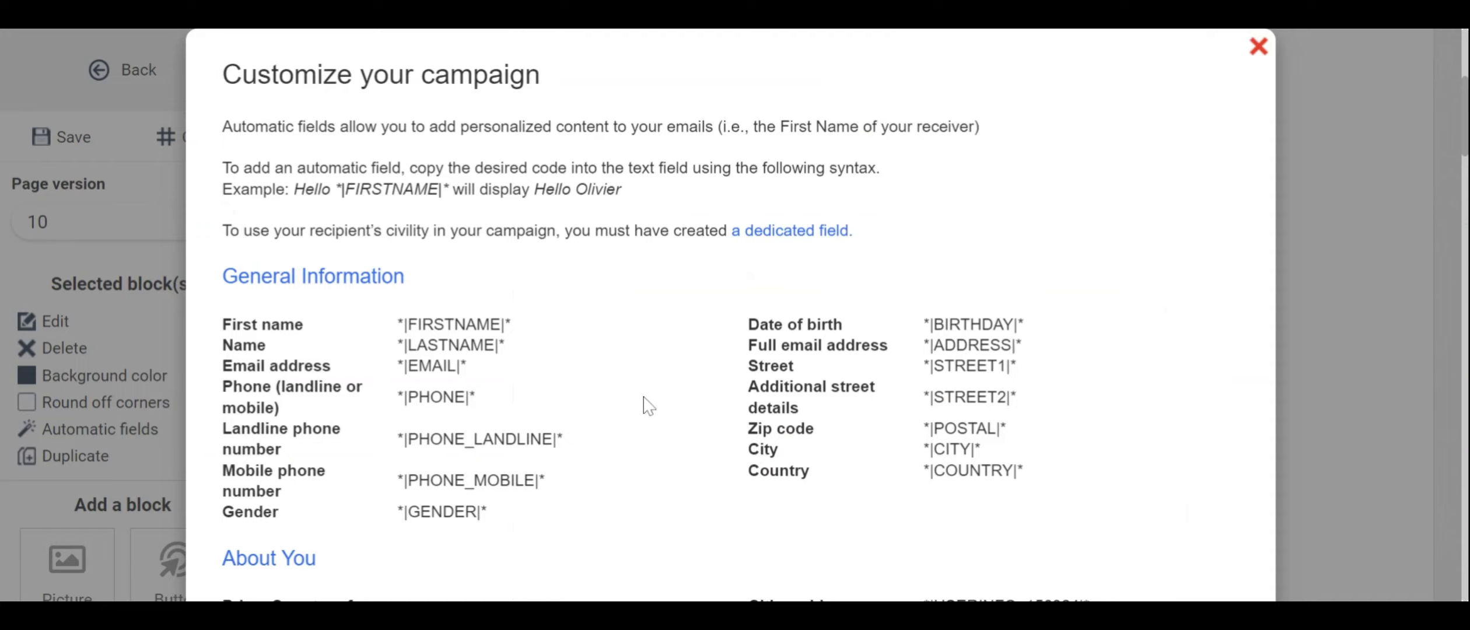
{"action": "scroll", "coordinate": [648, 406], "scroll_direction": "down", "scroll_amount": 10}
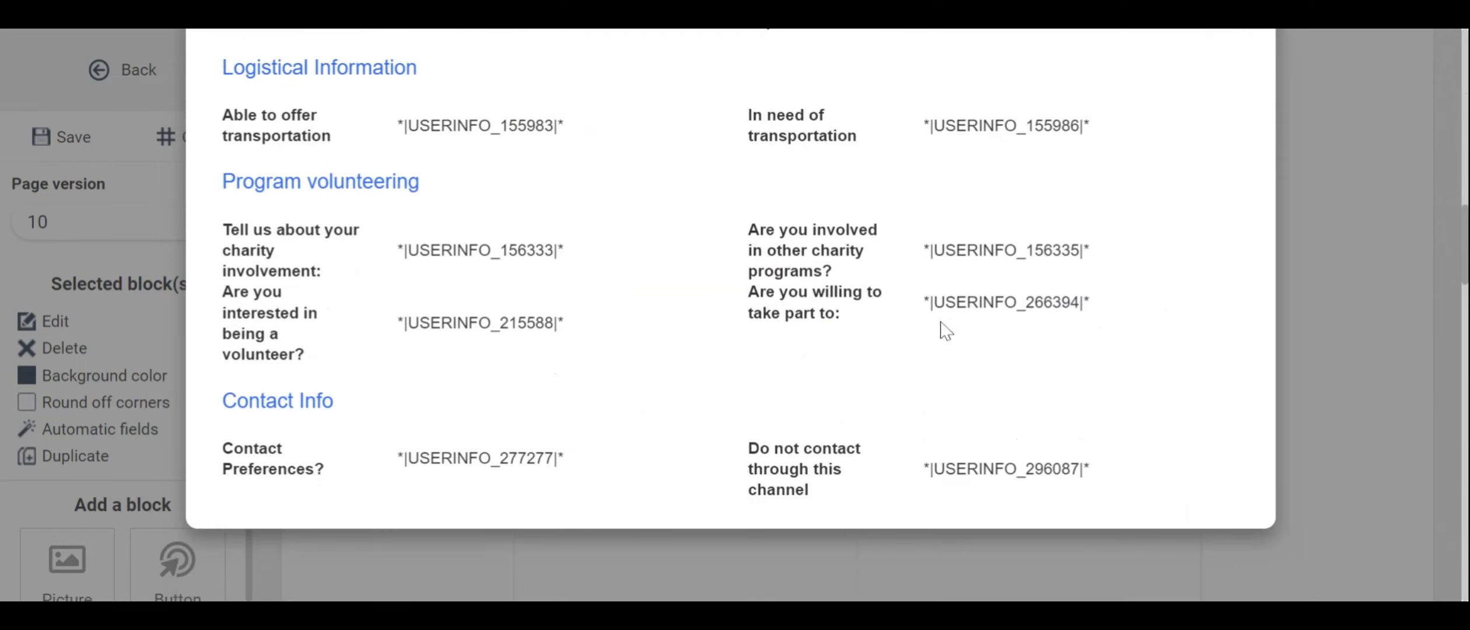
{"action": "left_click_drag", "start_coordinate": [940, 322], "coordinate": [923, 304]}
{"action": "left_click", "coordinate": [849, 313]}
{"action": "scroll", "coordinate": [1076, 300], "scroll_direction": "up", "scroll_amount": 8}
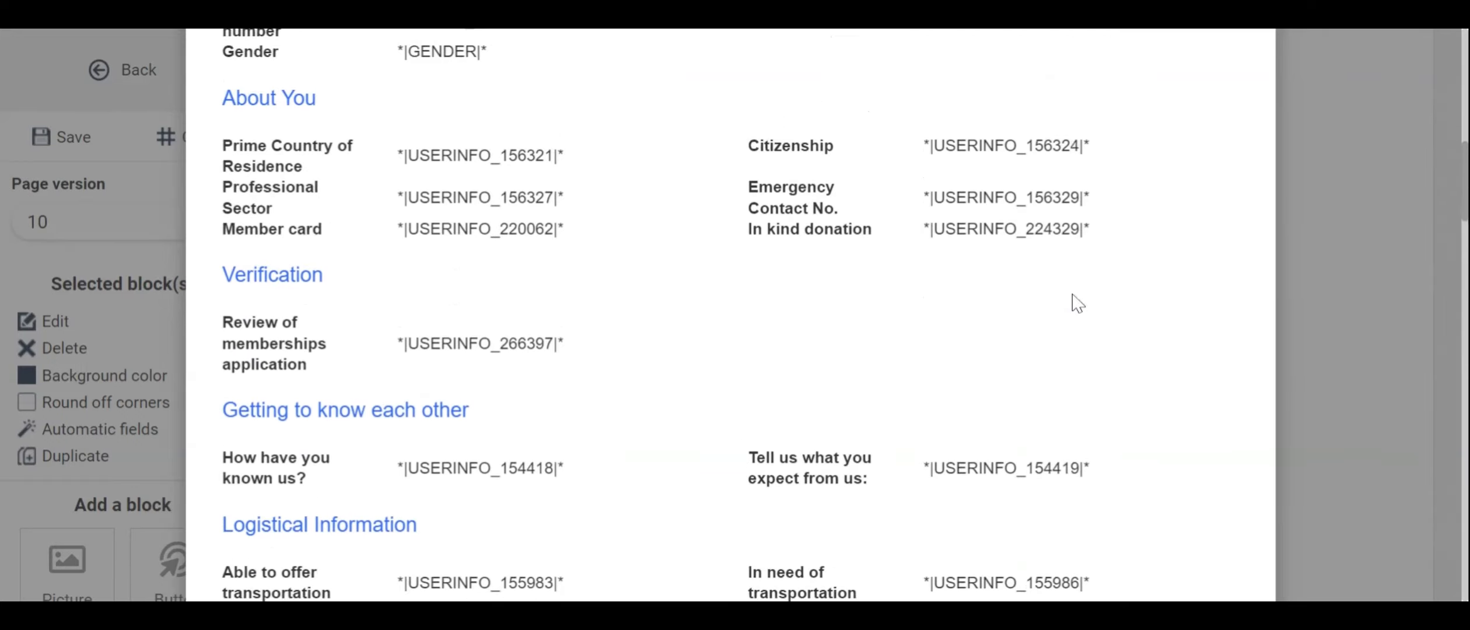
{"action": "scroll", "coordinate": [1096, 274], "scroll_direction": "up", "scroll_amount": 6}
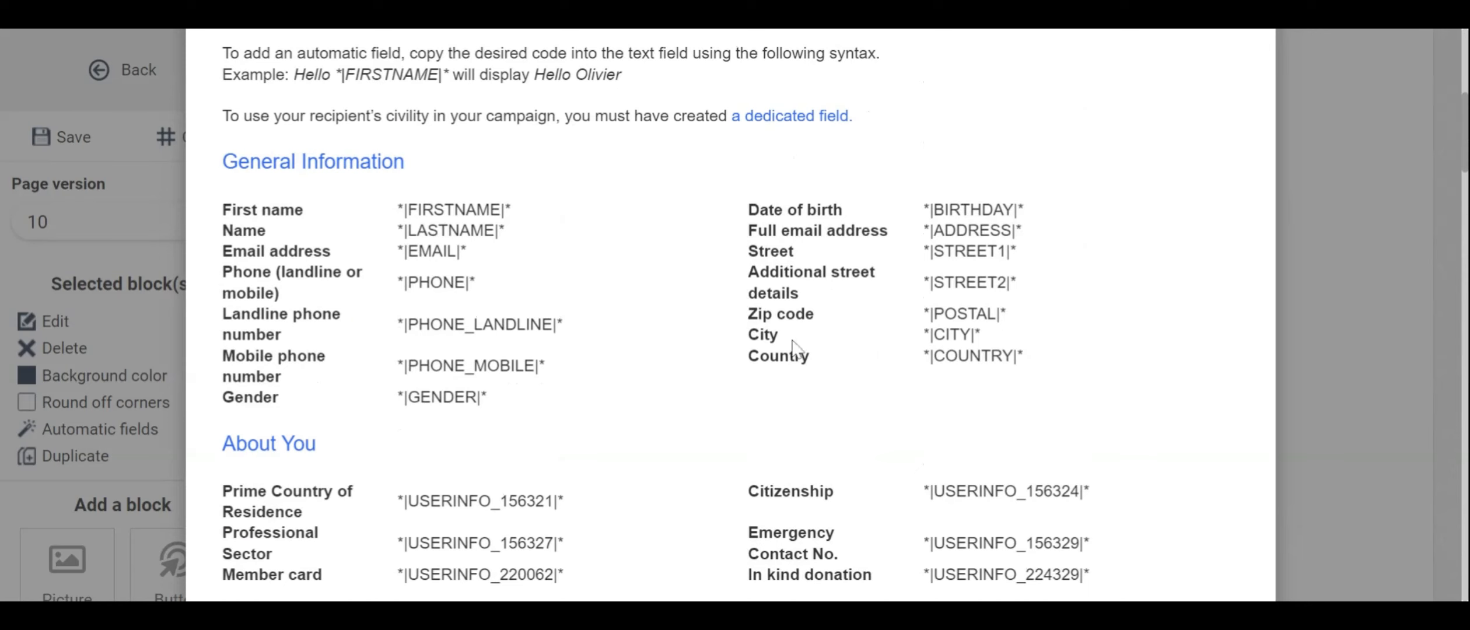
{"action": "scroll", "coordinate": [1201, 222], "scroll_direction": "up", "scroll_amount": 8}
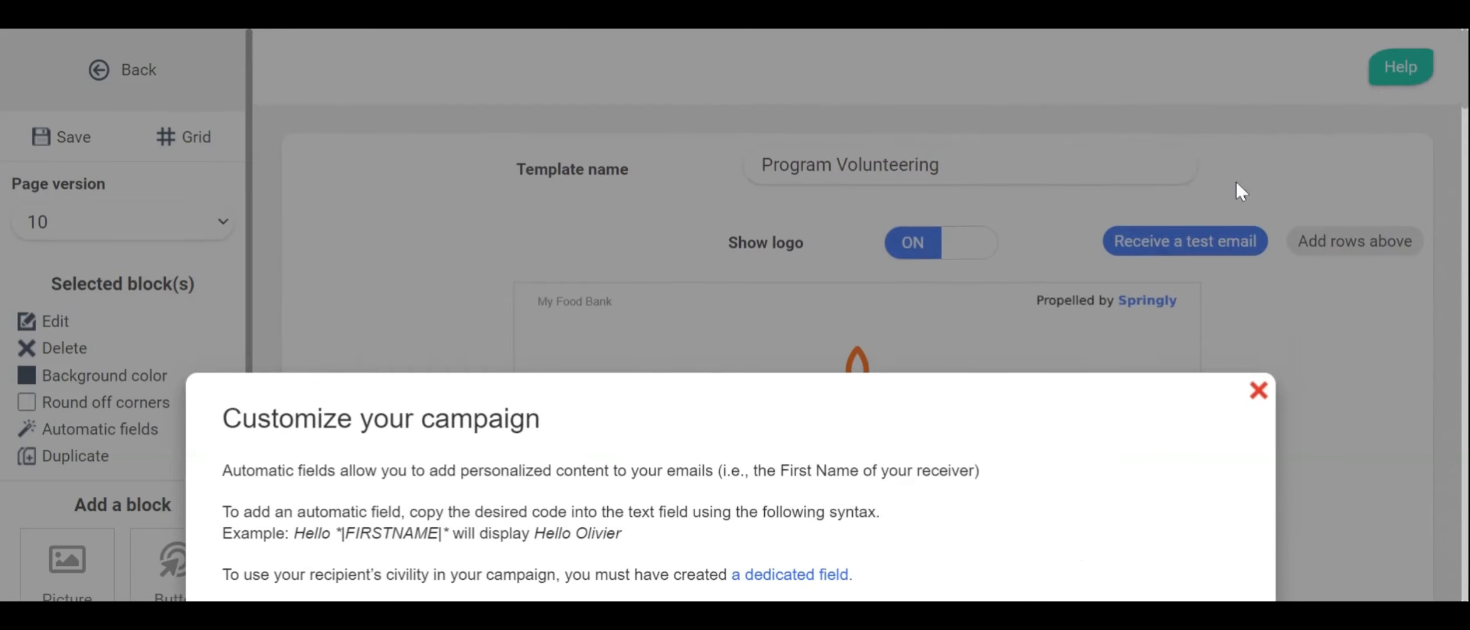
{"action": "left_click", "coordinate": [1258, 392]}
{"action": "scroll", "coordinate": [951, 450], "scroll_direction": "down", "scroll_amount": 5}
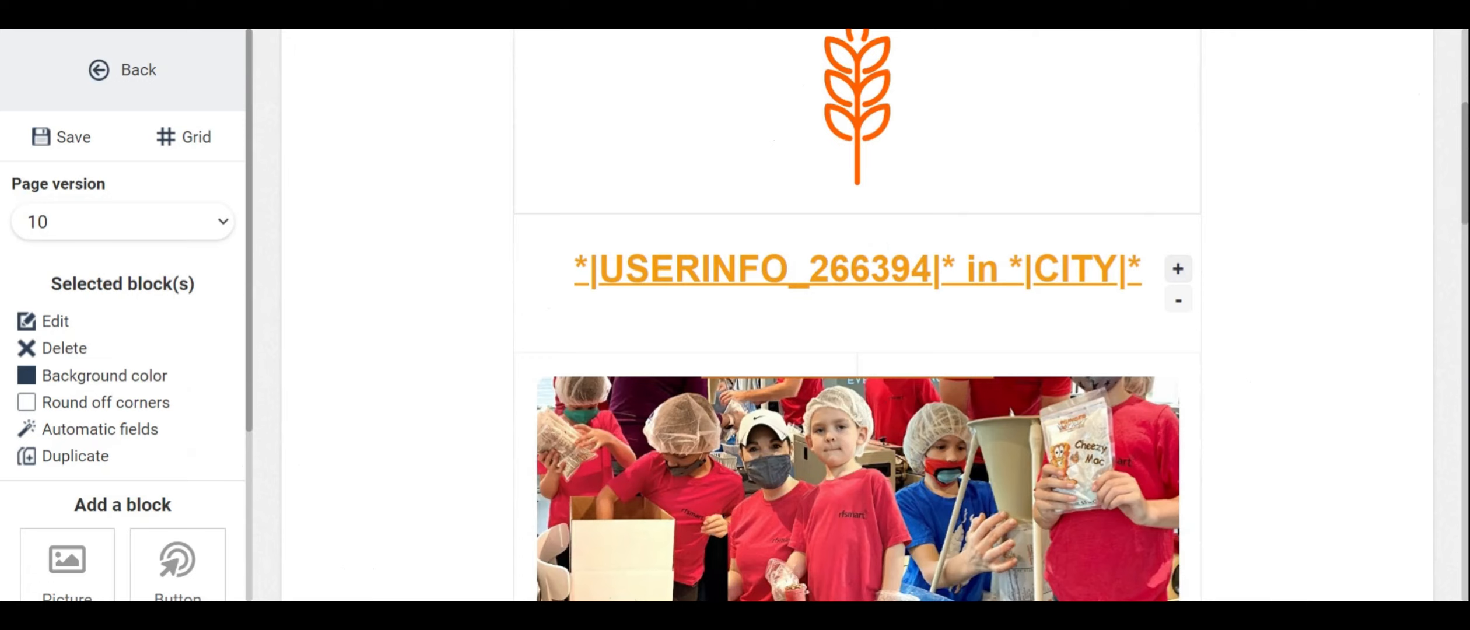
{"action": "scroll", "coordinate": [856, 315], "scroll_direction": "down", "scroll_amount": 4}
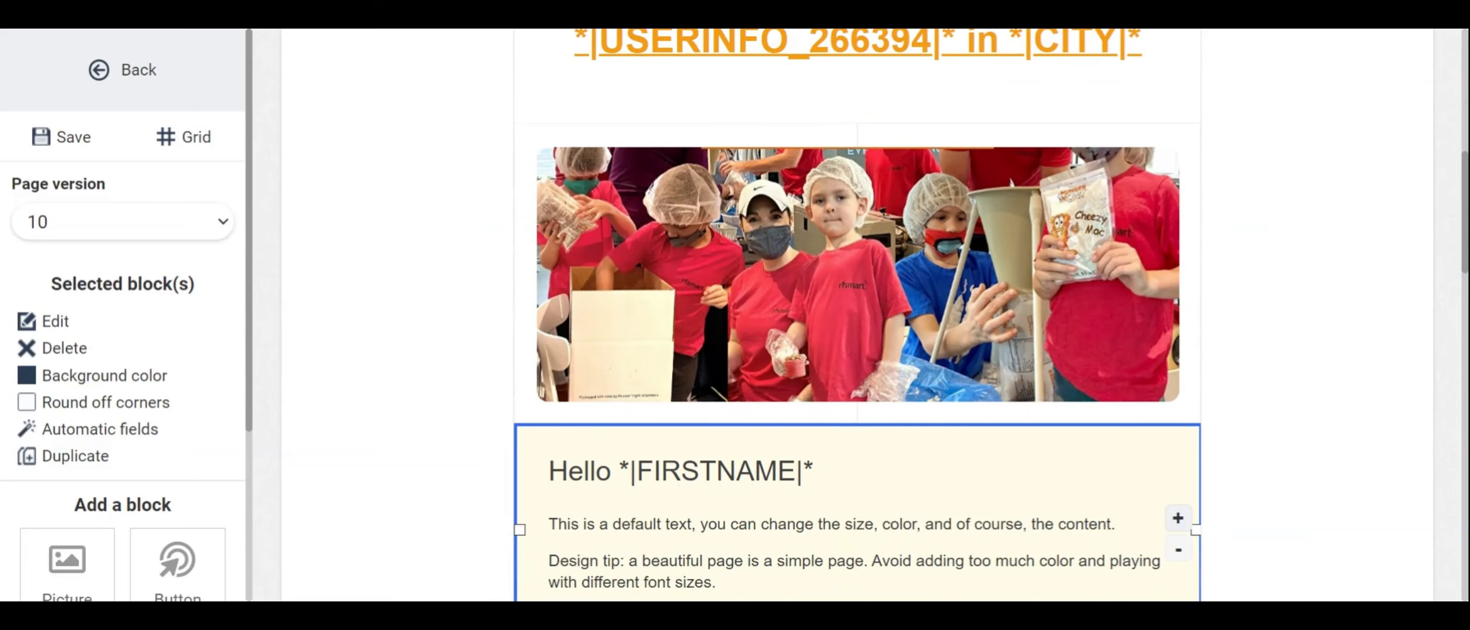
{"action": "scroll", "coordinate": [857, 315], "scroll_direction": "down", "scroll_amount": 2}
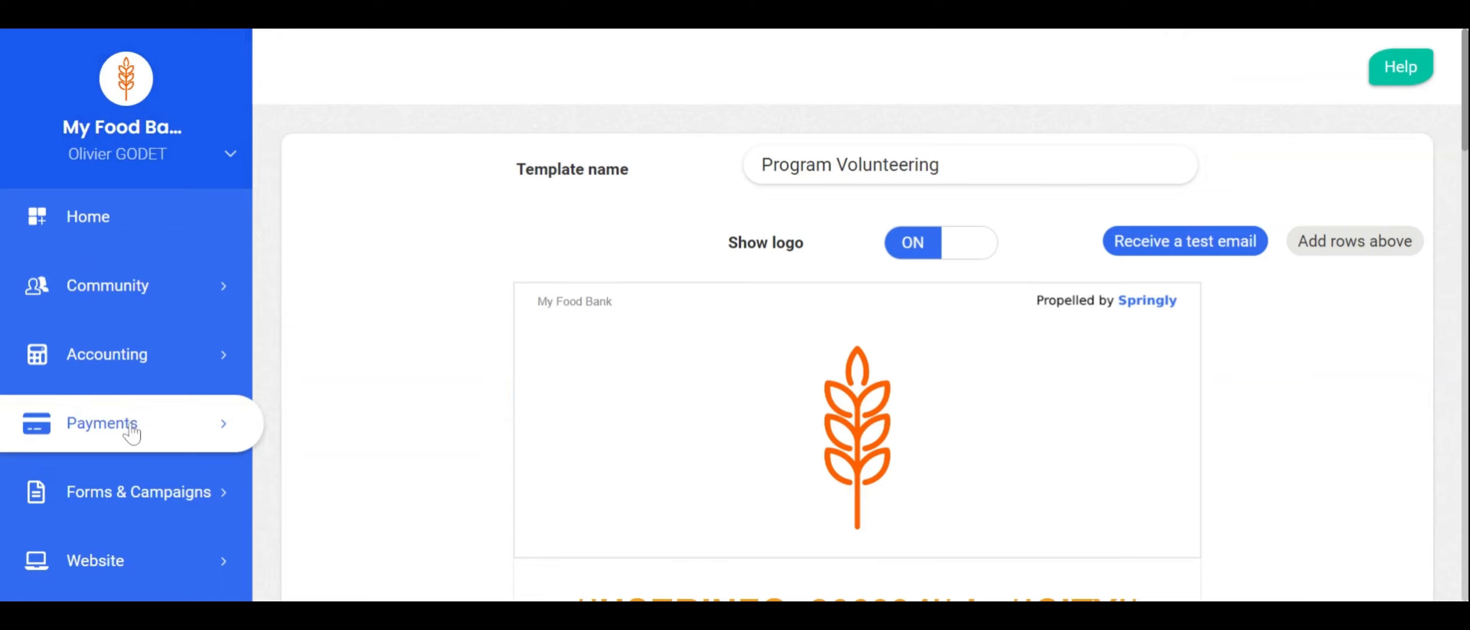
Leave the template editor for the Emailing module's email campaigns and start a new campaign
{"action": "scroll", "coordinate": [125, 436], "scroll_direction": "down", "scroll_amount": 2}
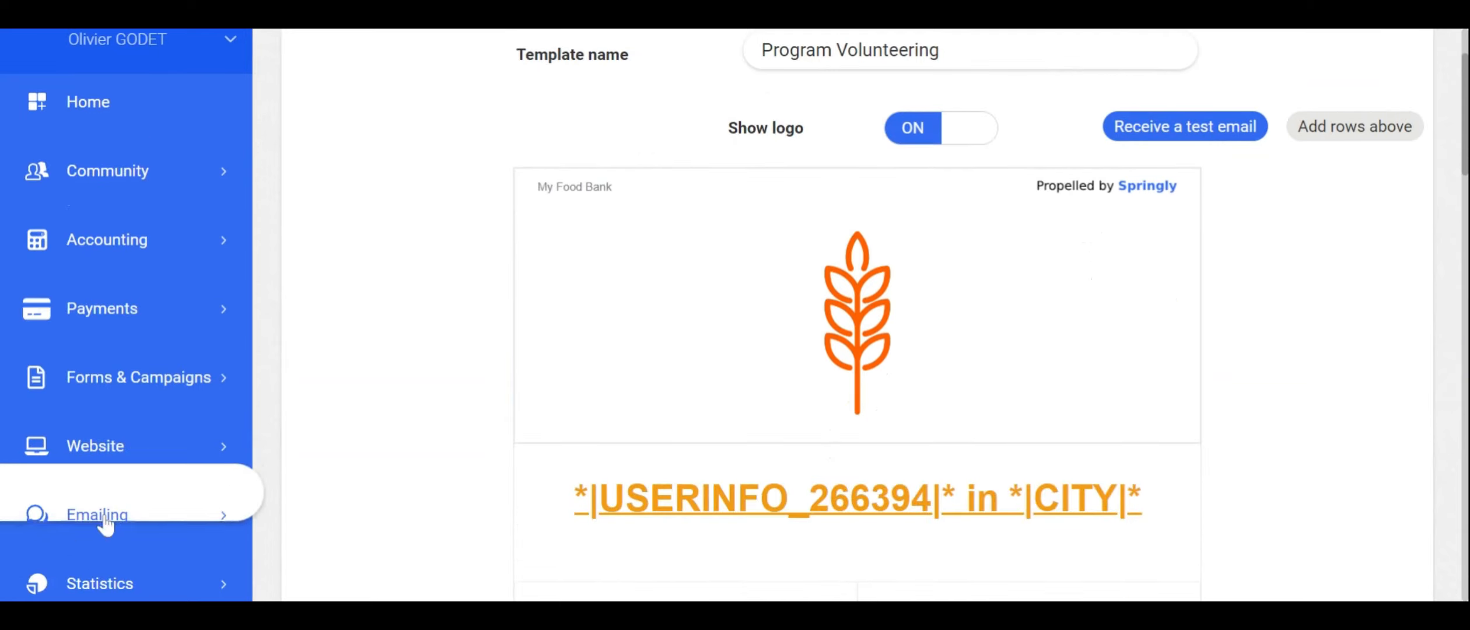
{"action": "left_click", "coordinate": [105, 524]}
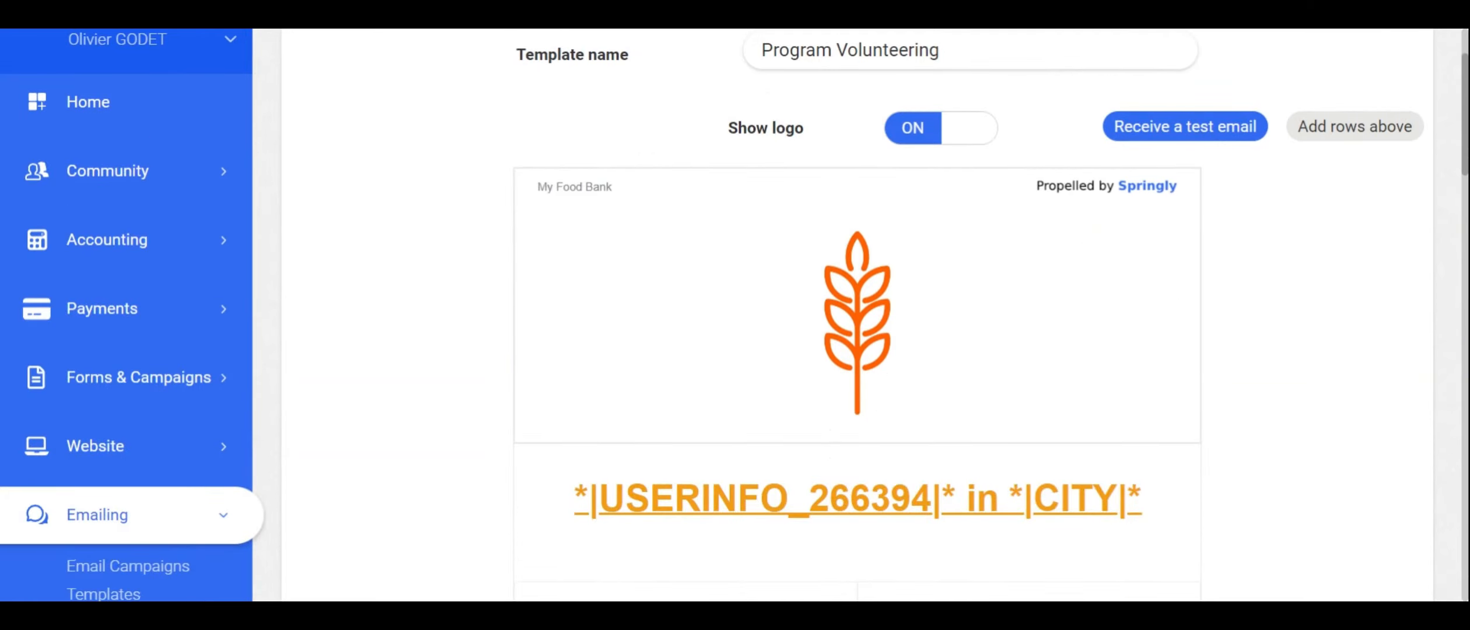
{"action": "left_click", "coordinate": [102, 574]}
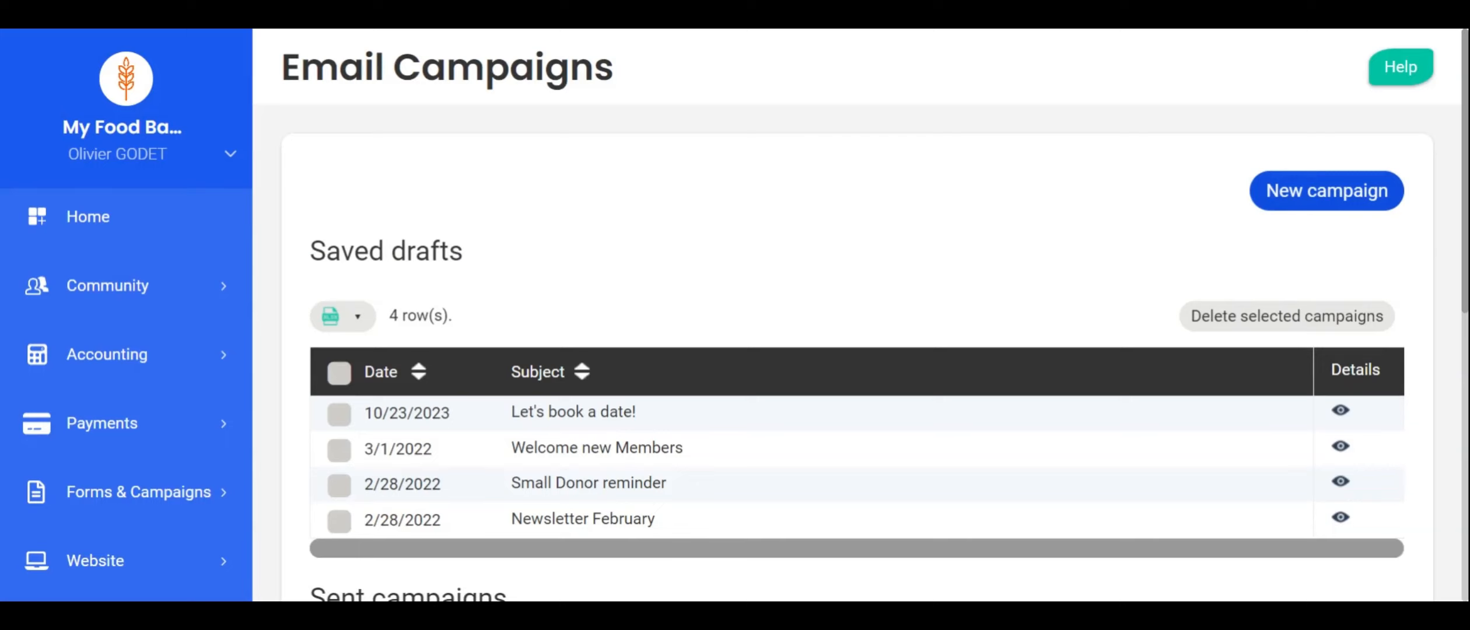
{"action": "left_click", "coordinate": [1333, 201]}
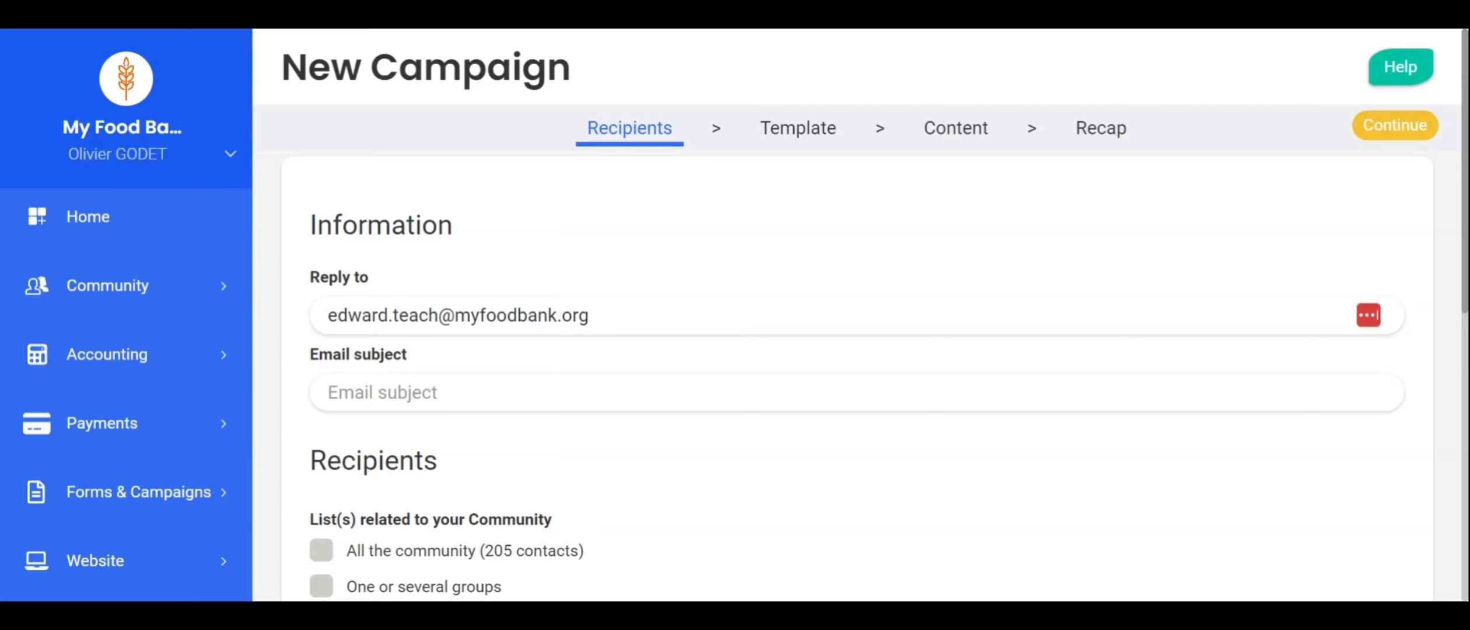
Enter "Test Newsletter Program" as the campaign's email subject
{"action": "left_click", "coordinate": [383, 392]}
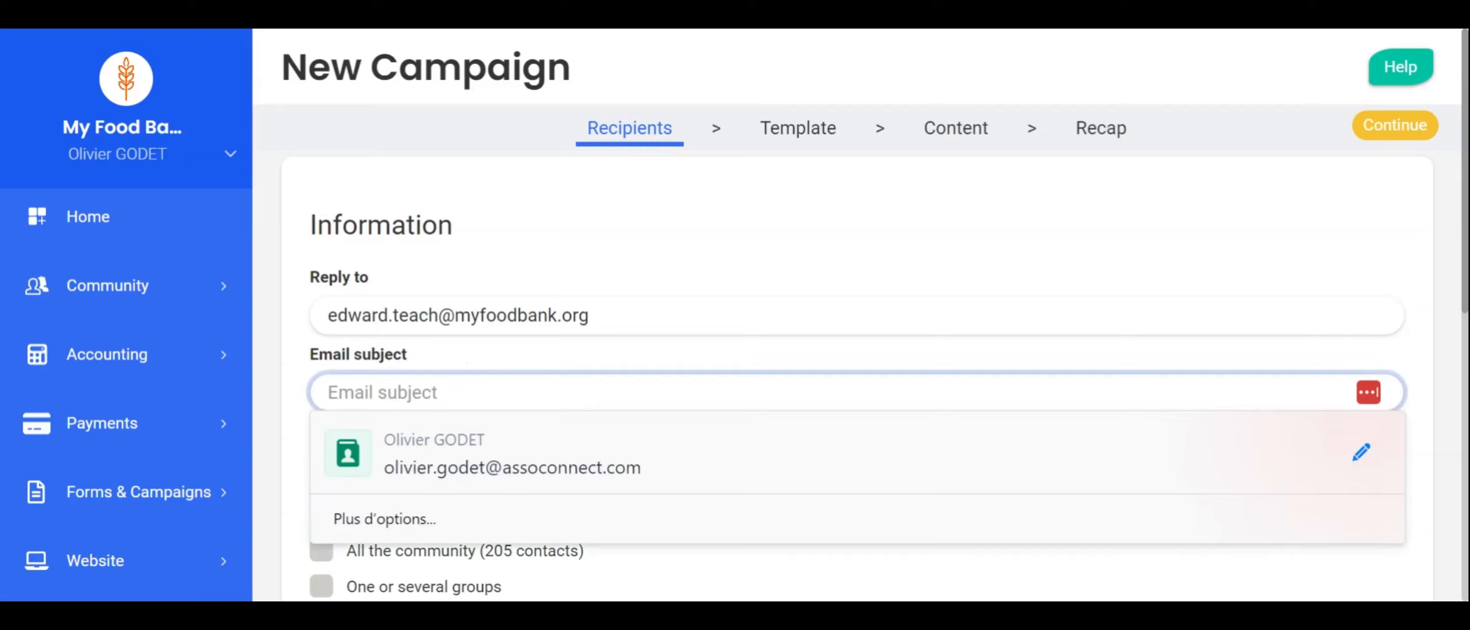
{"action": "type", "text": "Test New"}
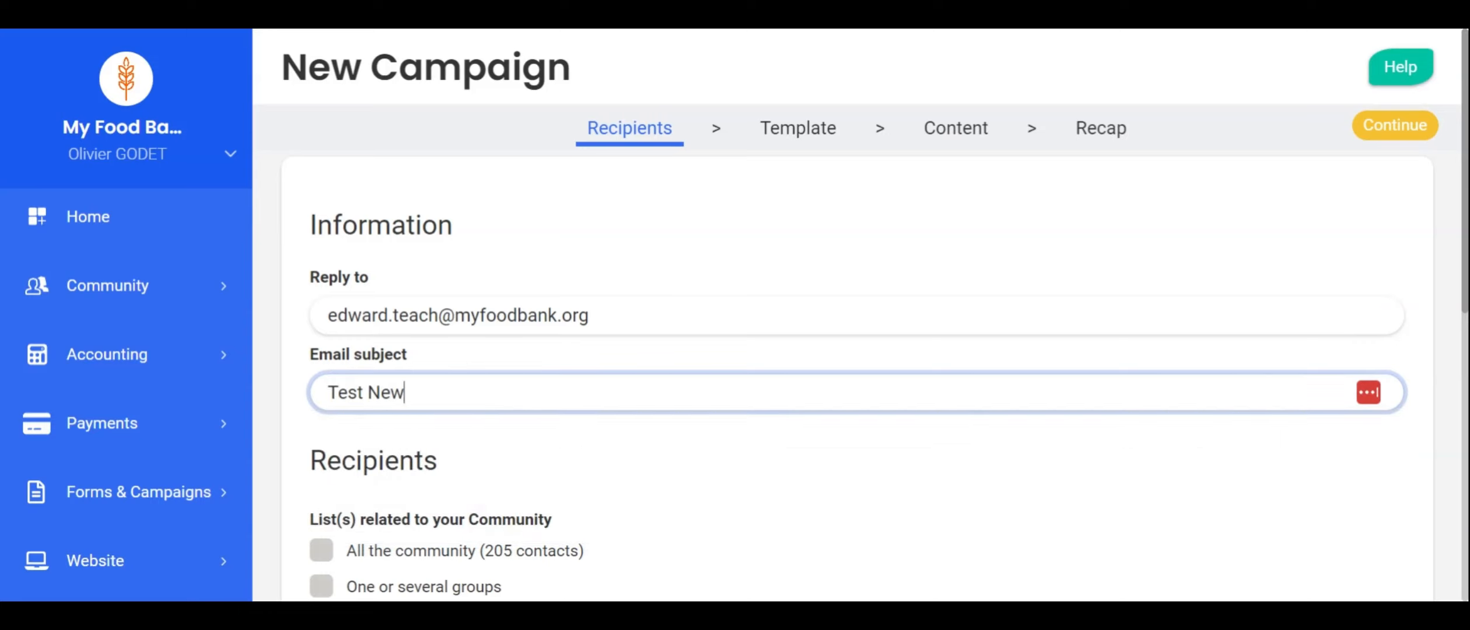
{"action": "type", "text": "sletter Program"}
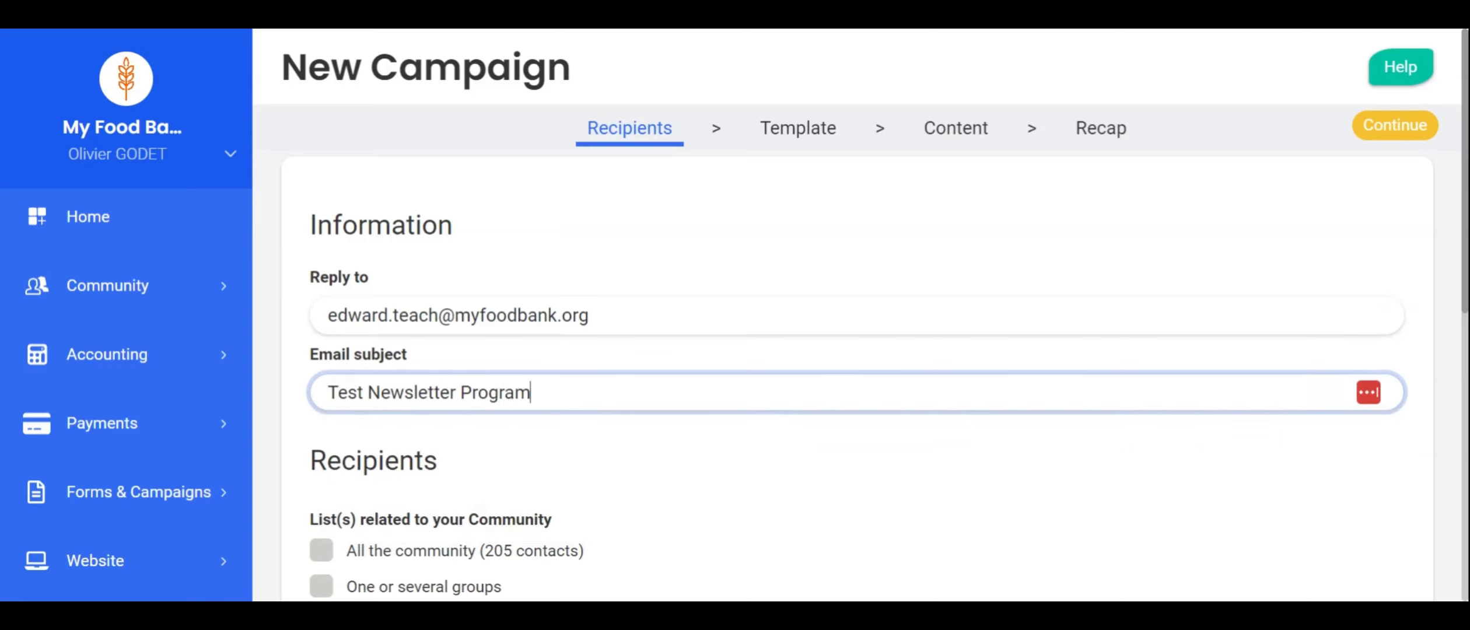
Address the campaign to one or several groups, choose the California group as recipient, and continue to the template choice
{"action": "scroll", "coordinate": [479, 429], "scroll_direction": "down", "scroll_amount": 1}
{"action": "scroll", "coordinate": [480, 428], "scroll_direction": "down", "scroll_amount": 2}
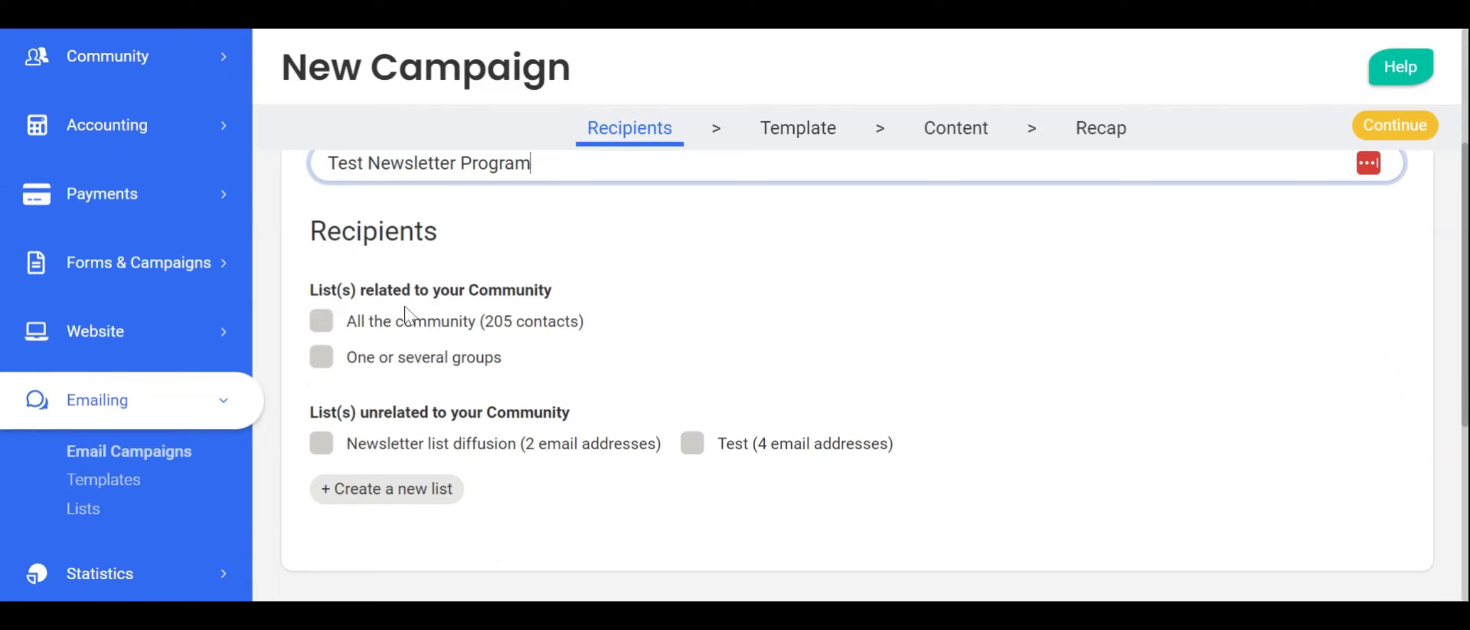
{"action": "left_click", "coordinate": [357, 321]}
{"action": "left_click", "coordinate": [366, 358]}
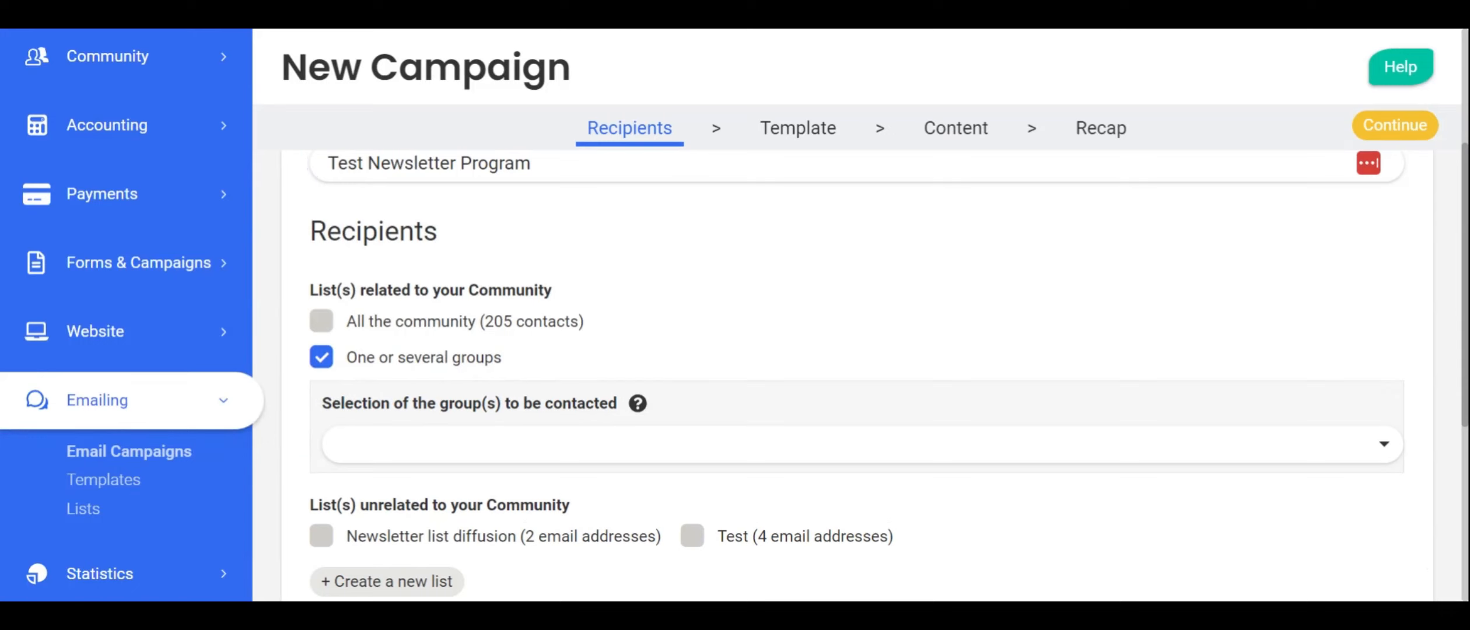
{"action": "left_click", "coordinate": [642, 444]}
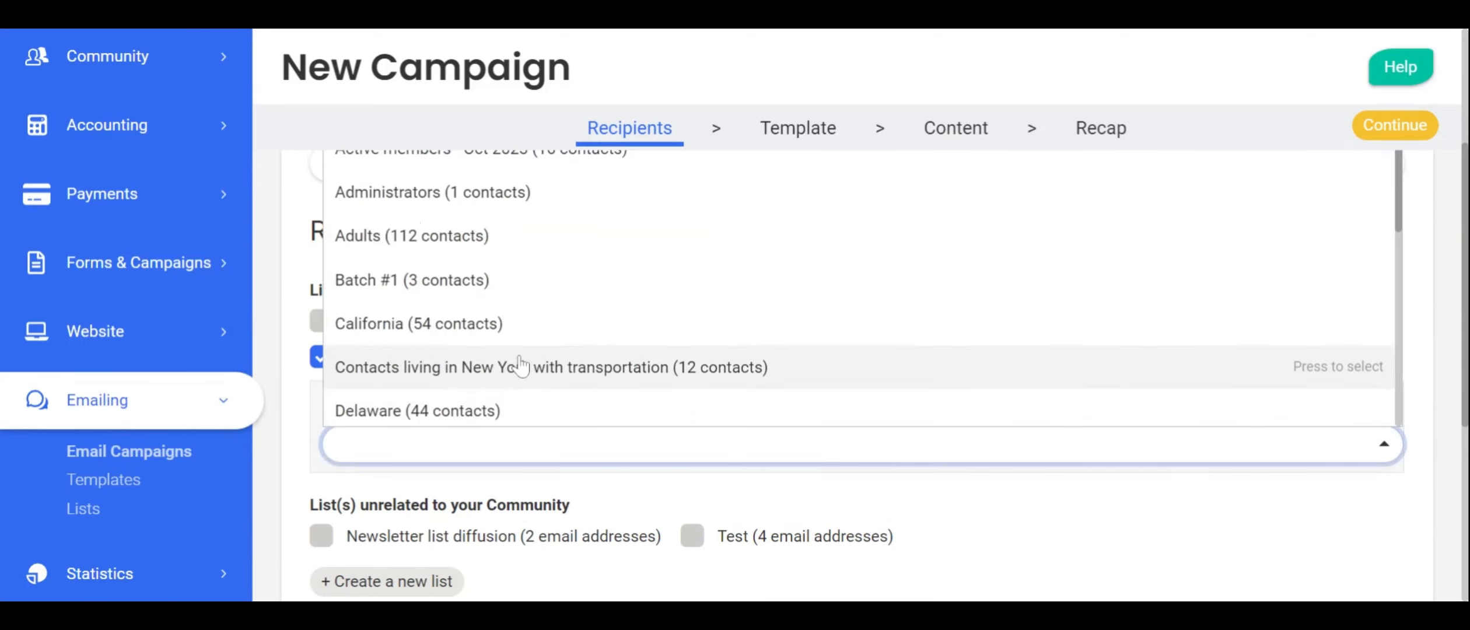
{"action": "left_click", "coordinate": [426, 338]}
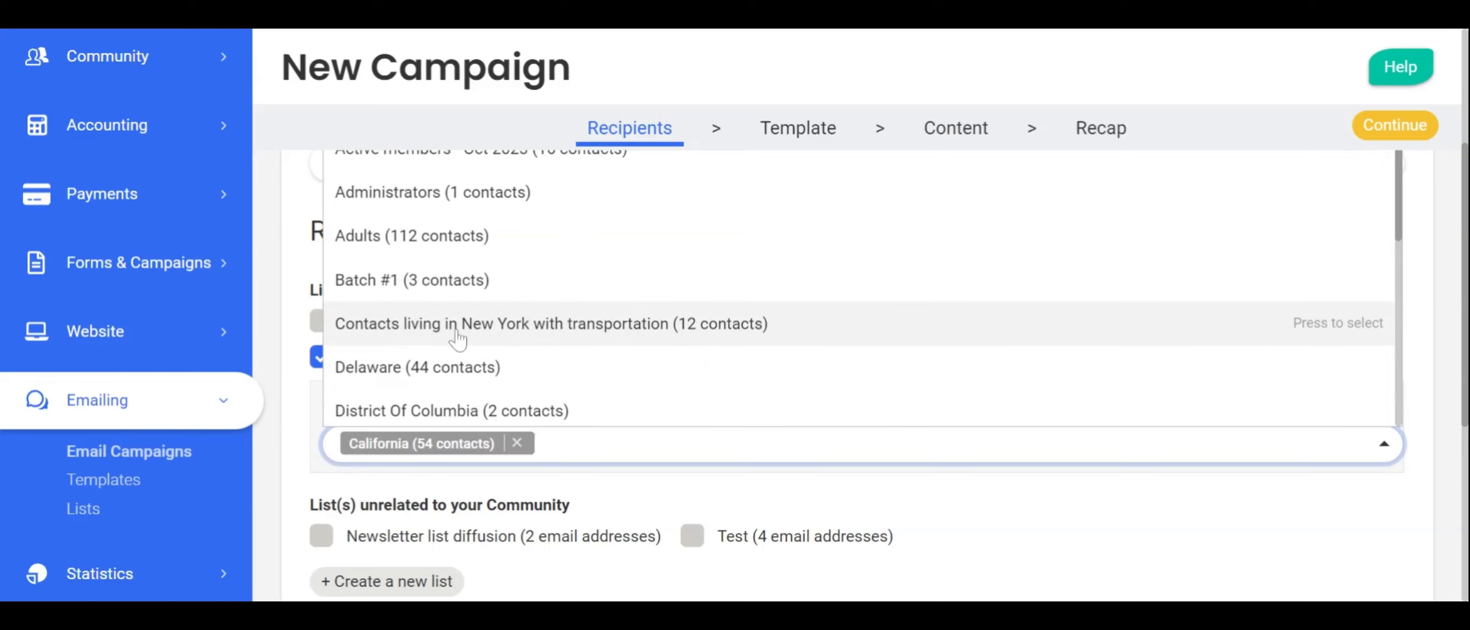
{"action": "left_click", "coordinate": [294, 450]}
{"action": "scroll", "coordinate": [294, 450], "scroll_direction": "up", "scroll_amount": 2}
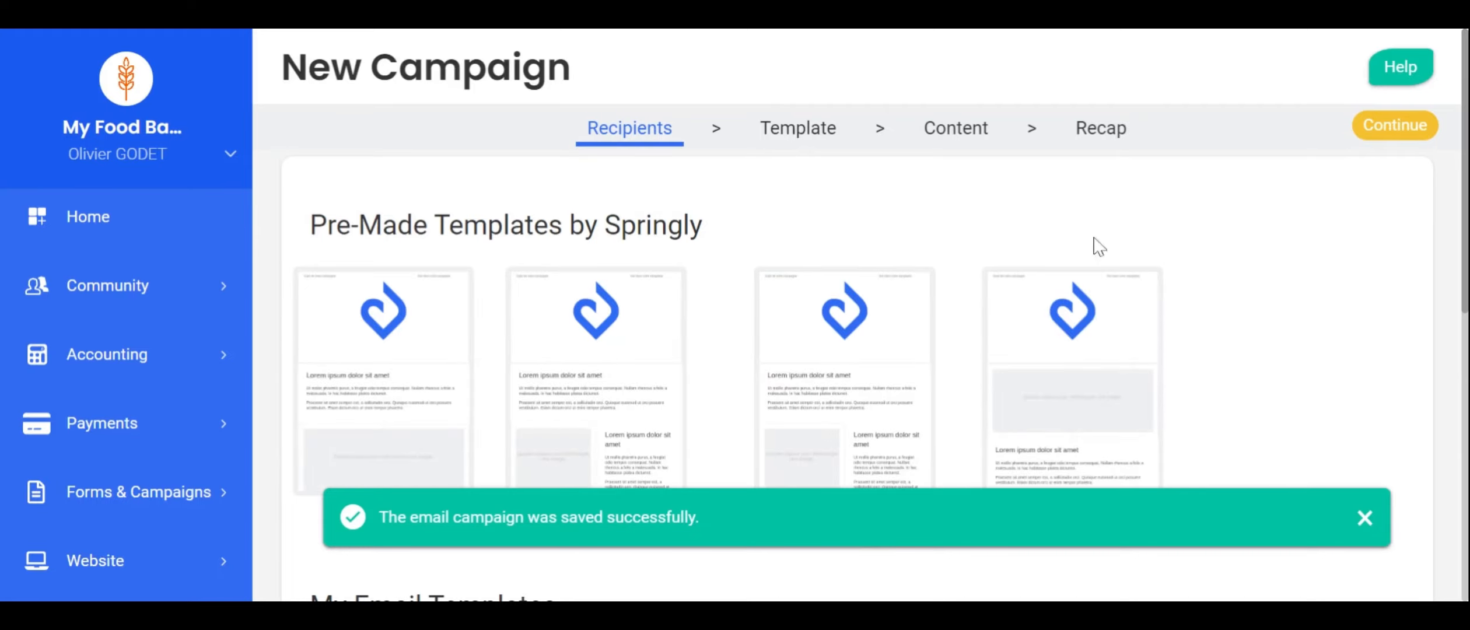
Look over the pre-made and own templates, choose "Program Volunteering" for the campaign, and continue to its content
{"action": "scroll", "coordinate": [1175, 243], "scroll_direction": "down", "scroll_amount": 5}
{"action": "scroll", "coordinate": [535, 283], "scroll_direction": "down", "scroll_amount": 2}
{"action": "scroll", "coordinate": [640, 342], "scroll_direction": "up", "scroll_amount": 2}
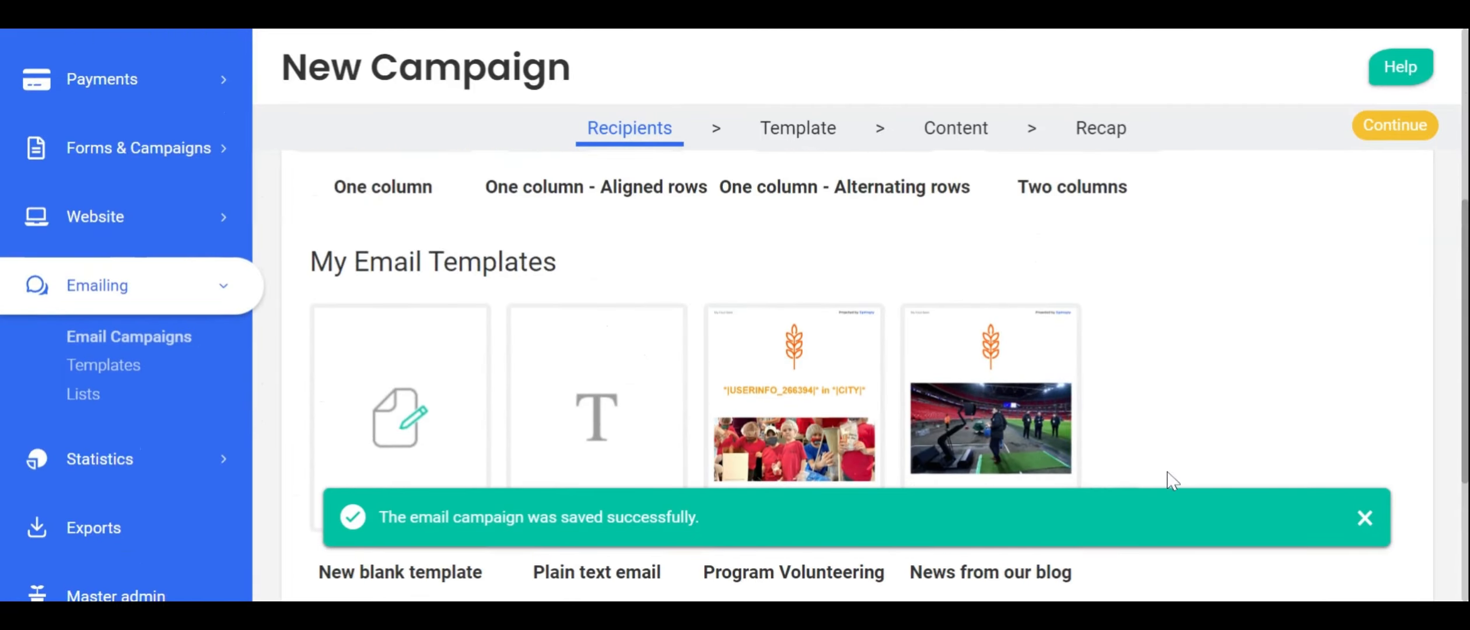
{"action": "scroll", "coordinate": [1172, 478], "scroll_direction": "up", "scroll_amount": 4}
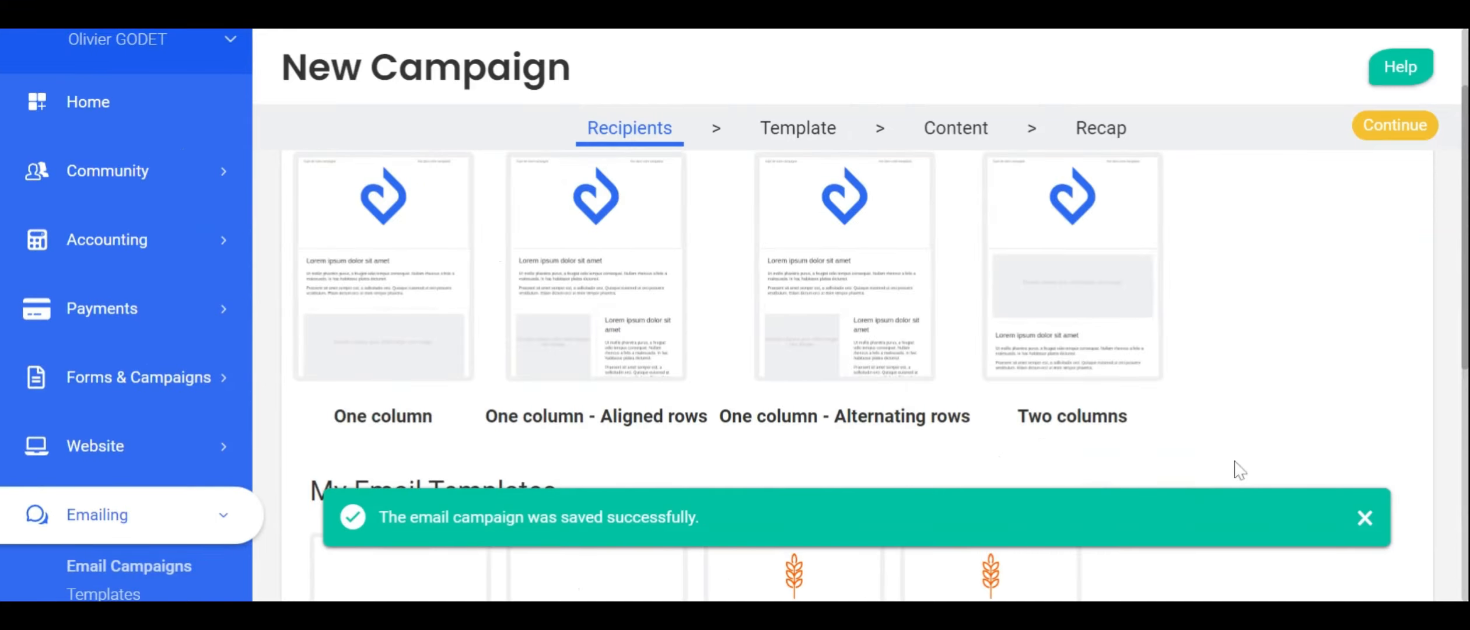
{"action": "scroll", "coordinate": [1266, 220], "scroll_direction": "up", "scroll_amount": 2}
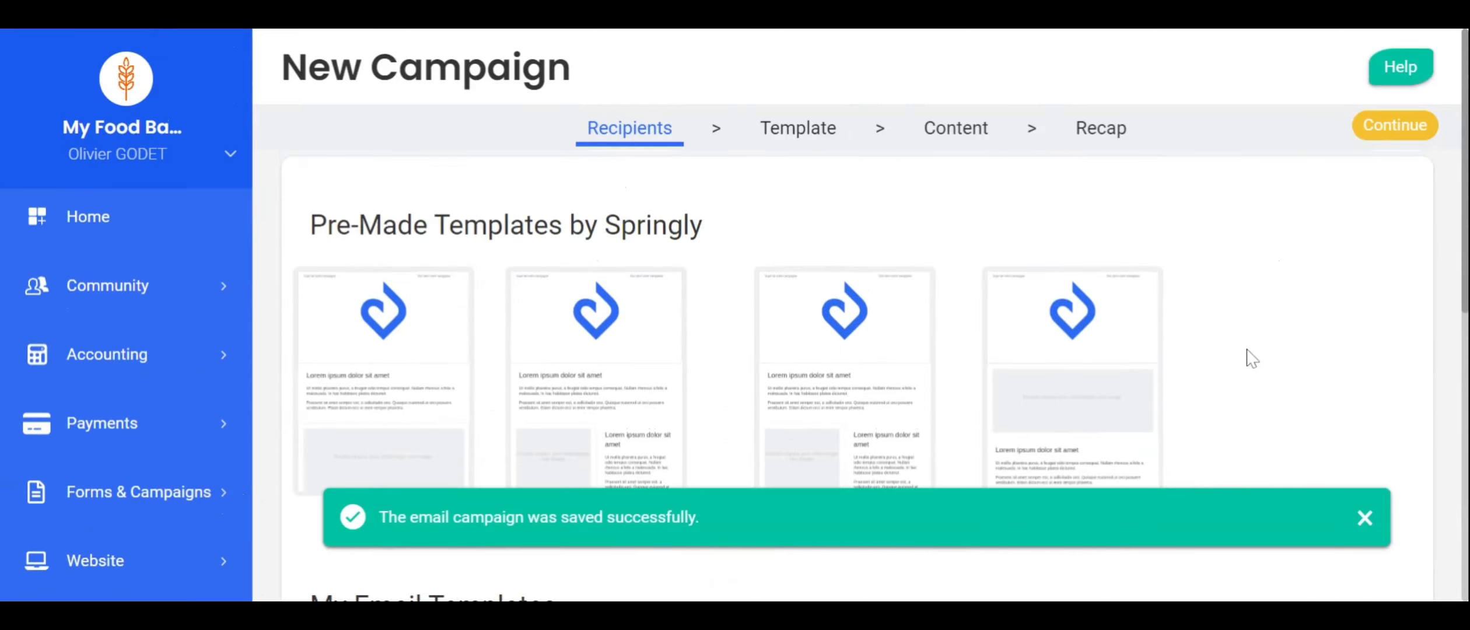
{"action": "left_click", "coordinate": [1365, 517]}
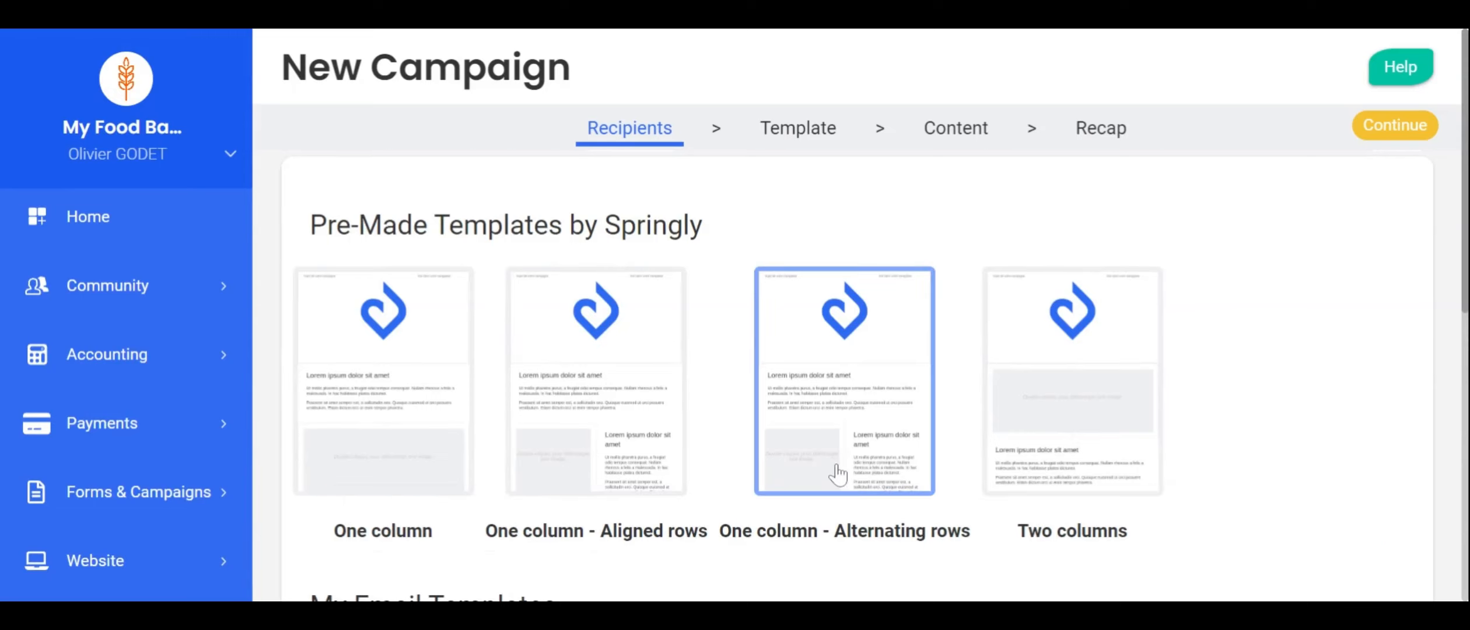
{"action": "scroll", "coordinate": [838, 473], "scroll_direction": "down", "scroll_amount": 4}
{"action": "scroll", "coordinate": [841, 474], "scroll_direction": "down", "scroll_amount": 4}
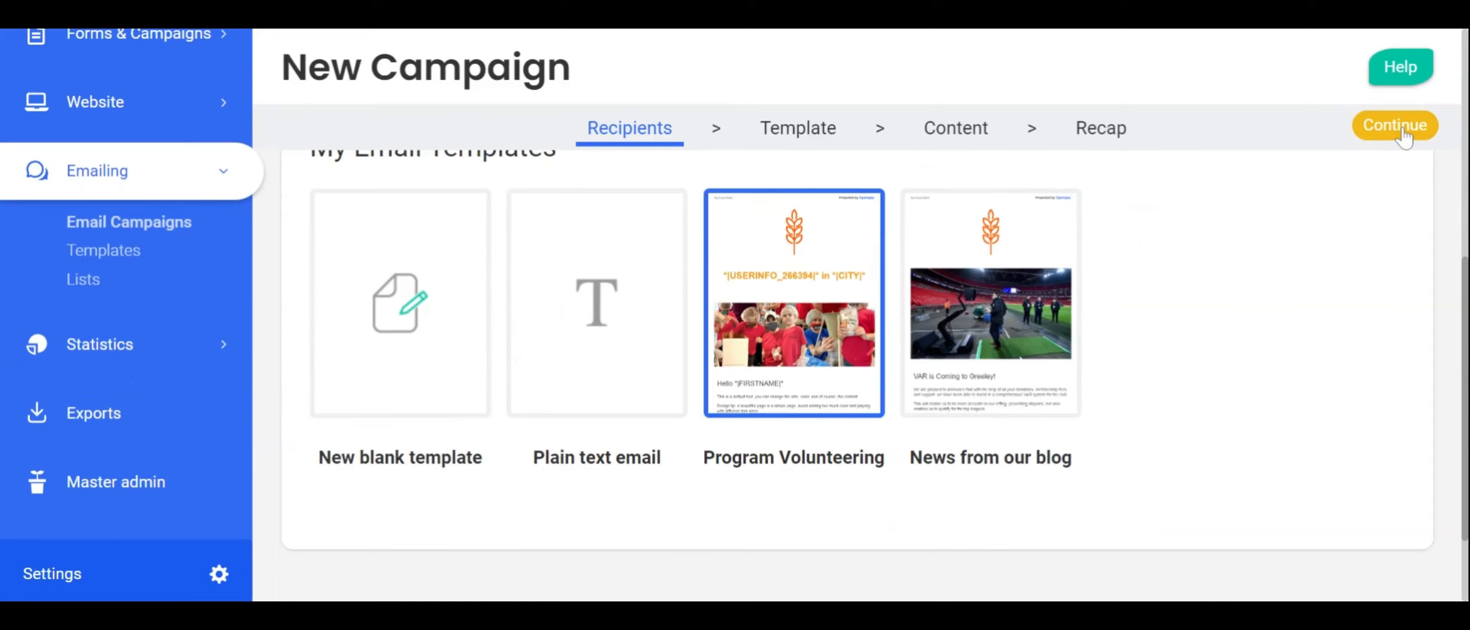
{"action": "left_click", "coordinate": [1429, 132]}
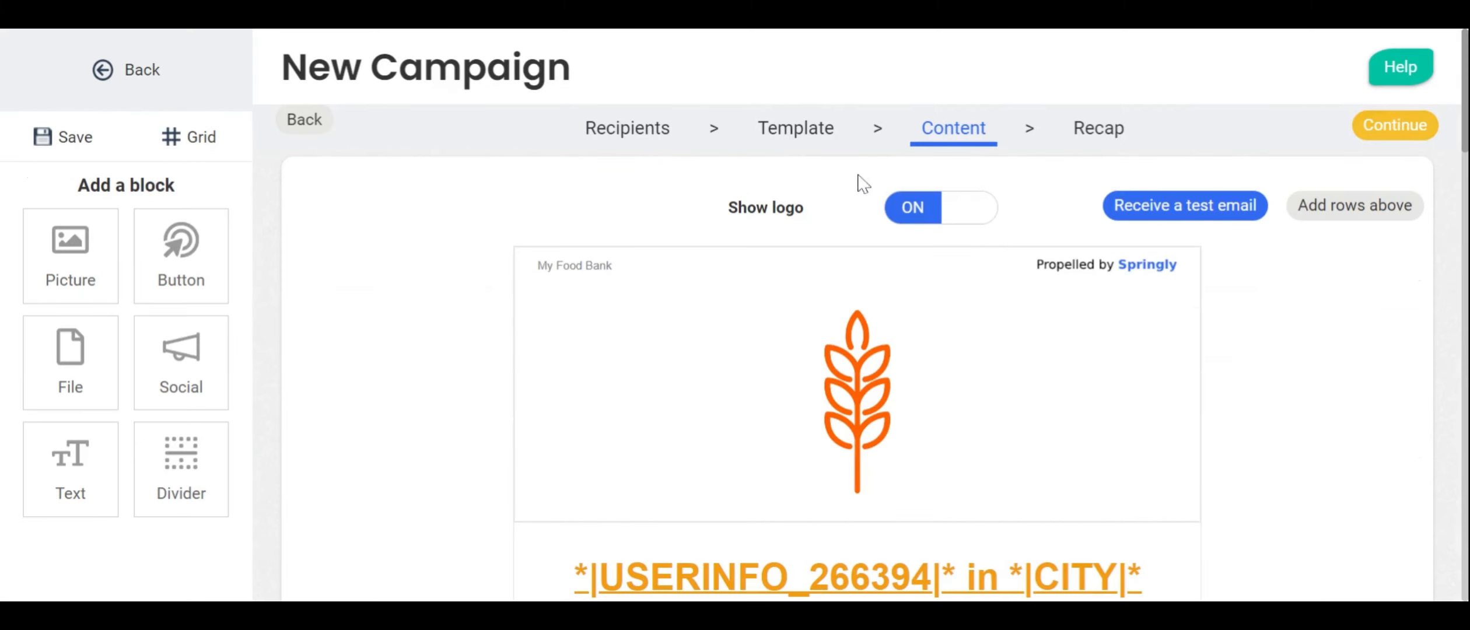
{"action": "scroll", "coordinate": [747, 406], "scroll_direction": "down", "scroll_amount": 5}
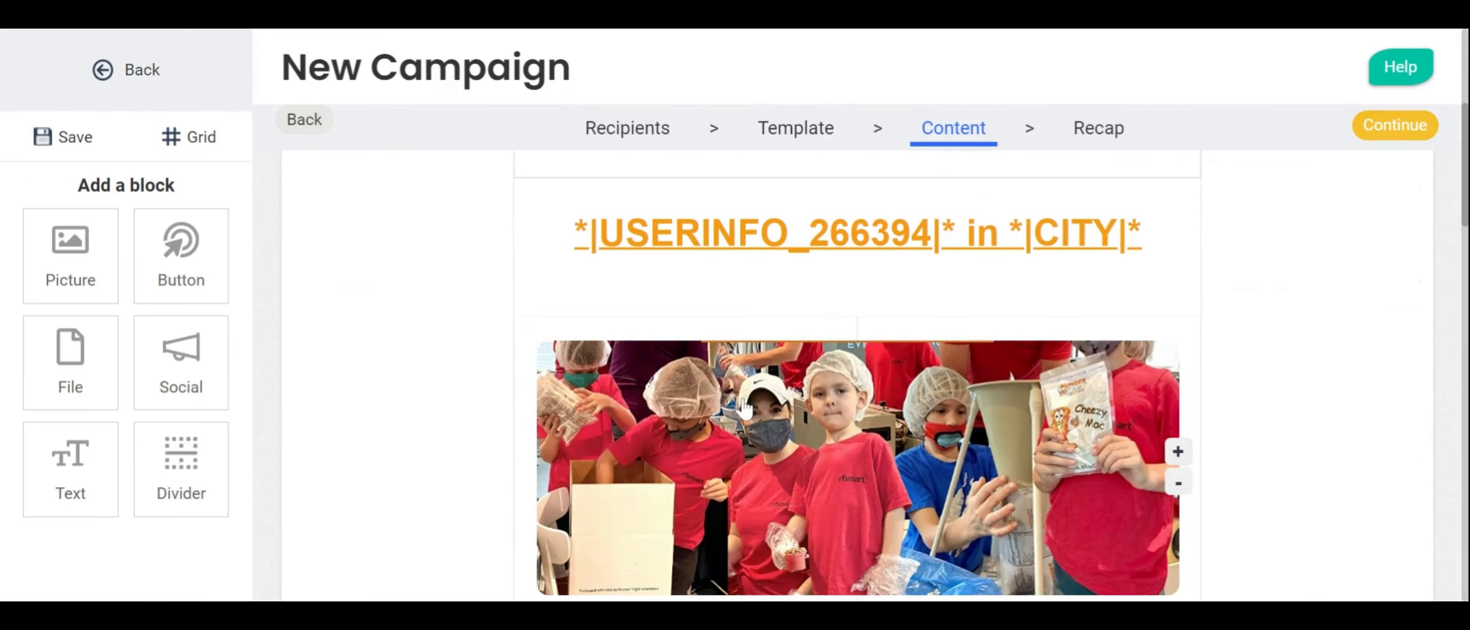
Review the campaign's content from the header image to the date-finding button, and continue to the recap
{"action": "scroll", "coordinate": [745, 409], "scroll_direction": "down", "scroll_amount": 2}
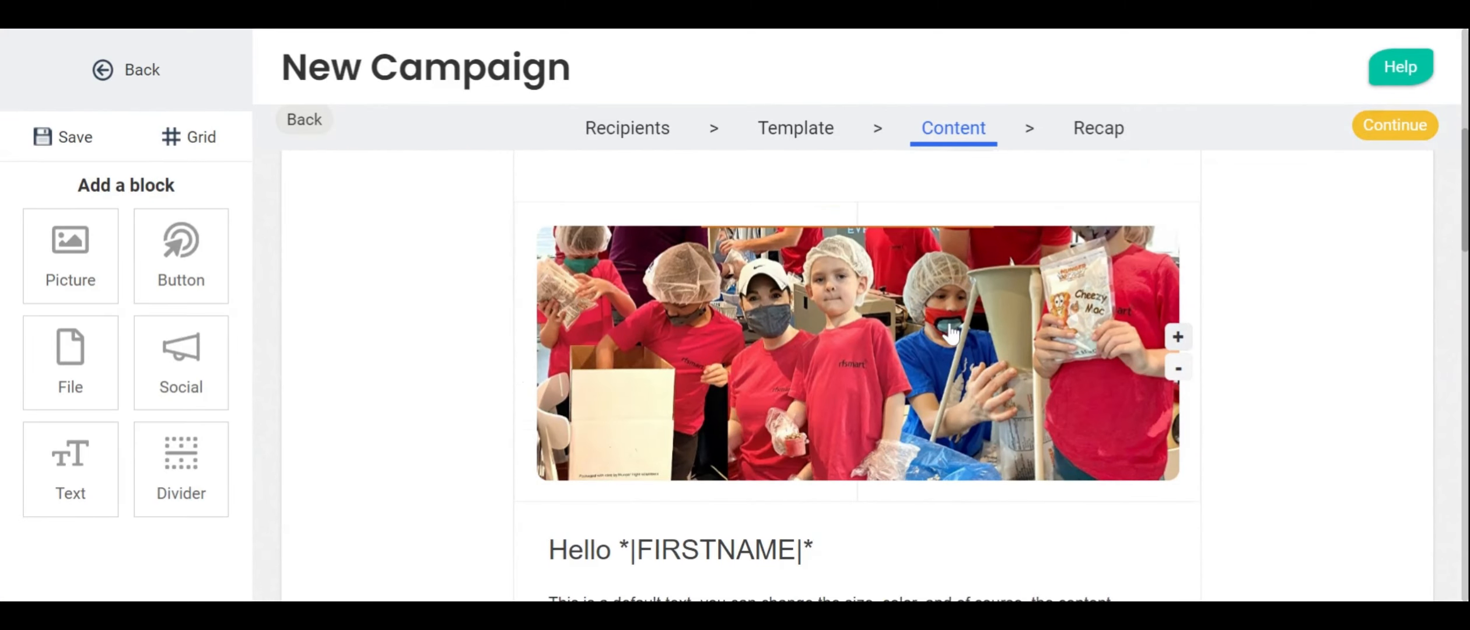
{"action": "scroll", "coordinate": [950, 332], "scroll_direction": "down", "scroll_amount": 4}
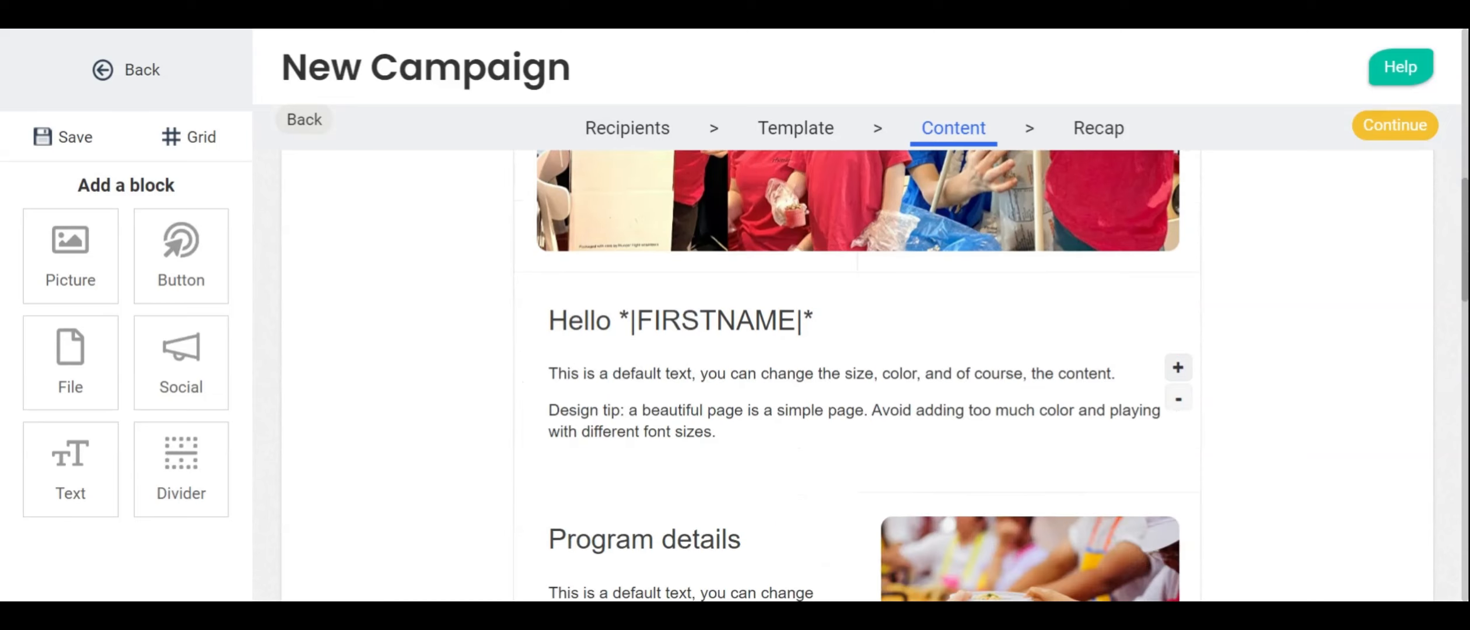
{"action": "scroll", "coordinate": [950, 349], "scroll_direction": "down", "scroll_amount": 4}
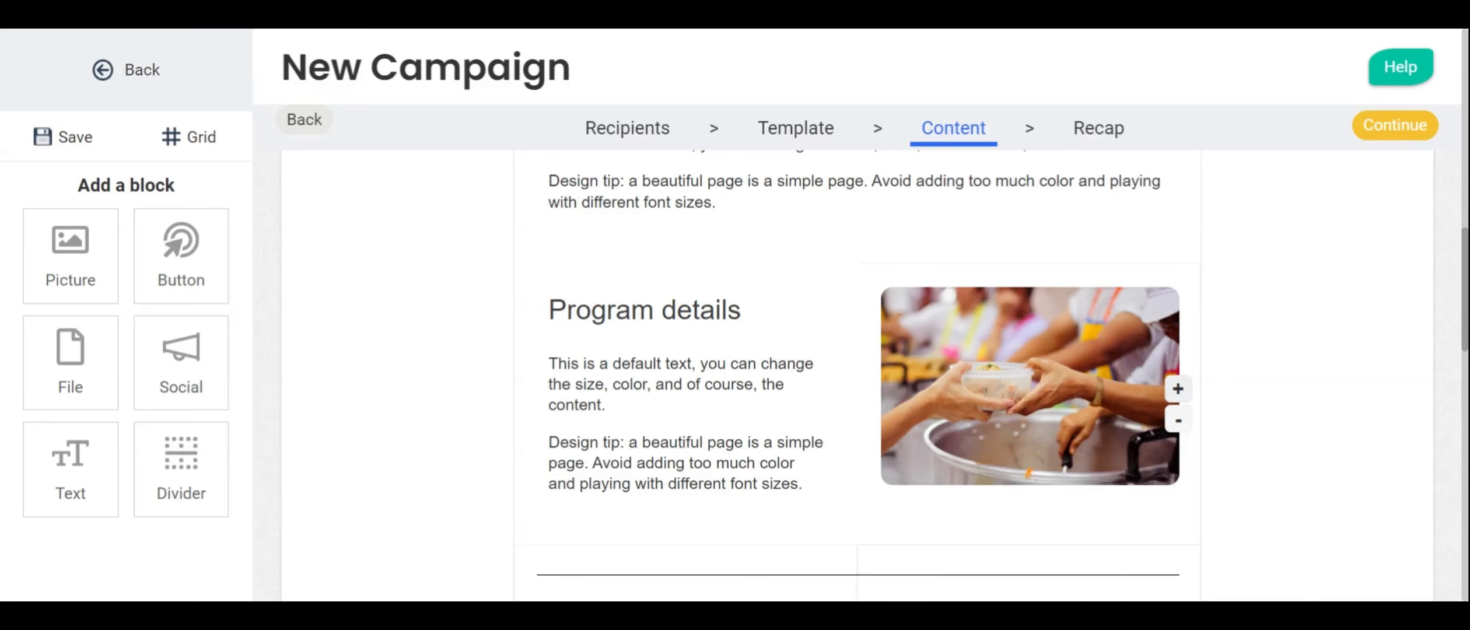
{"action": "scroll", "coordinate": [646, 390], "scroll_direction": "down", "scroll_amount": 4}
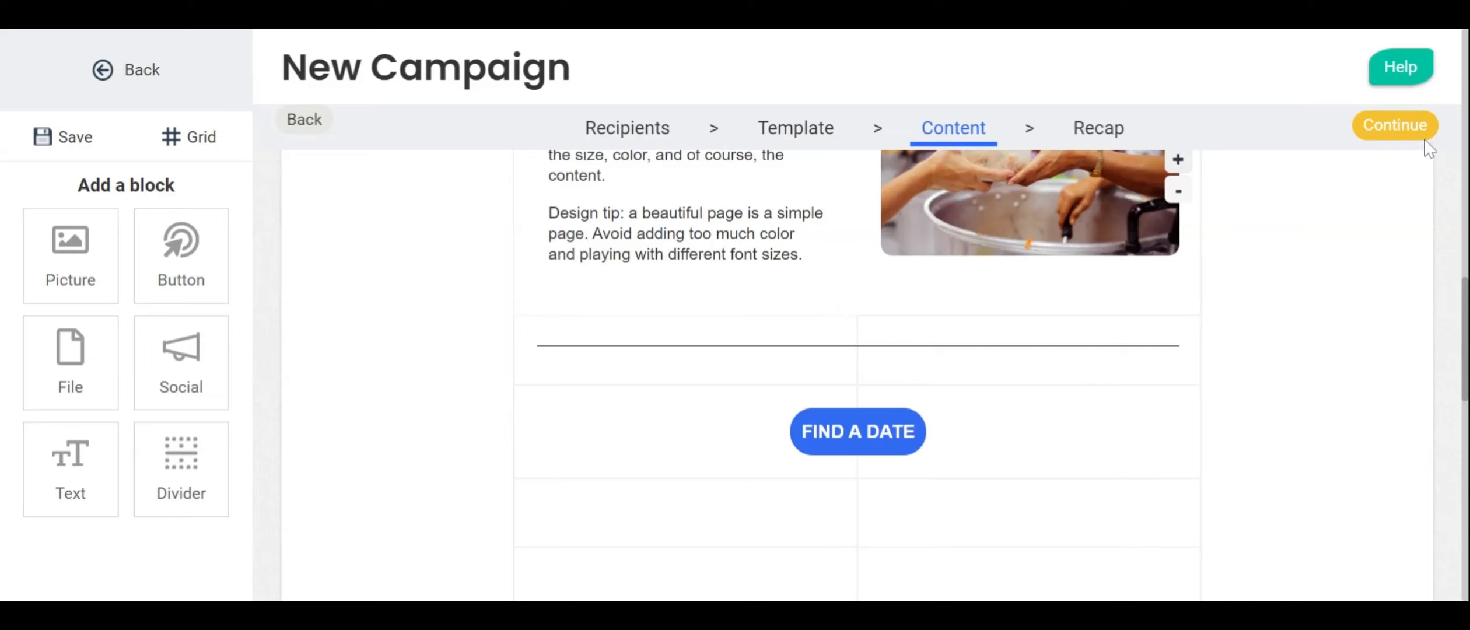
{"action": "left_click", "coordinate": [1391, 136]}
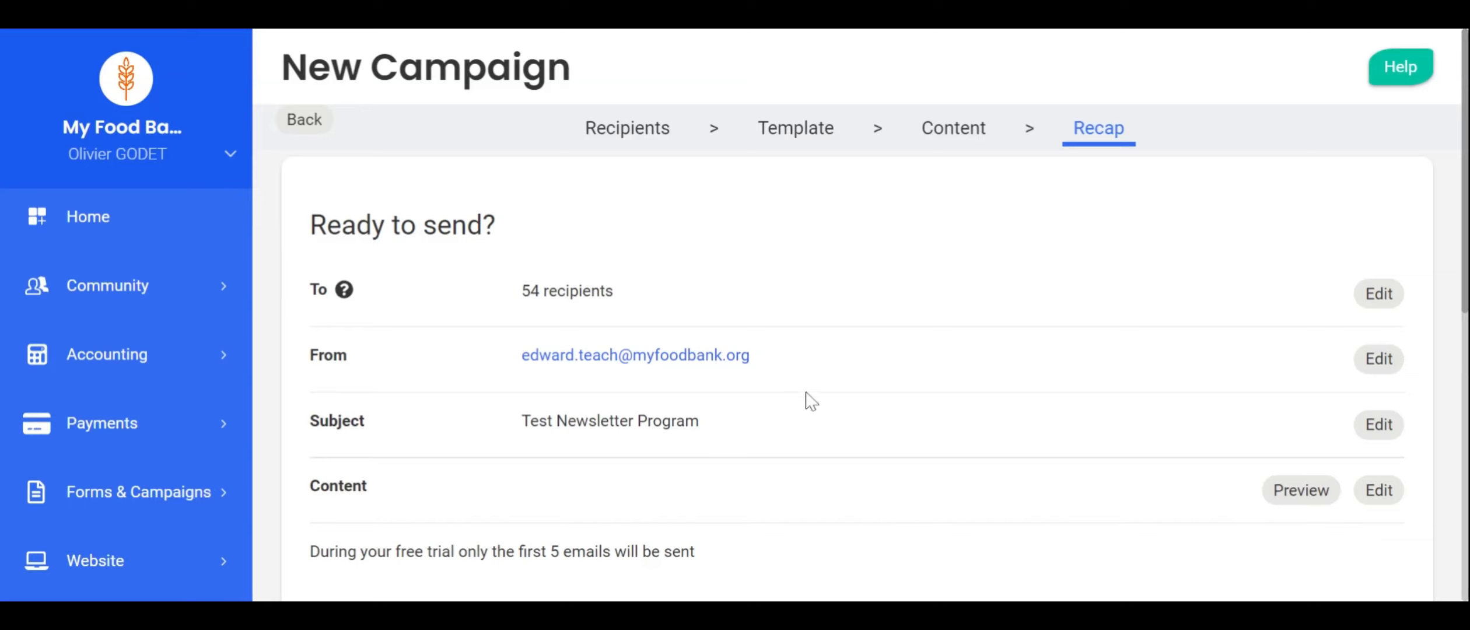
Try the option for scheduling the send date in the recap, and save the campaign as a draft
{"action": "scroll", "coordinate": [594, 449], "scroll_direction": "down", "scroll_amount": 4}
{"action": "left_click", "coordinate": [322, 387]}
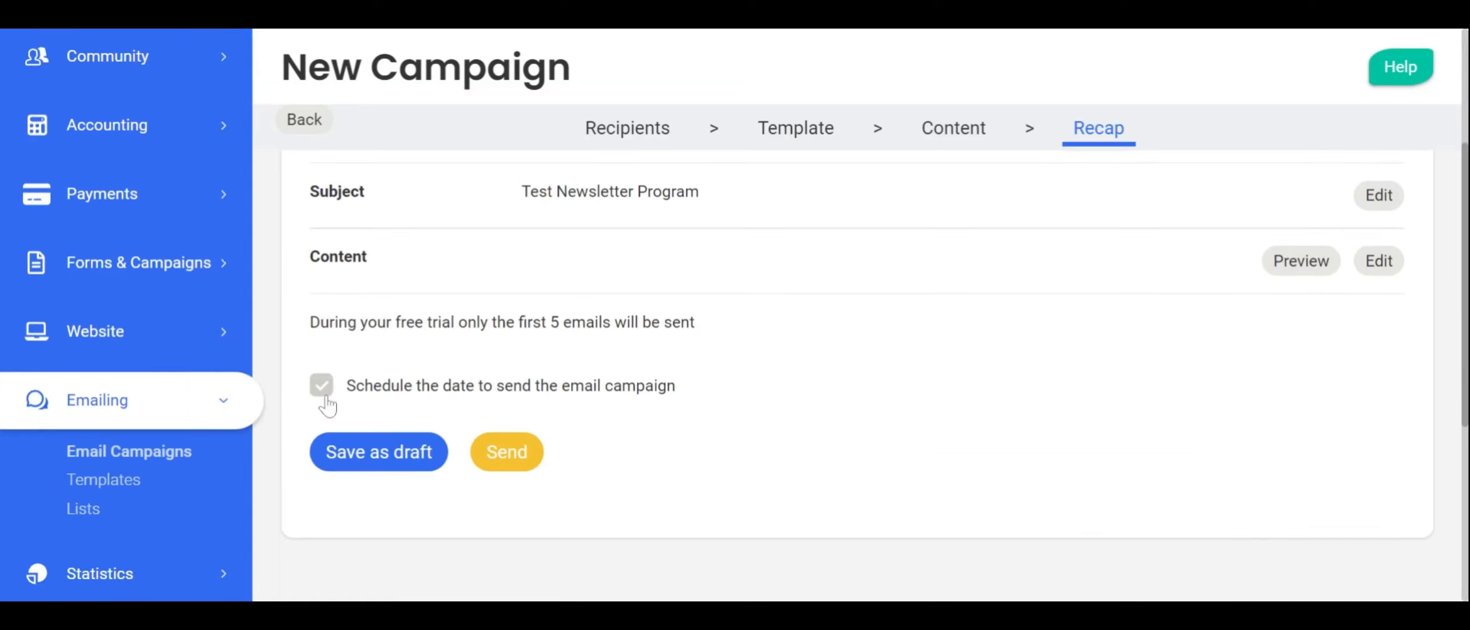
{"action": "left_click", "coordinate": [462, 386]}
{"action": "left_click", "coordinate": [400, 456]}
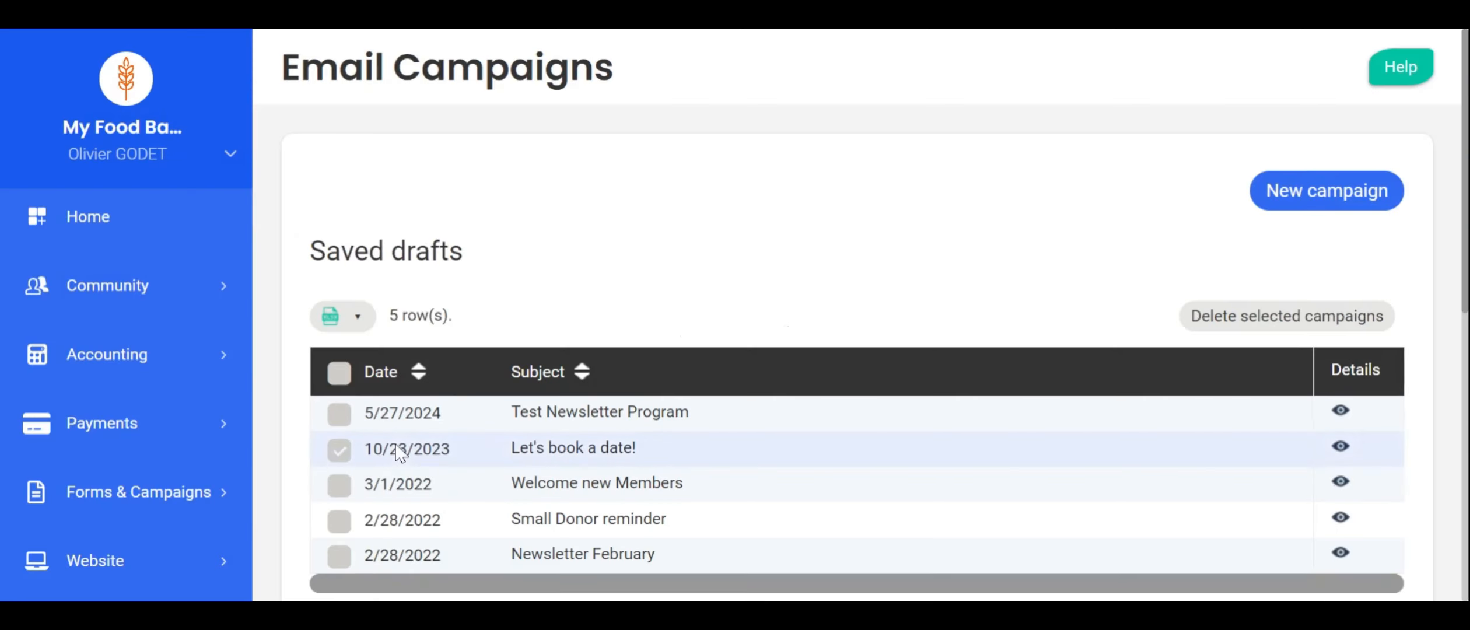
Look through the saved drafts and sent campaigns, and open the details of the sent campaign "New Announcement"
{"action": "scroll", "coordinate": [407, 441], "scroll_direction": "down", "scroll_amount": 4}
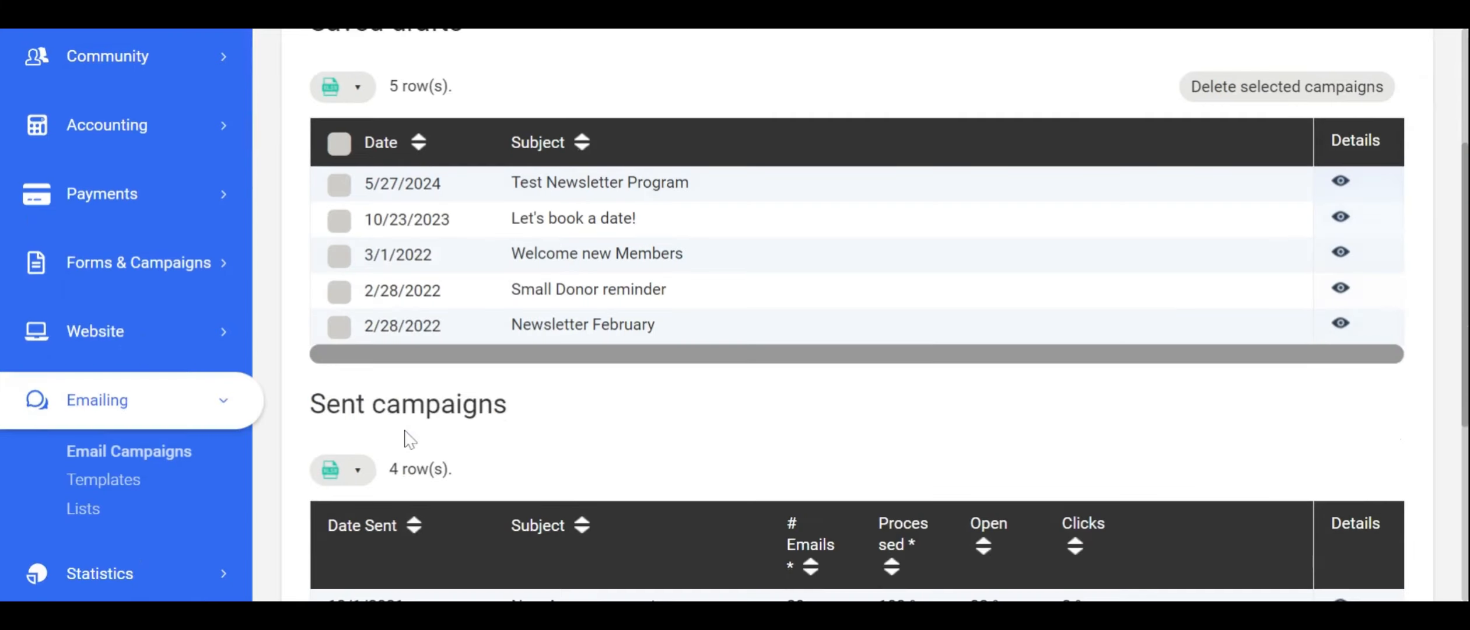
{"action": "scroll", "coordinate": [407, 438], "scroll_direction": "down", "scroll_amount": 2}
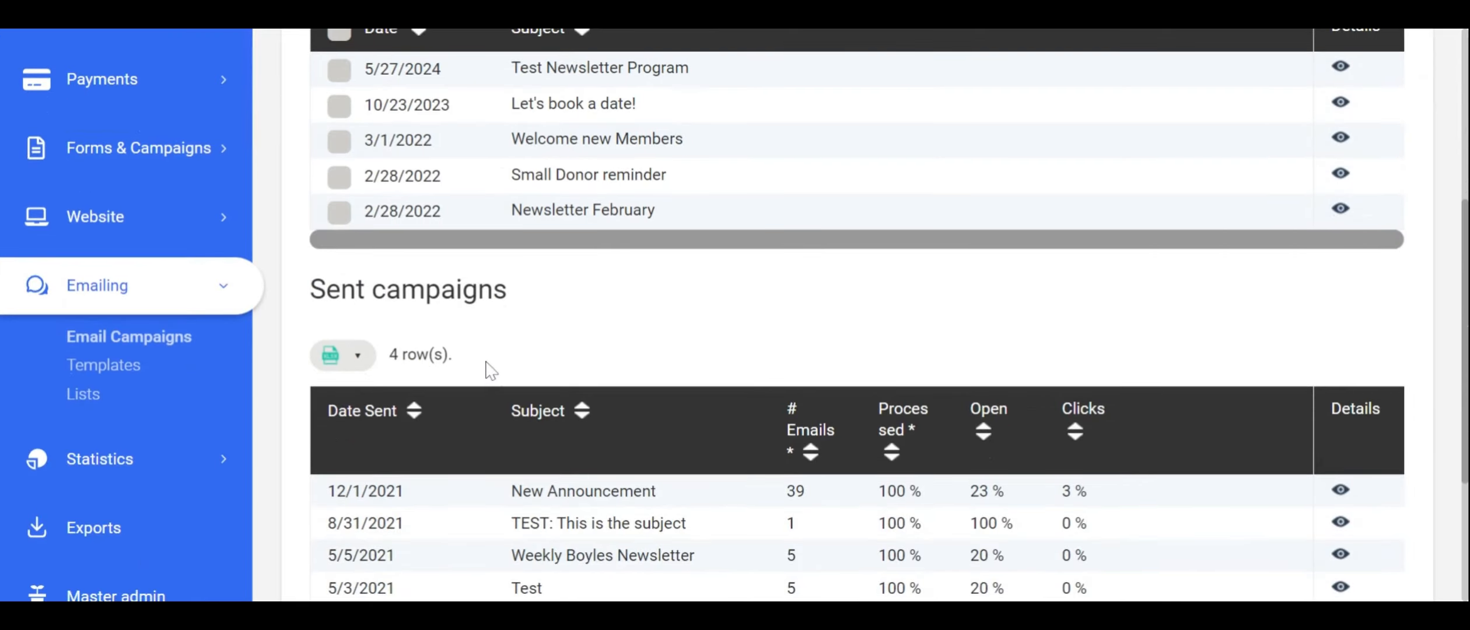
{"action": "scroll", "coordinate": [488, 369], "scroll_direction": "down", "scroll_amount": 4}
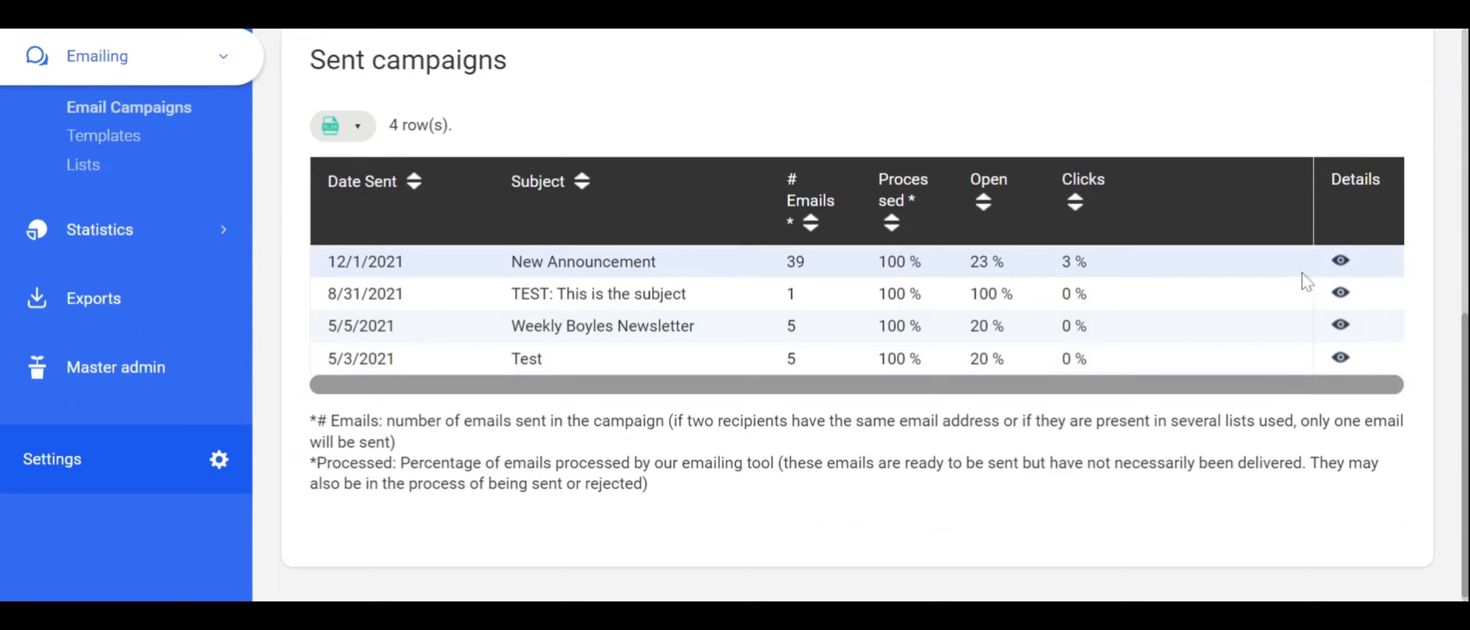
{"action": "left_click", "coordinate": [1340, 261]}
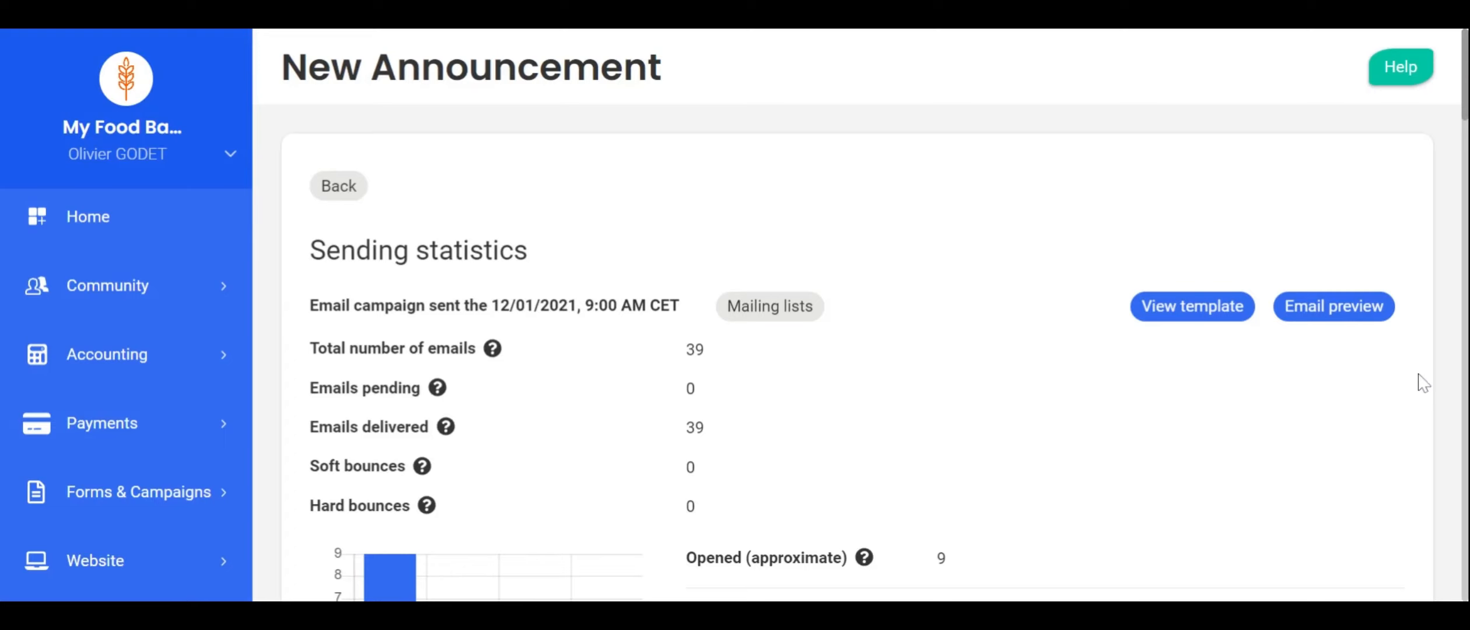
Examine the campaign's sending statistics: delivered emails, soft and hard bounces, opens, clicks, unsubscribes and spam reports
{"action": "scroll", "coordinate": [1417, 380], "scroll_direction": "down", "scroll_amount": 2}
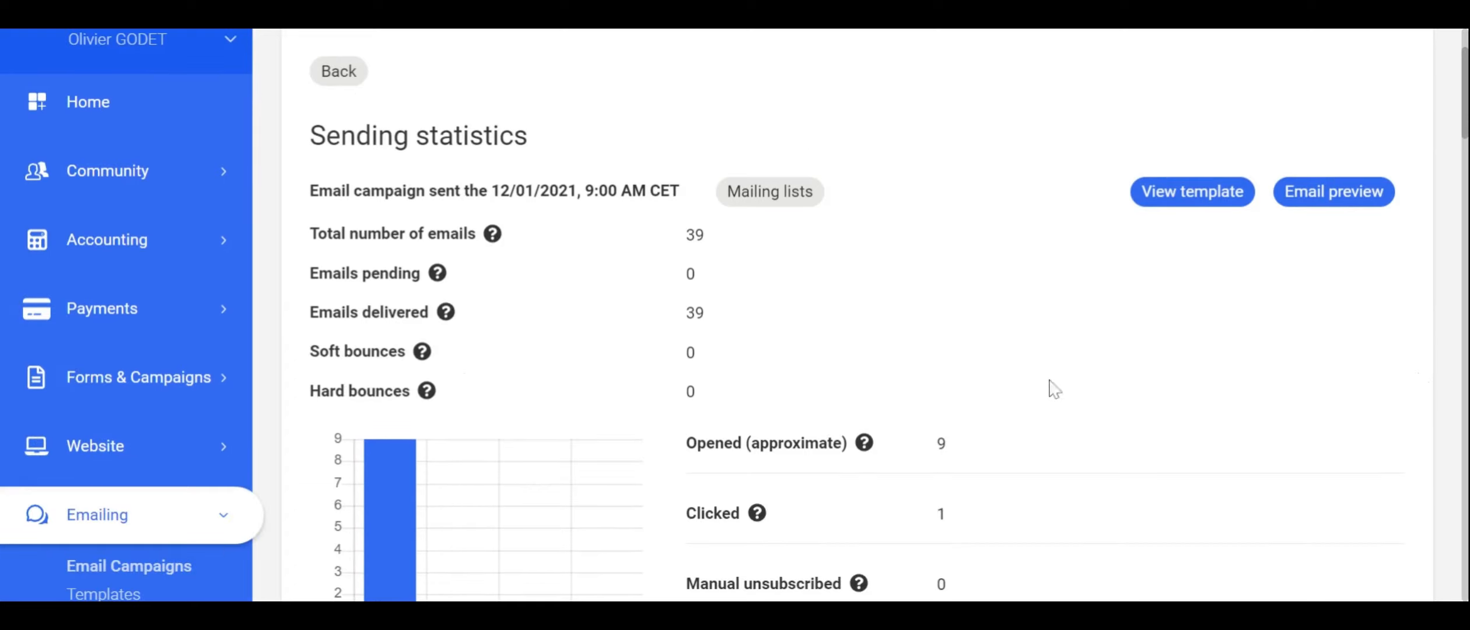
{"action": "left_click_drag", "start_coordinate": [340, 352], "coordinate": [397, 352]}
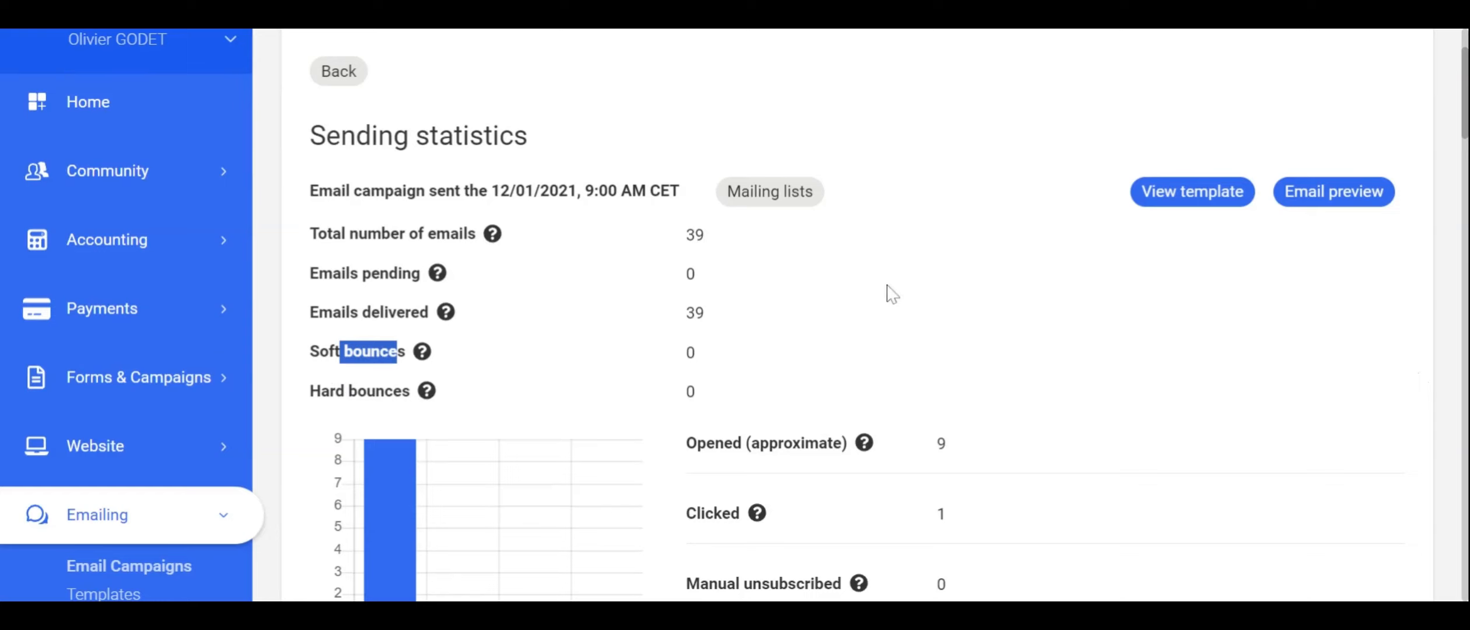
{"action": "scroll", "coordinate": [869, 278], "scroll_direction": "down", "scroll_amount": 4}
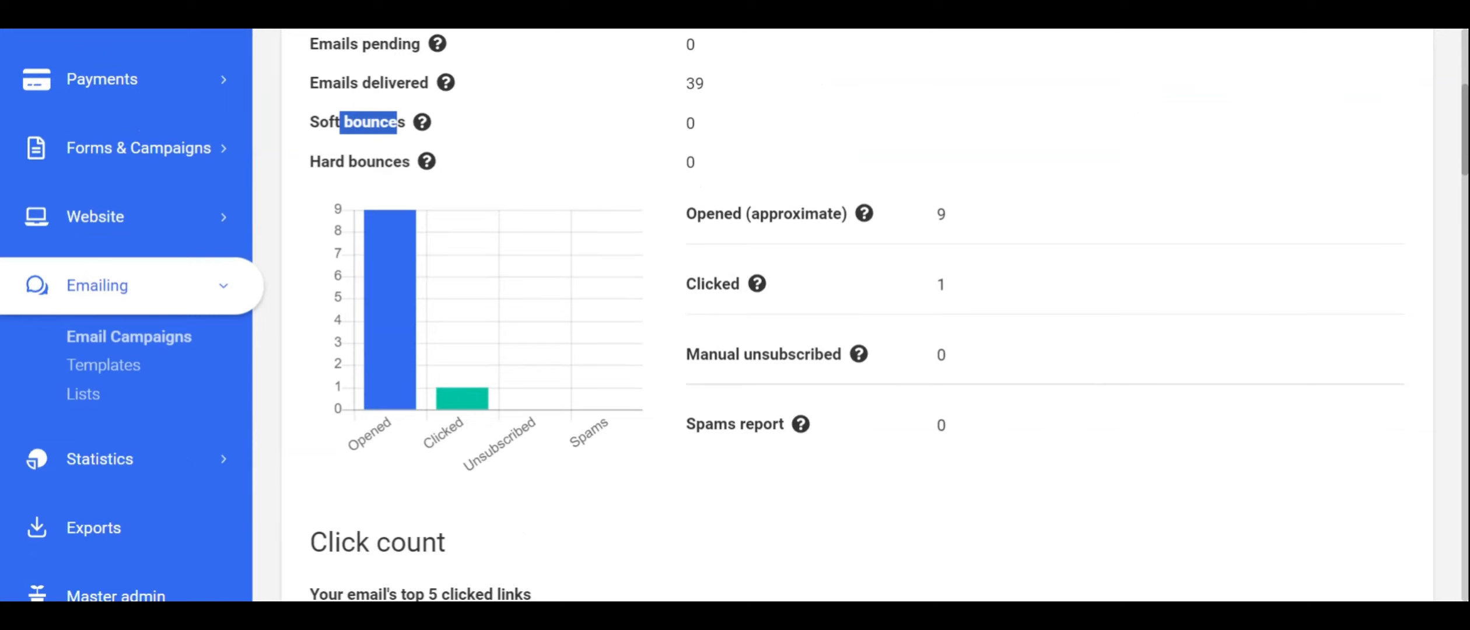
{"action": "left_click", "coordinate": [578, 190]}
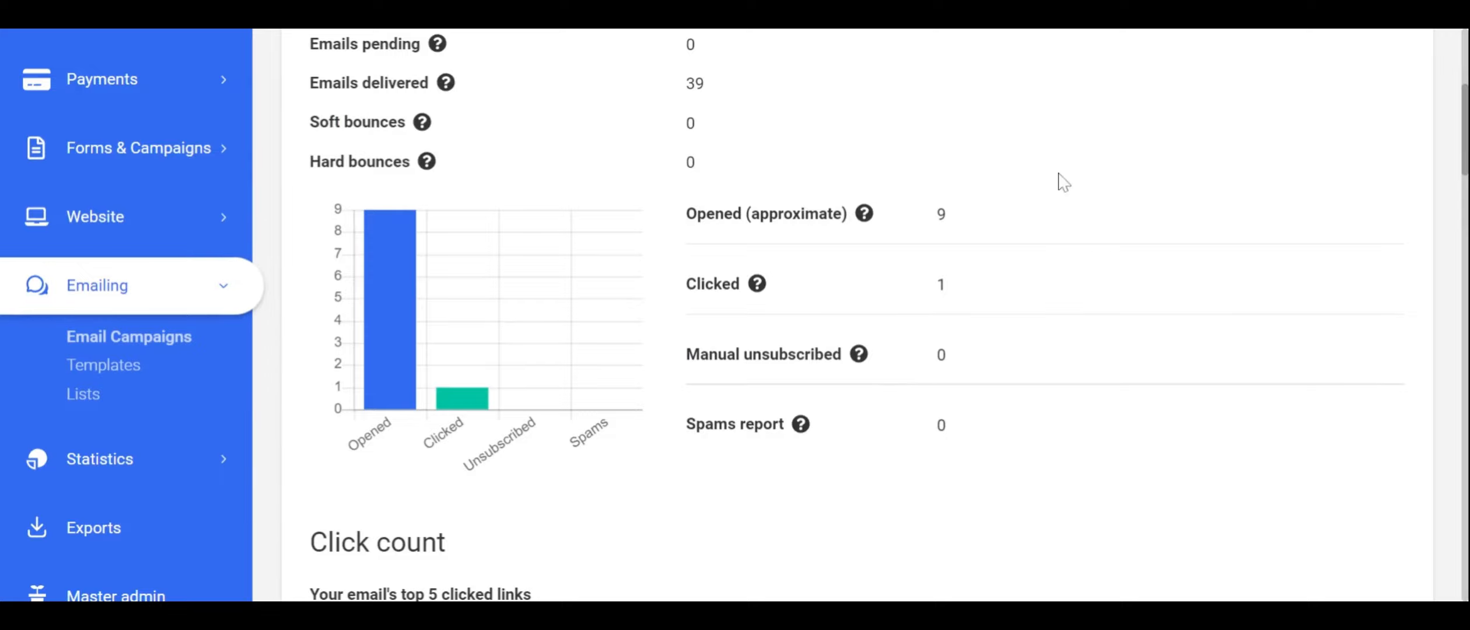
Examine the campaign's most clicked links and each recipient's email status and reading report, and return to the sending statistics
{"action": "scroll", "coordinate": [751, 457], "scroll_direction": "down", "scroll_amount": 10}
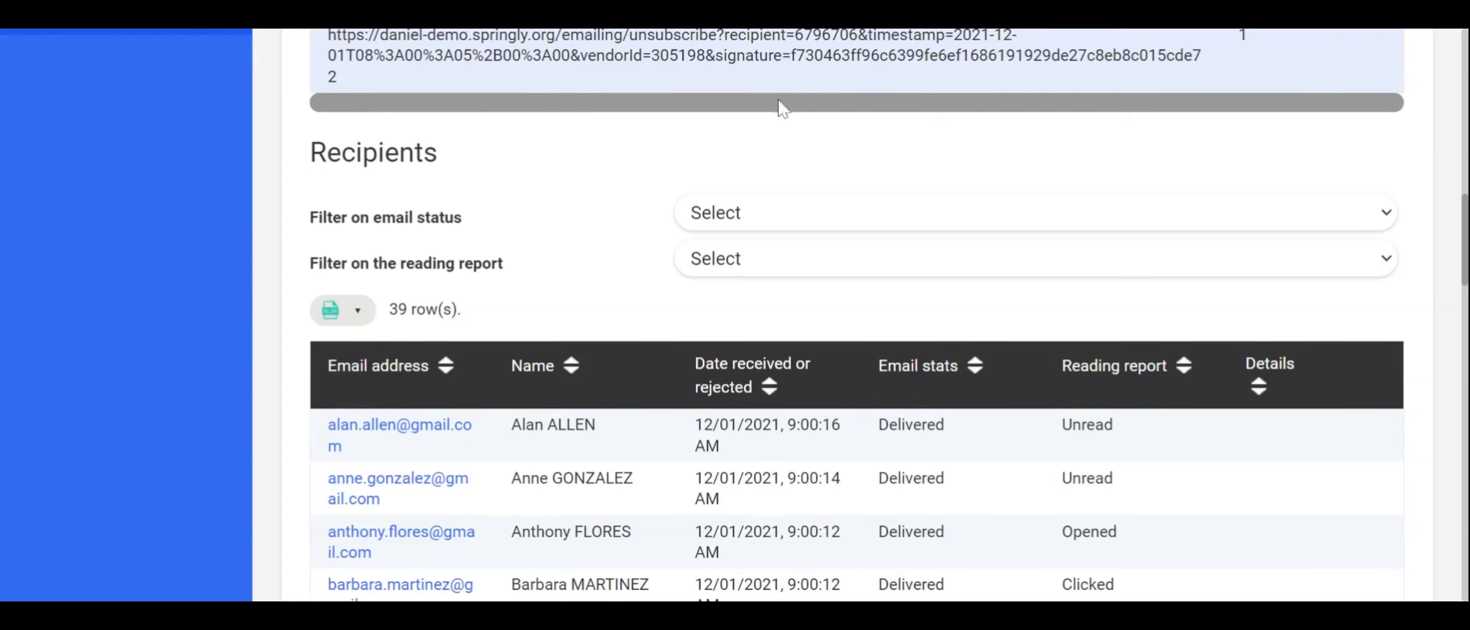
{"action": "scroll", "coordinate": [925, 446], "scroll_direction": "down", "scroll_amount": 2}
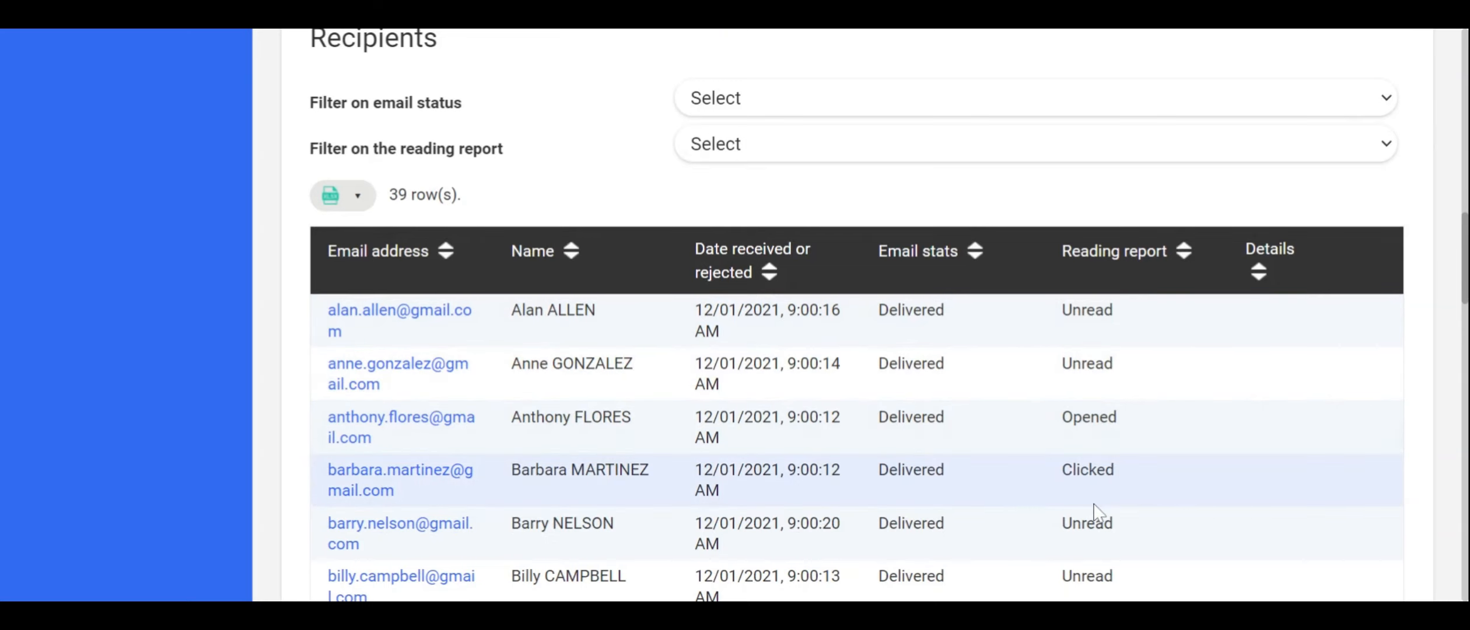
{"action": "scroll", "coordinate": [1094, 505], "scroll_direction": "down", "scroll_amount": 2}
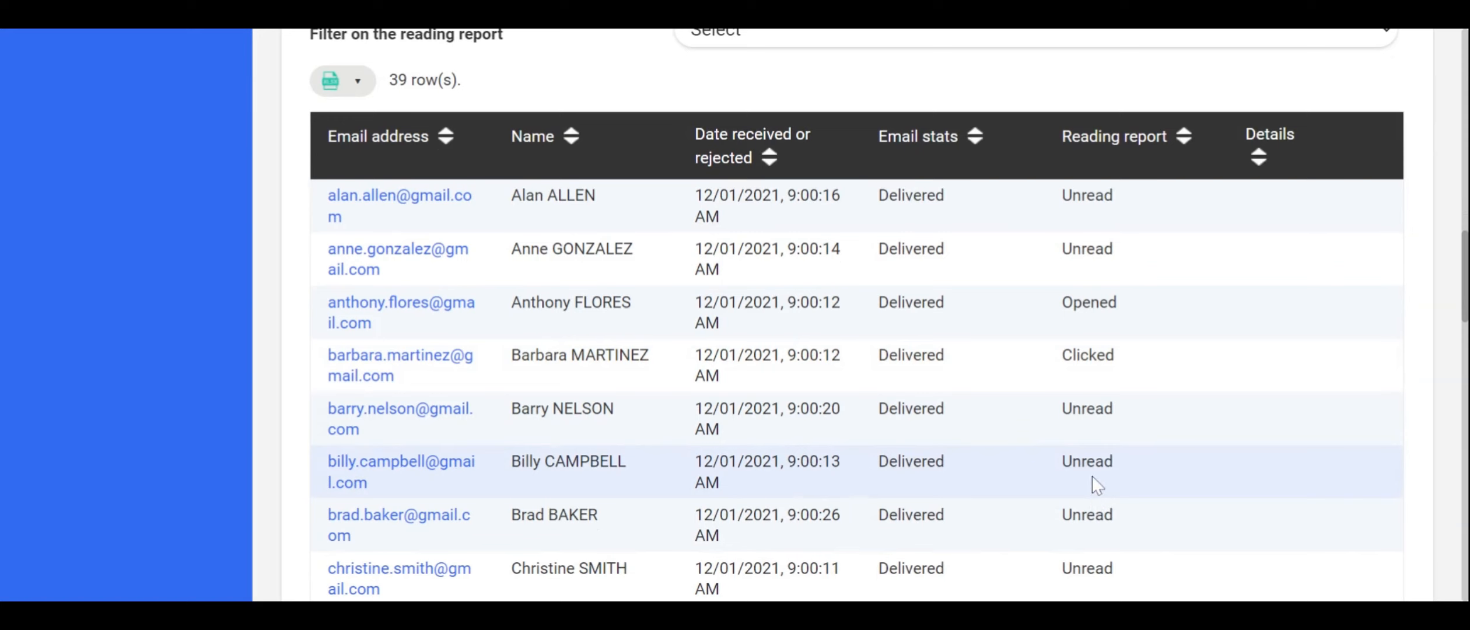
{"action": "scroll", "coordinate": [1096, 484], "scroll_direction": "down", "scroll_amount": 2}
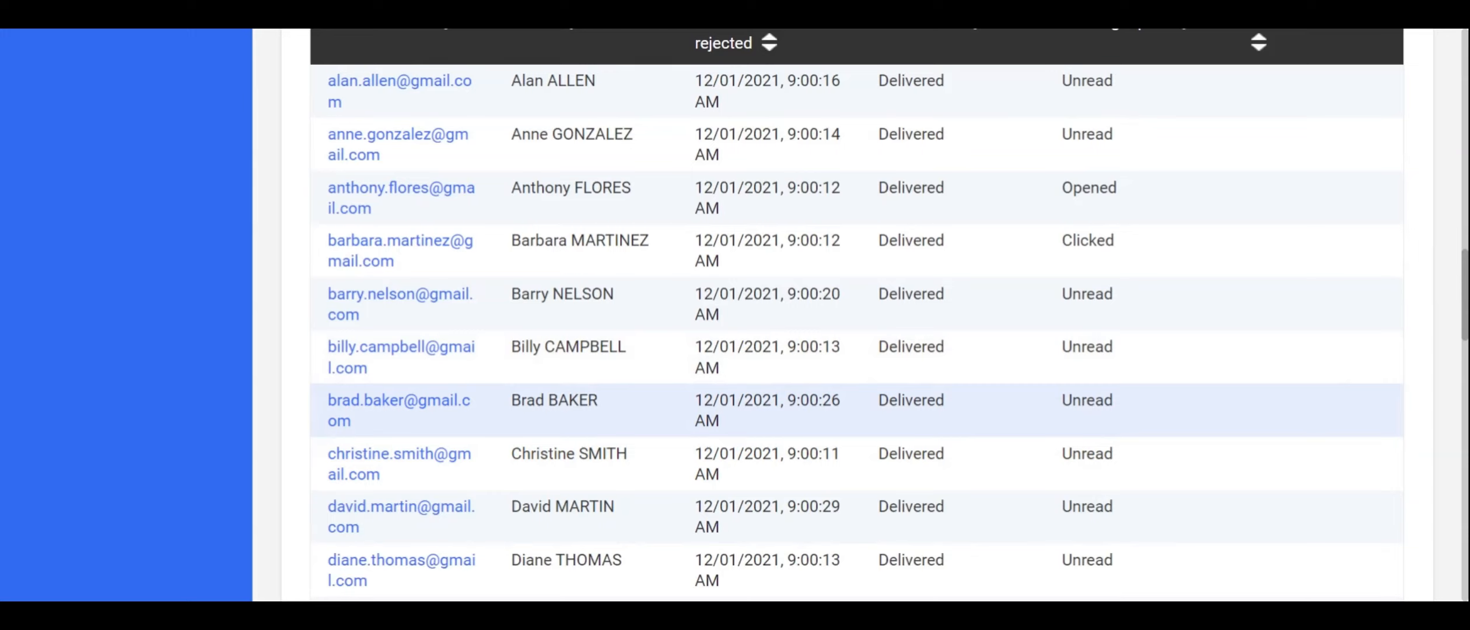
{"action": "scroll", "coordinate": [1093, 354], "scroll_direction": "up", "scroll_amount": 5}
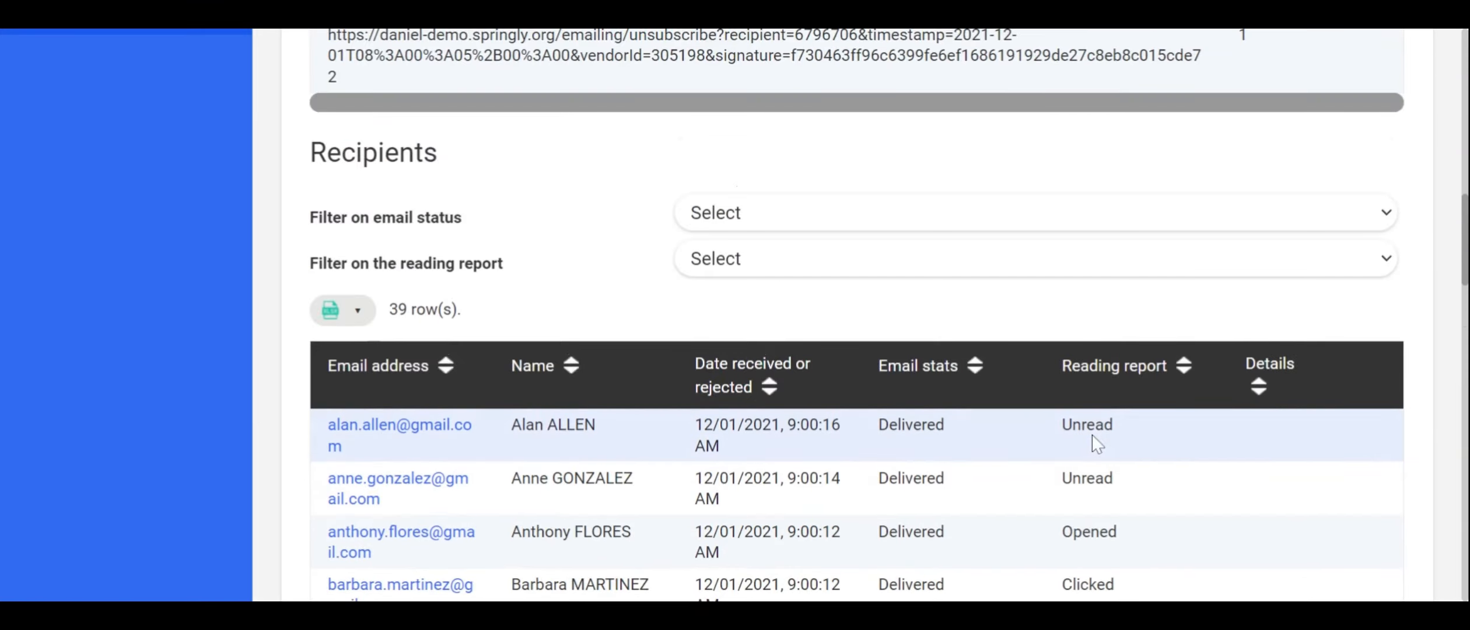
{"action": "scroll", "coordinate": [950, 318], "scroll_direction": "up", "scroll_amount": 5}
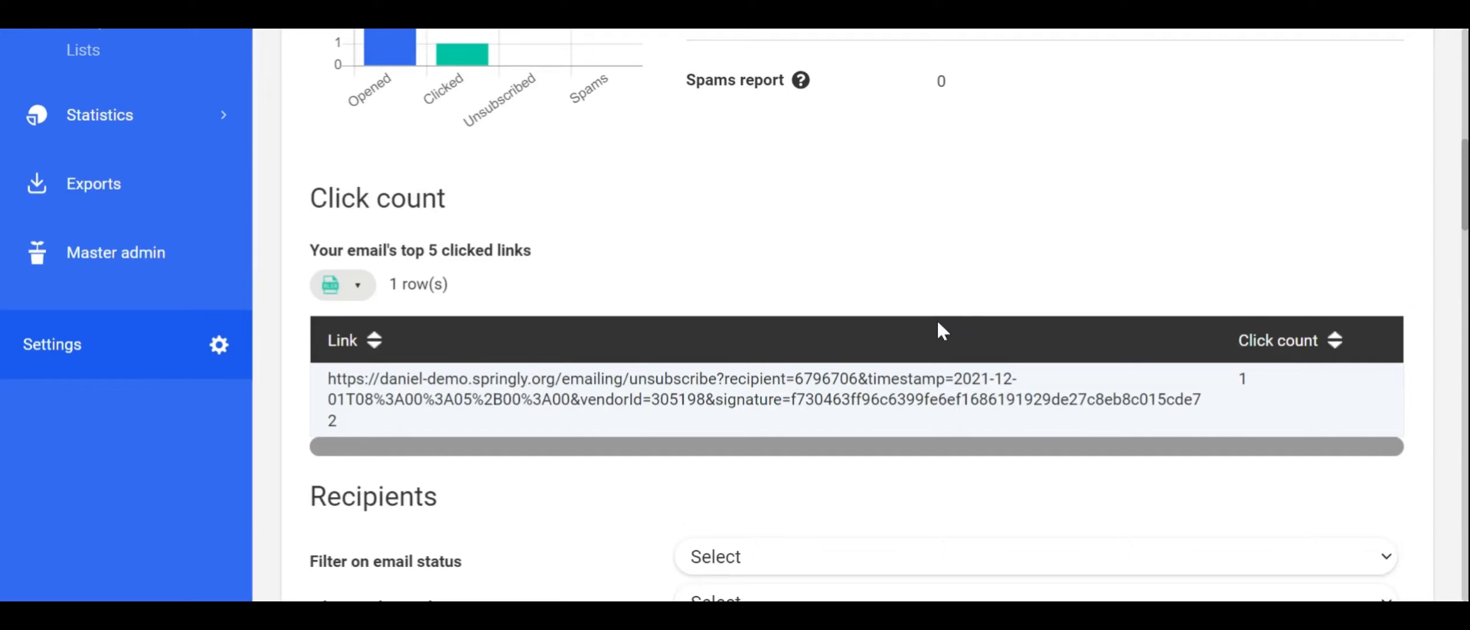
{"action": "scroll", "coordinate": [937, 324], "scroll_direction": "up", "scroll_amount": 7}
{"action": "scroll", "coordinate": [941, 328], "scroll_direction": "up", "scroll_amount": 4}
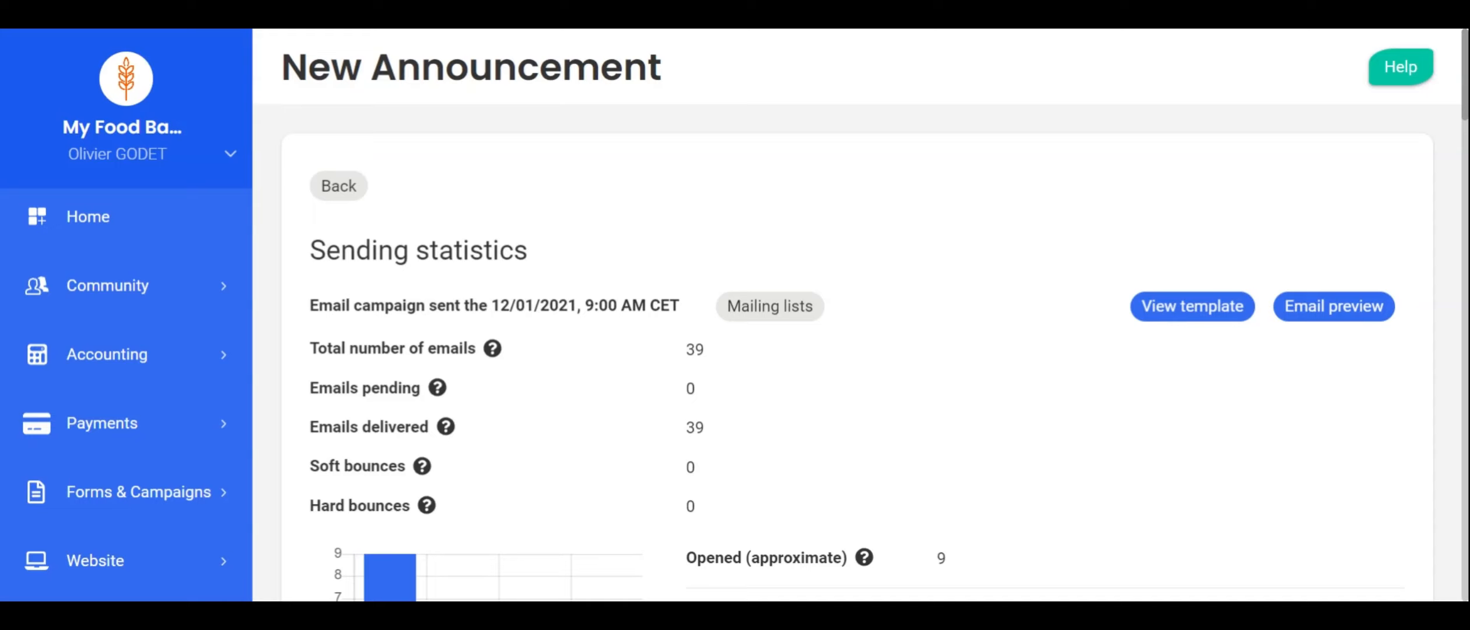
Search the help articles for "emailing", look over the suggestions, and close the help
{"action": "left_click", "coordinate": [1400, 70]}
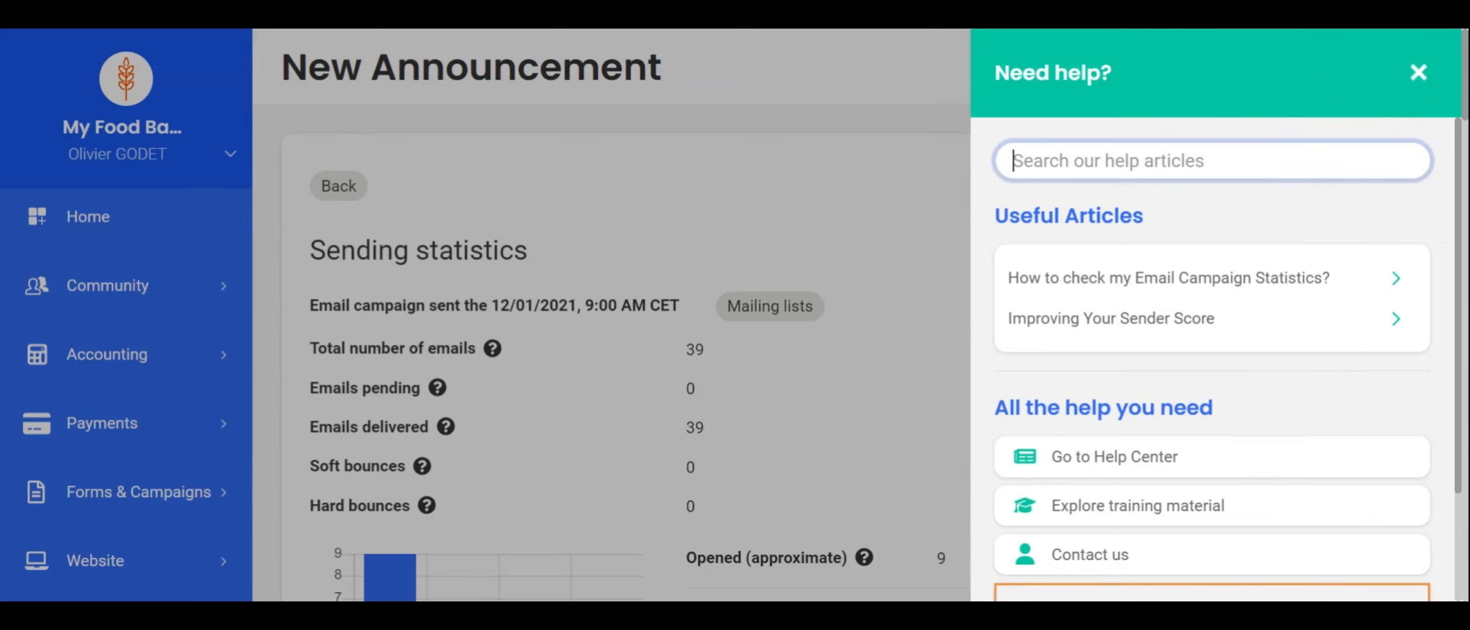
{"action": "type", "text": "emailing"}
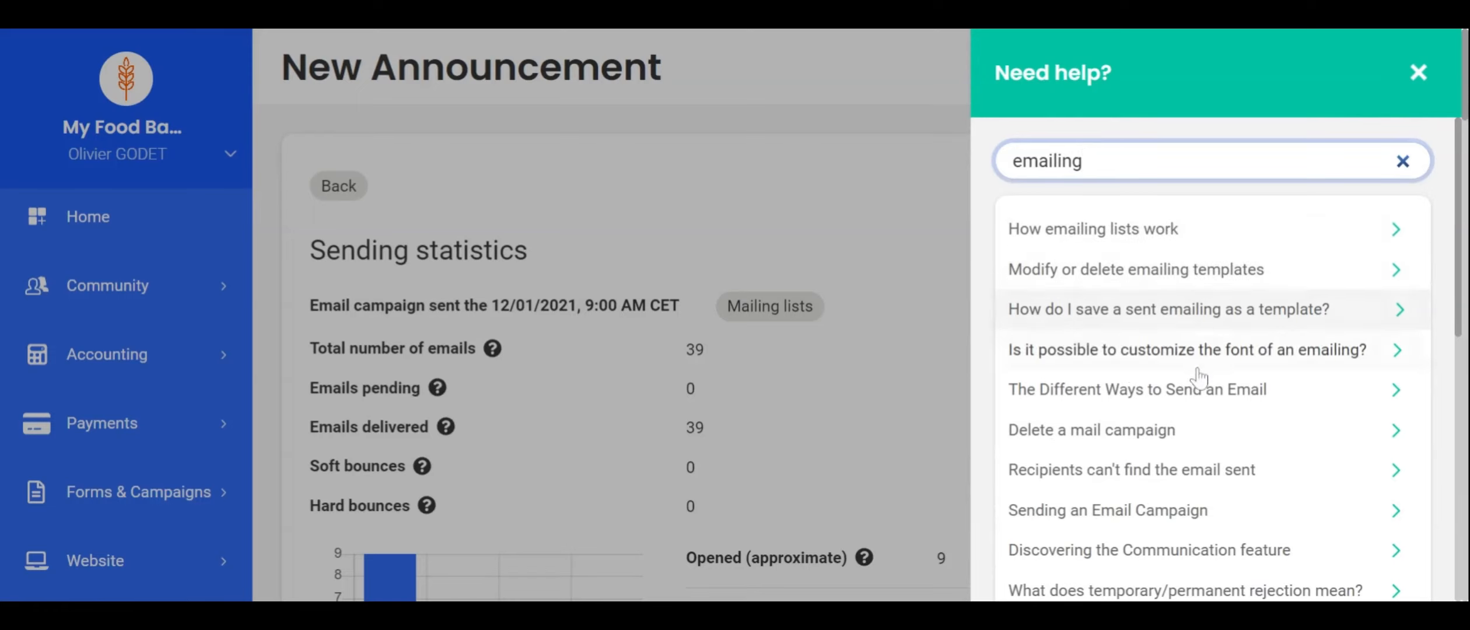
{"action": "left_click", "coordinate": [1417, 72]}
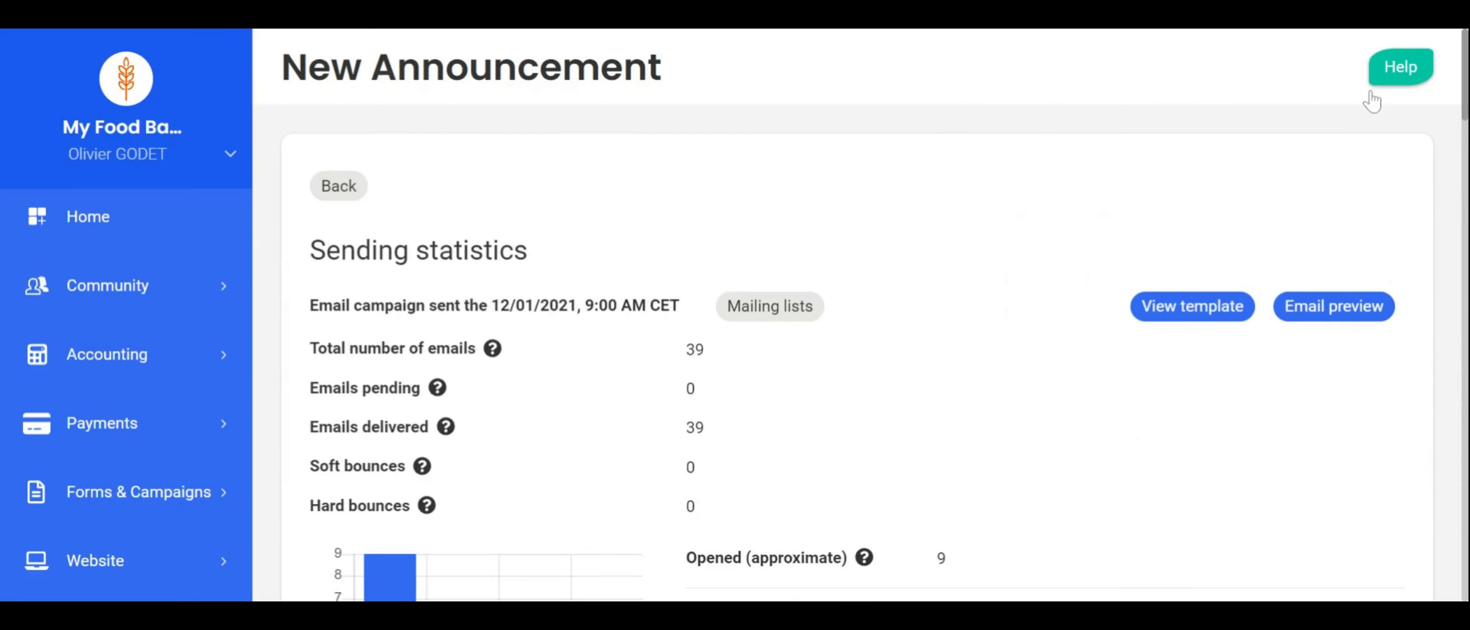